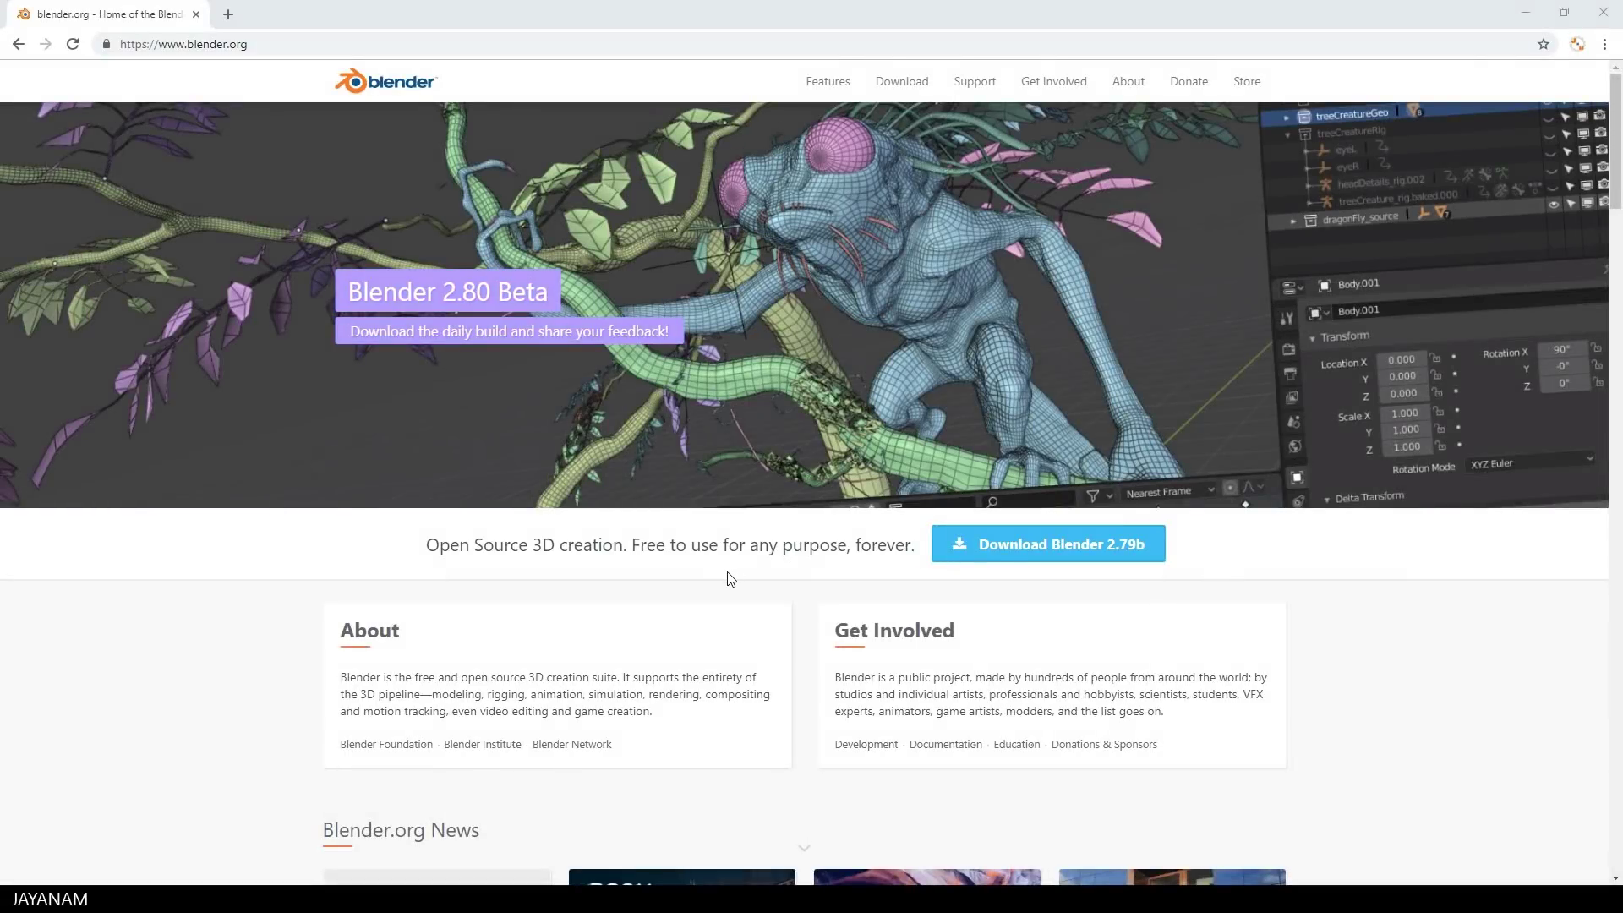
Open the Blender 2.80 Beta download page and look through the MacOS, Linux and Windows builds.
click(902, 81)
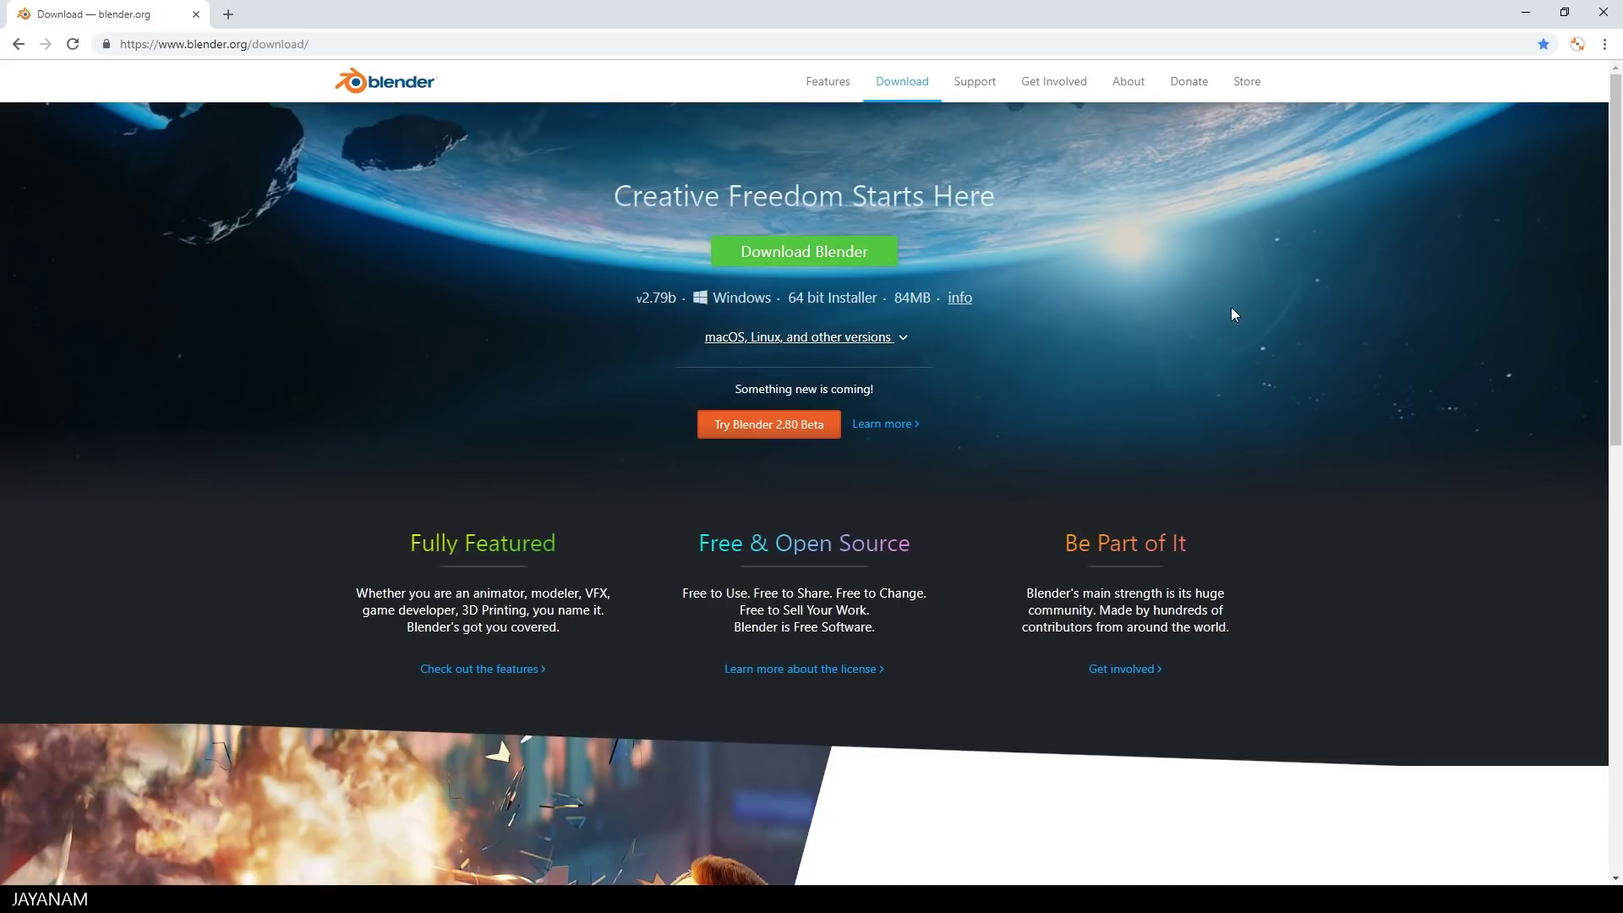
click(796, 426)
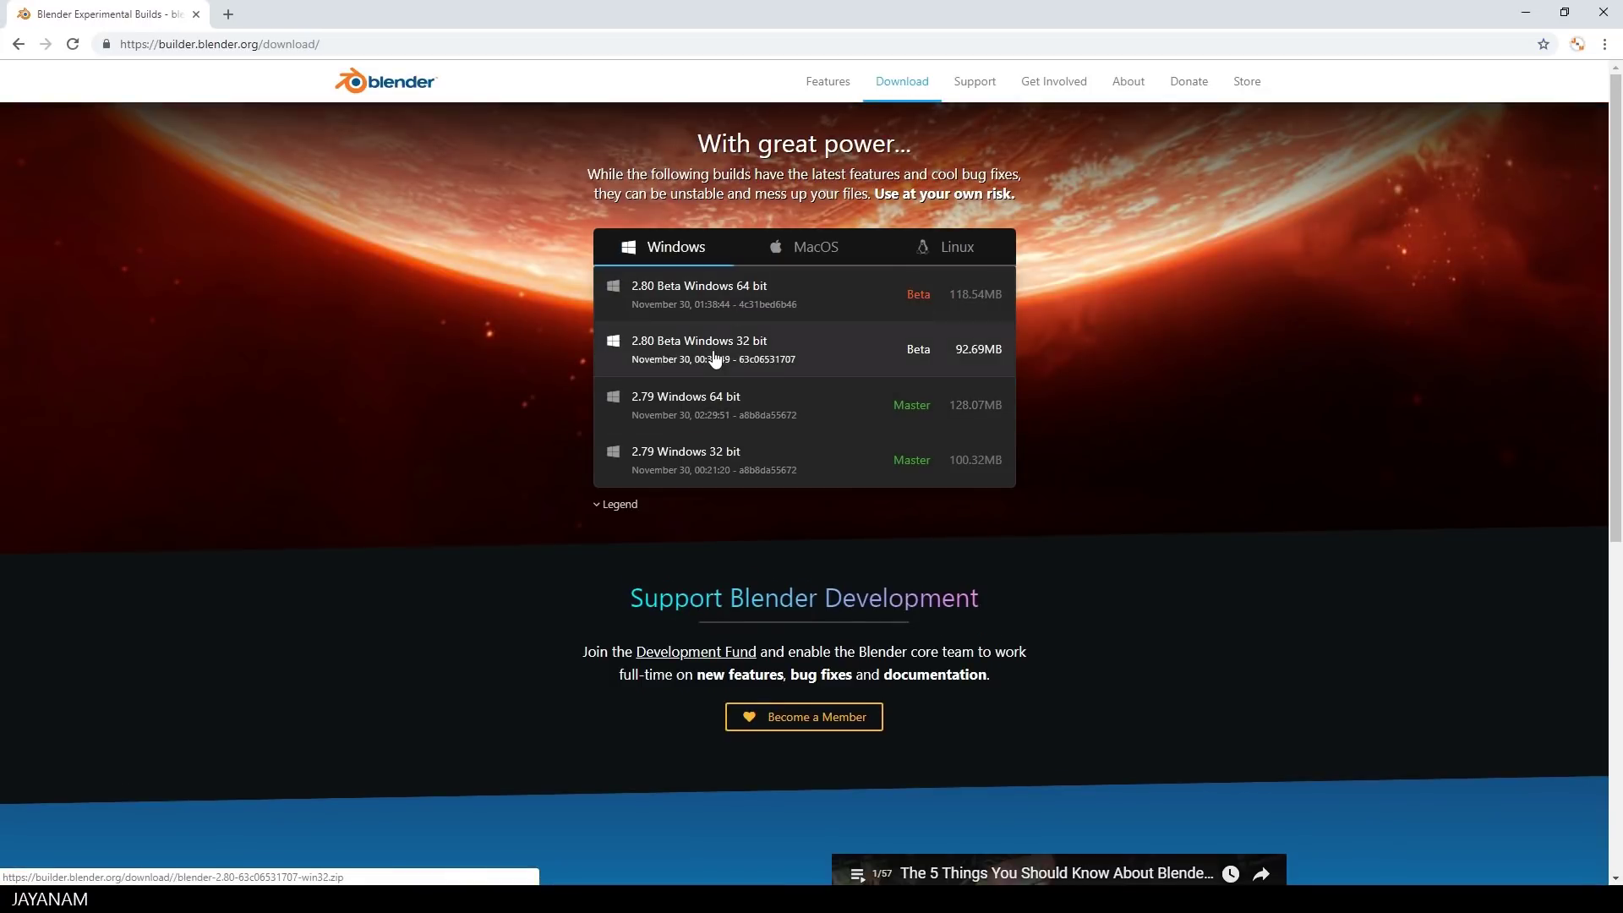
click(813, 251)
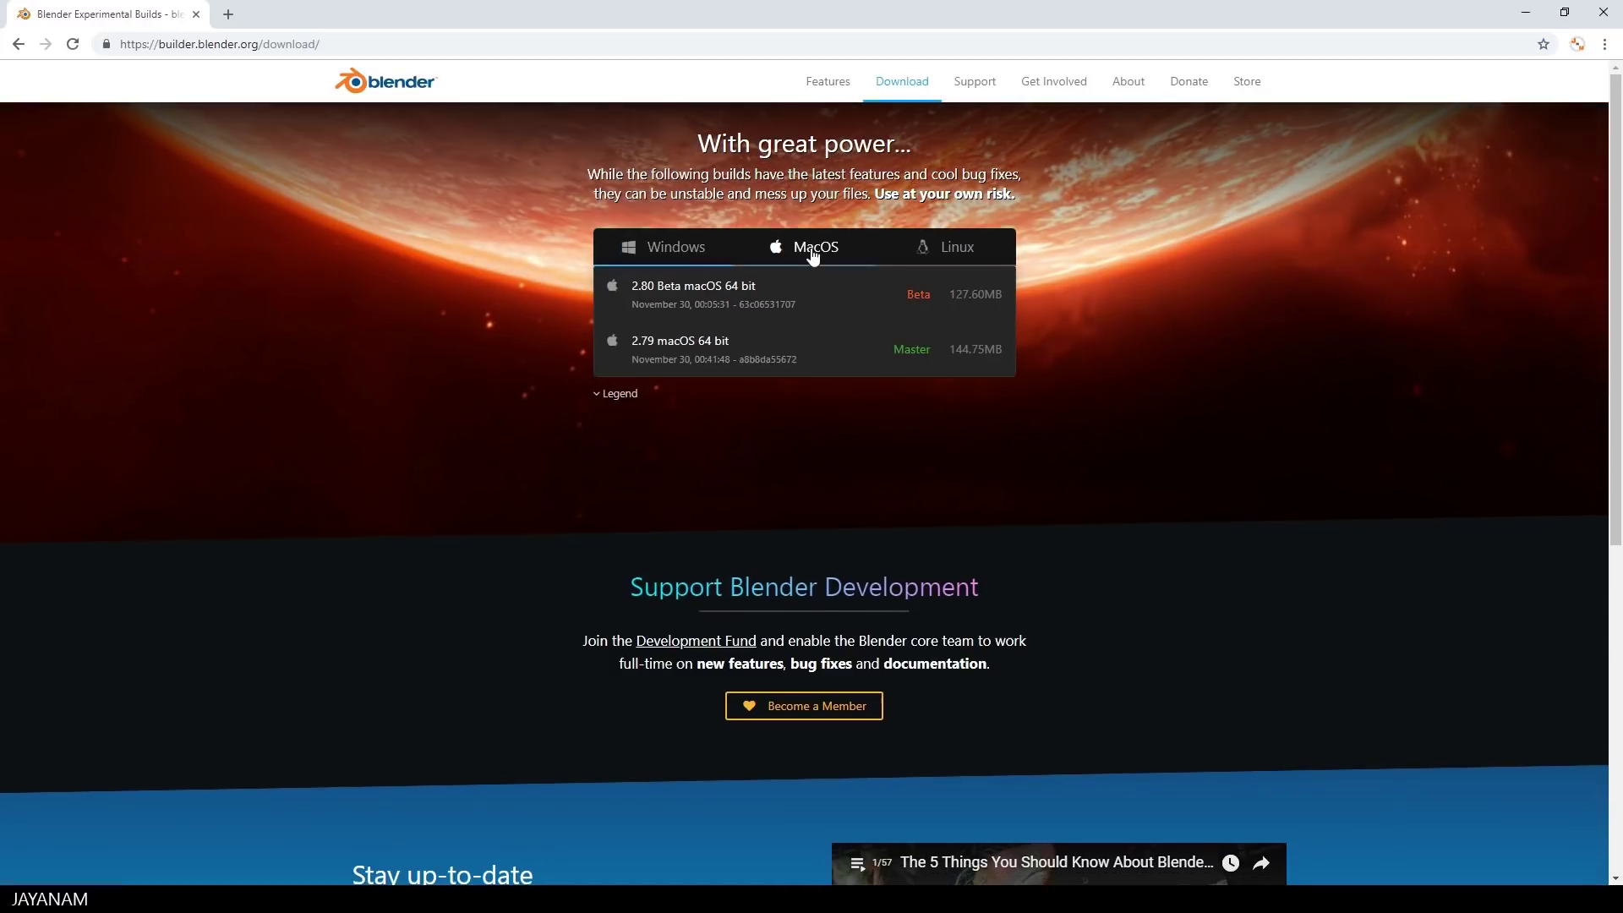
click(977, 247)
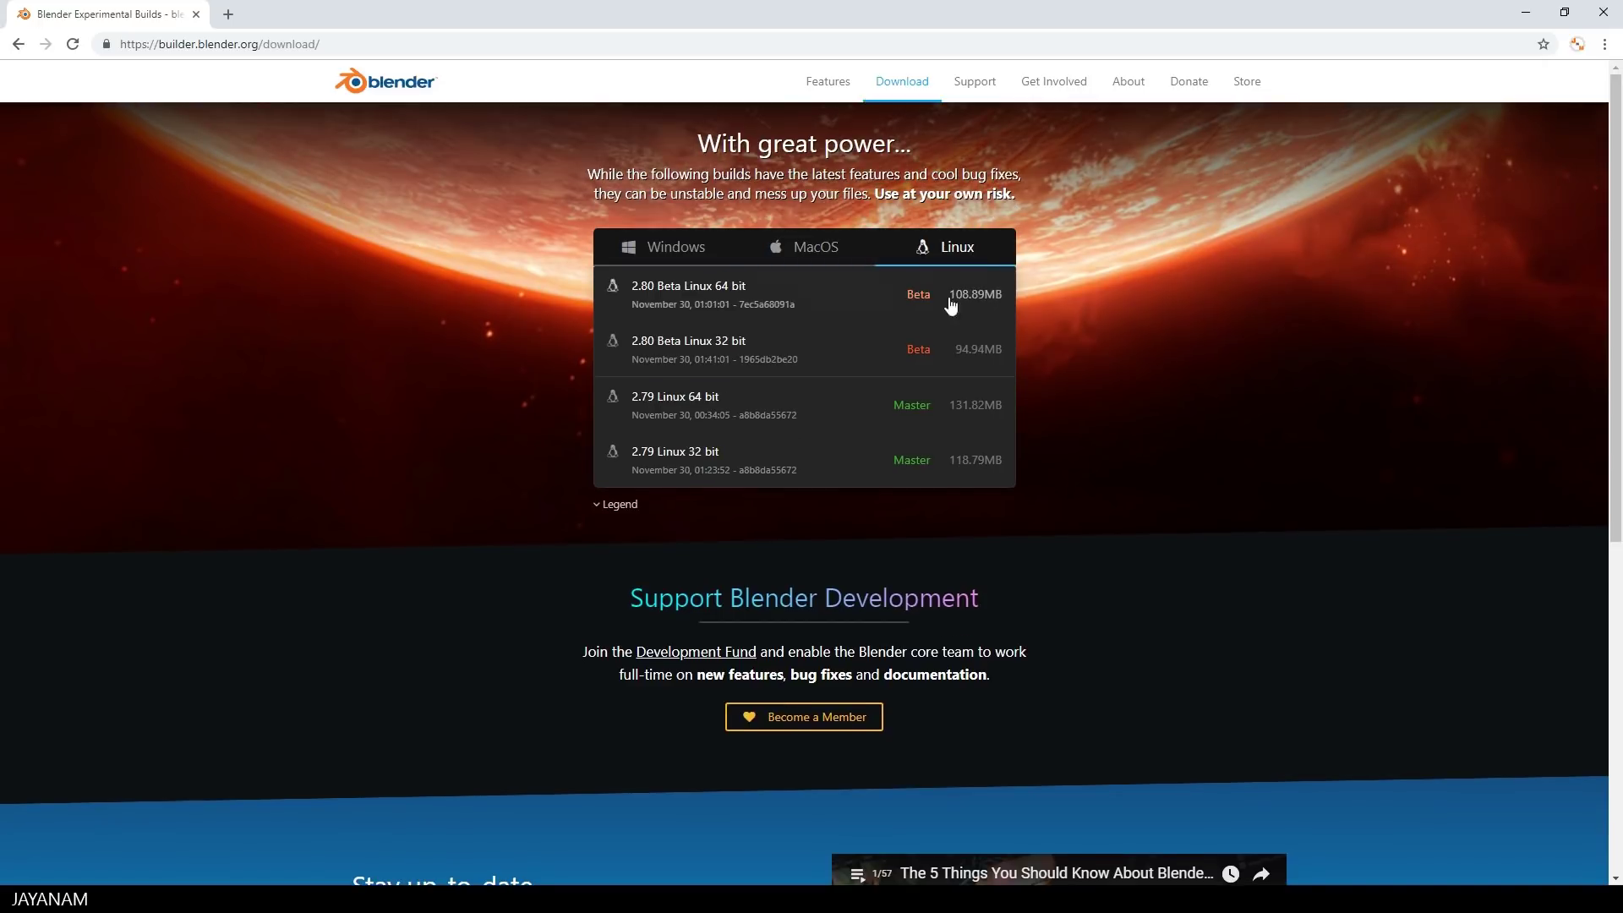
click(692, 252)
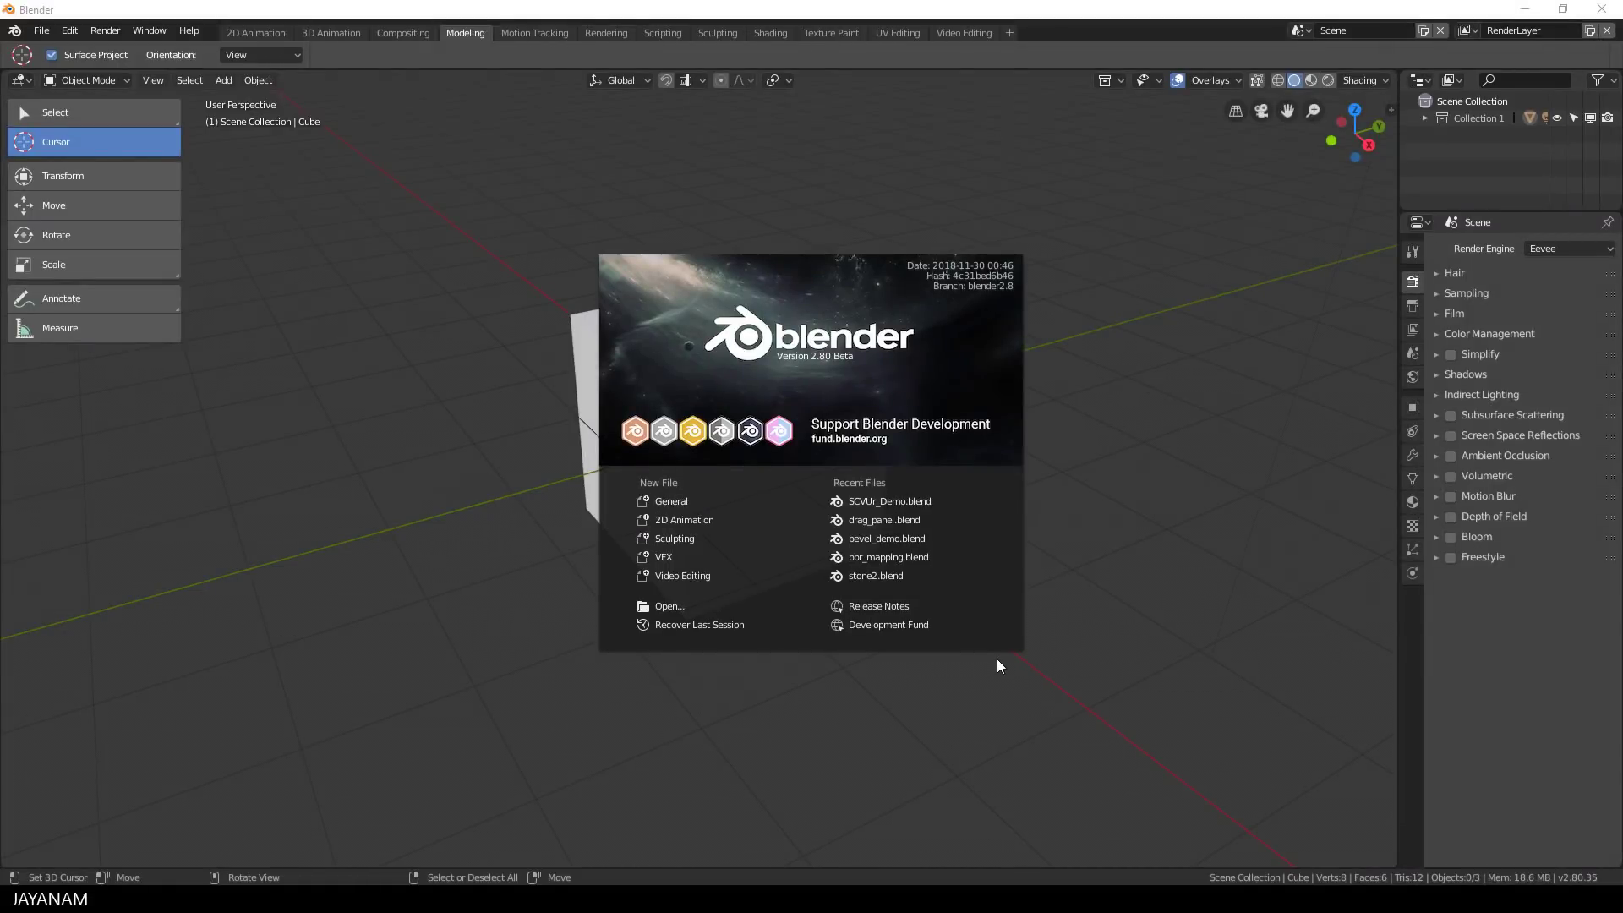
Dismiss the splash screen and start the Shortcut VUr input display, leaving the sidebar hidden.
click(1141, 664)
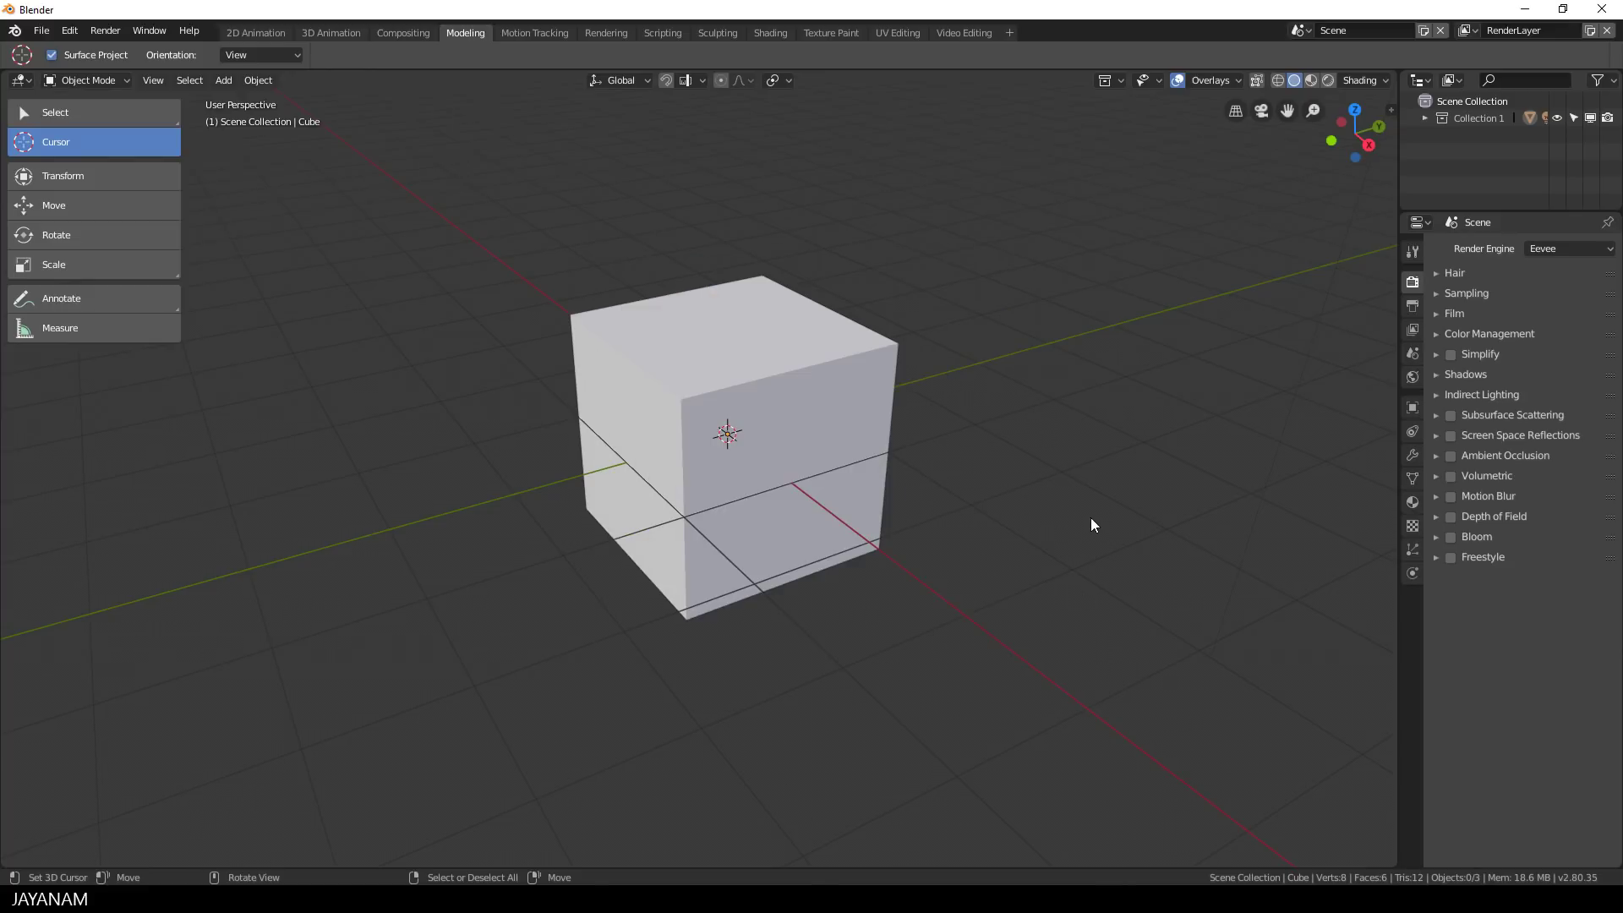
mouse_move(1091, 517)
middle_down()
mouse_move(1058, 524)
mouse_move(1098, 511)
middle_up()
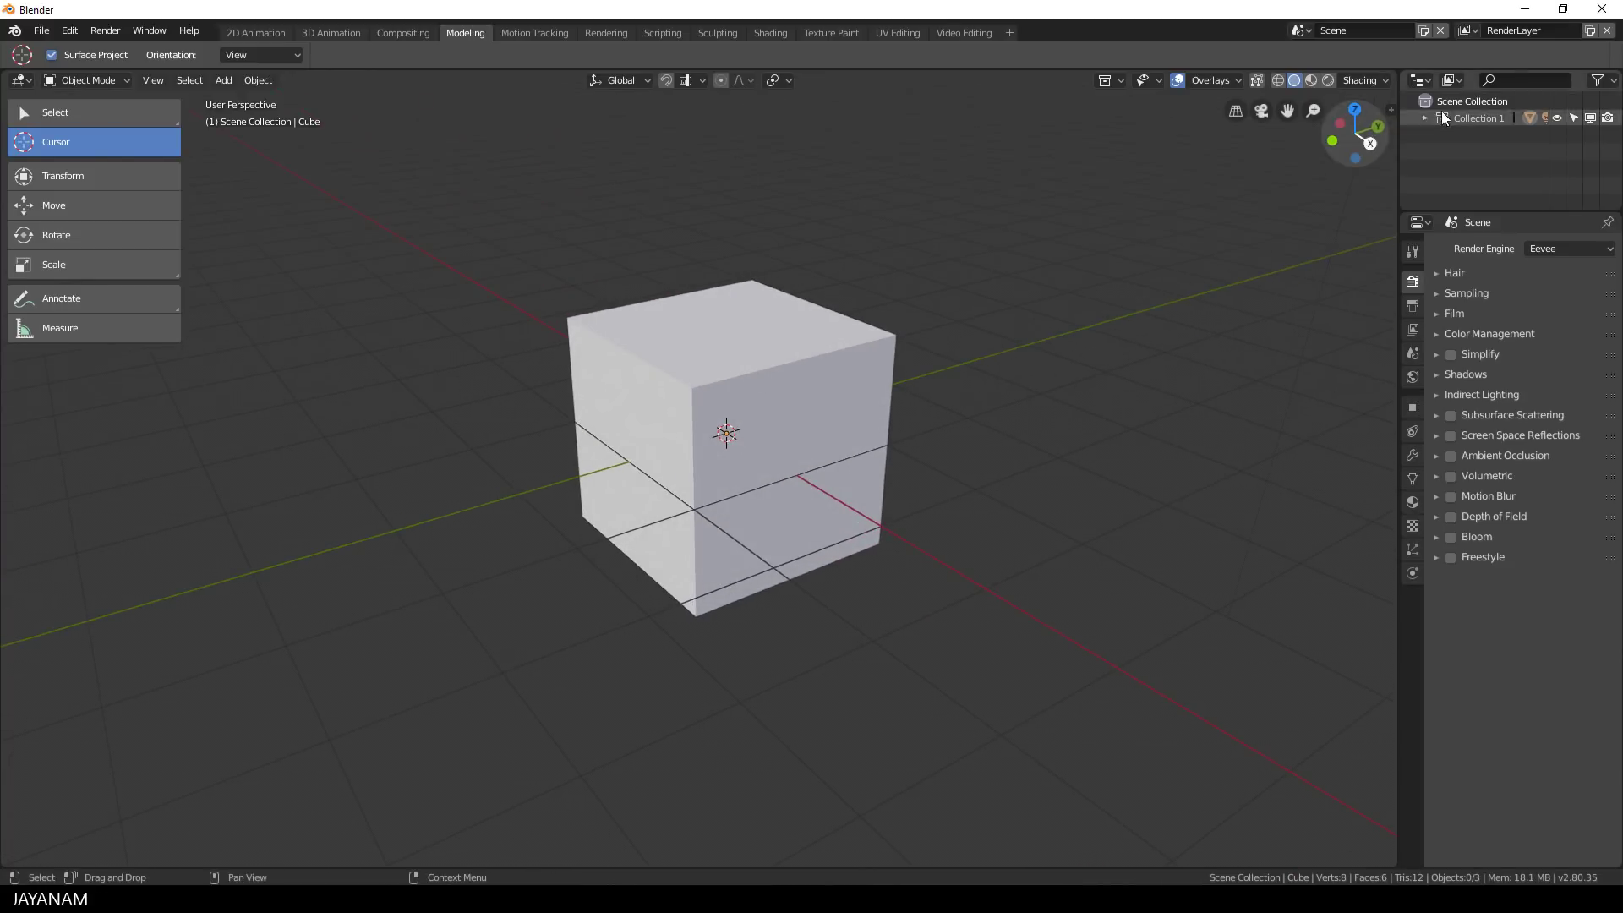
key(n)
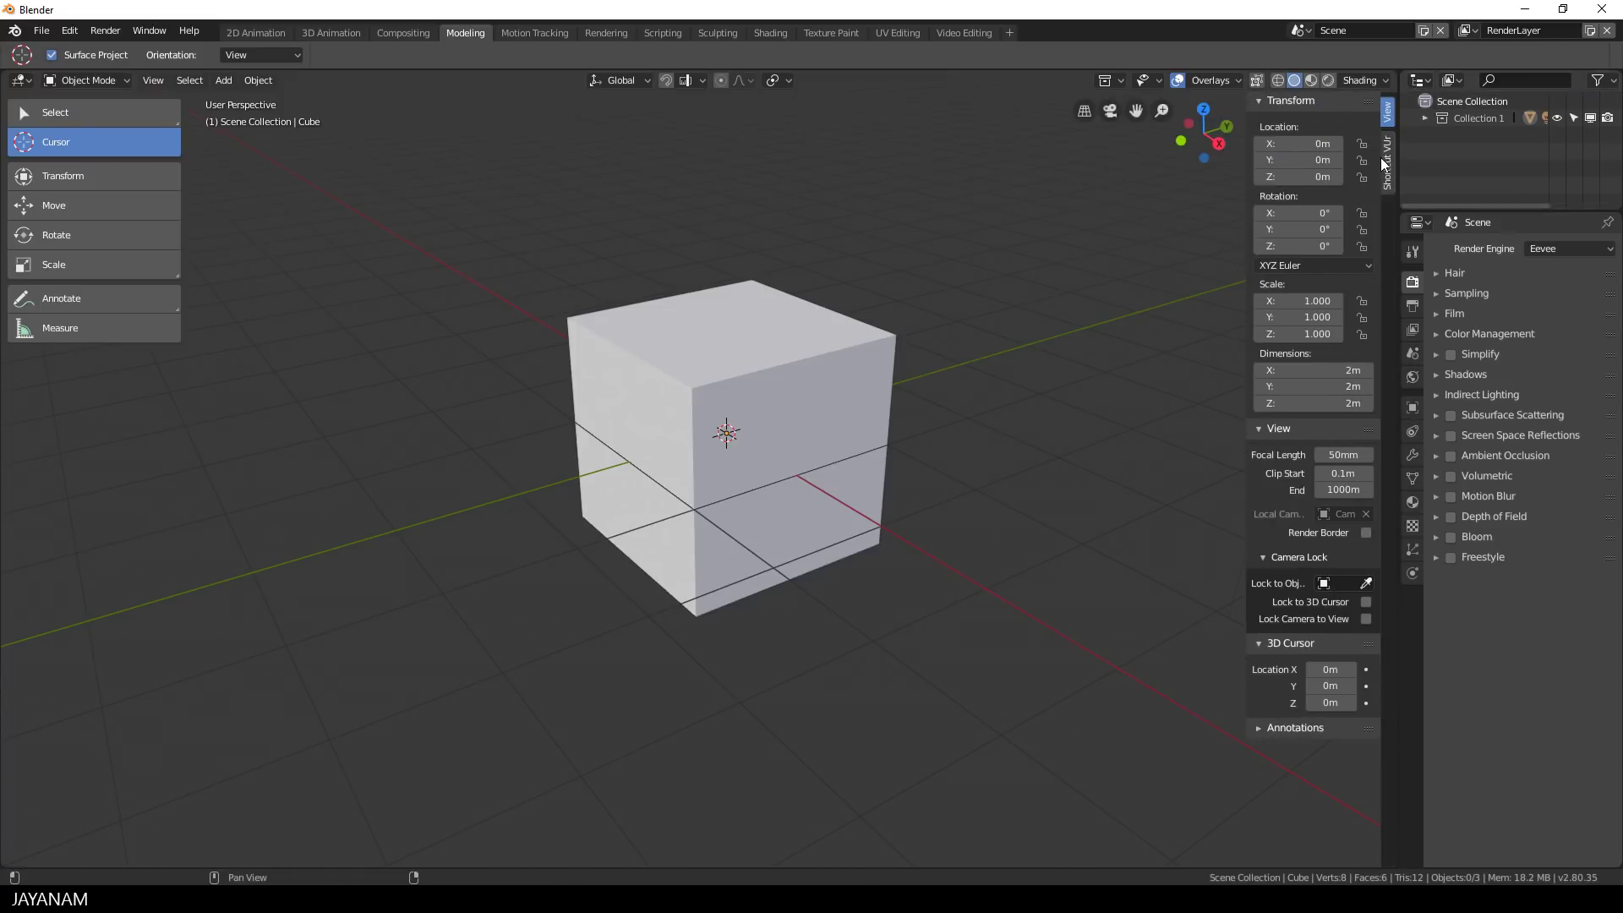
click(1387, 163)
click(1266, 125)
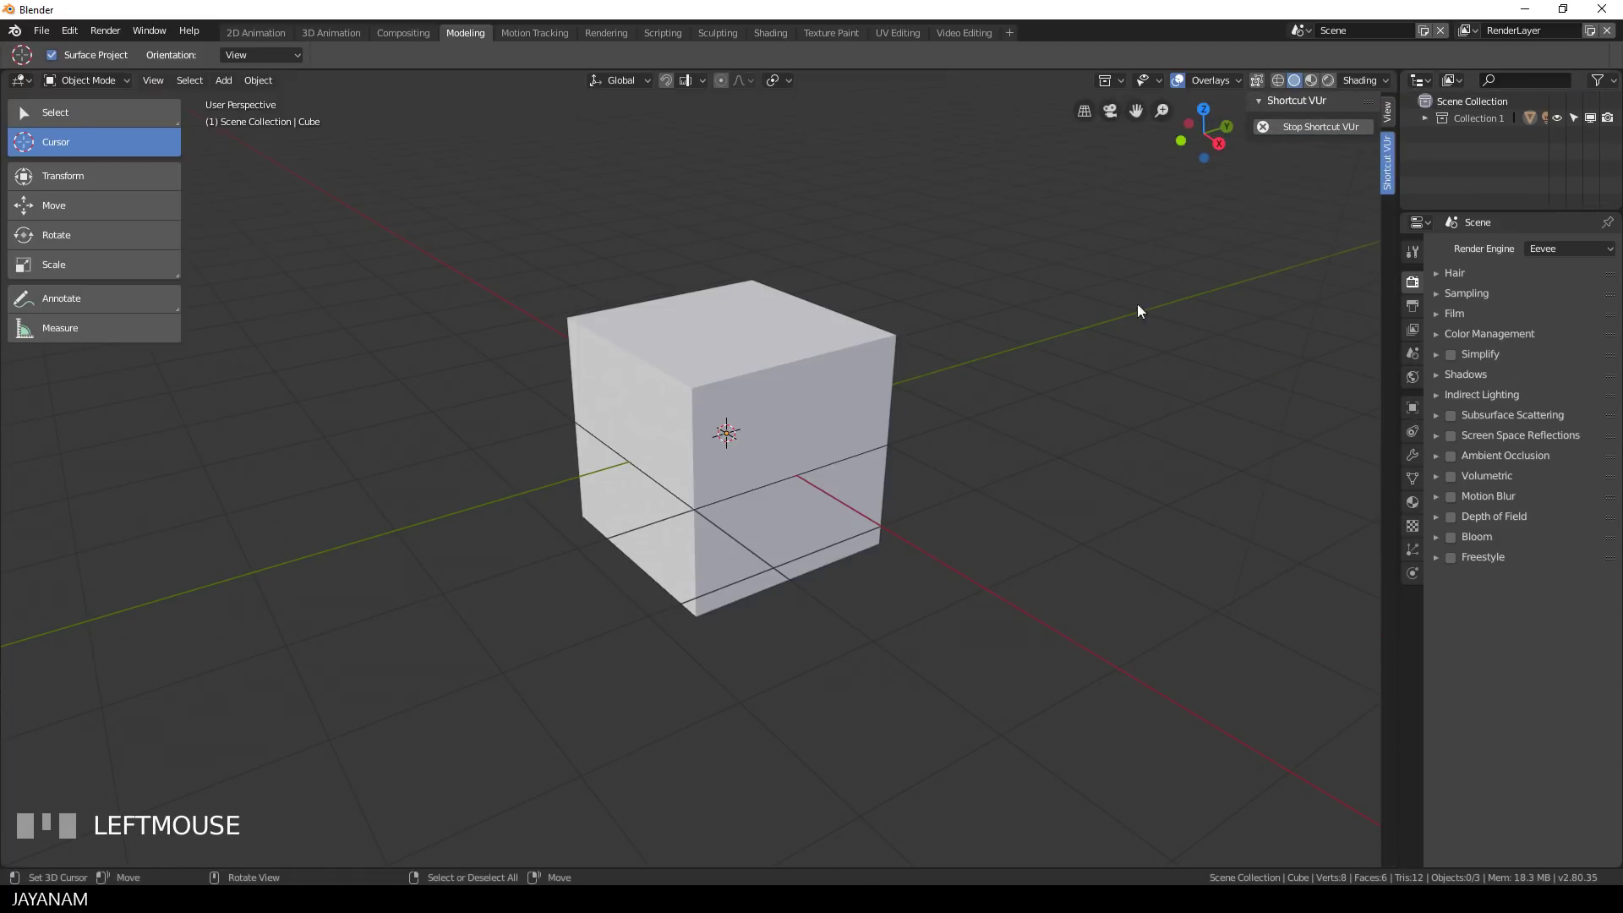
middle_drag(1128, 323, 1129, 323)
key(n)
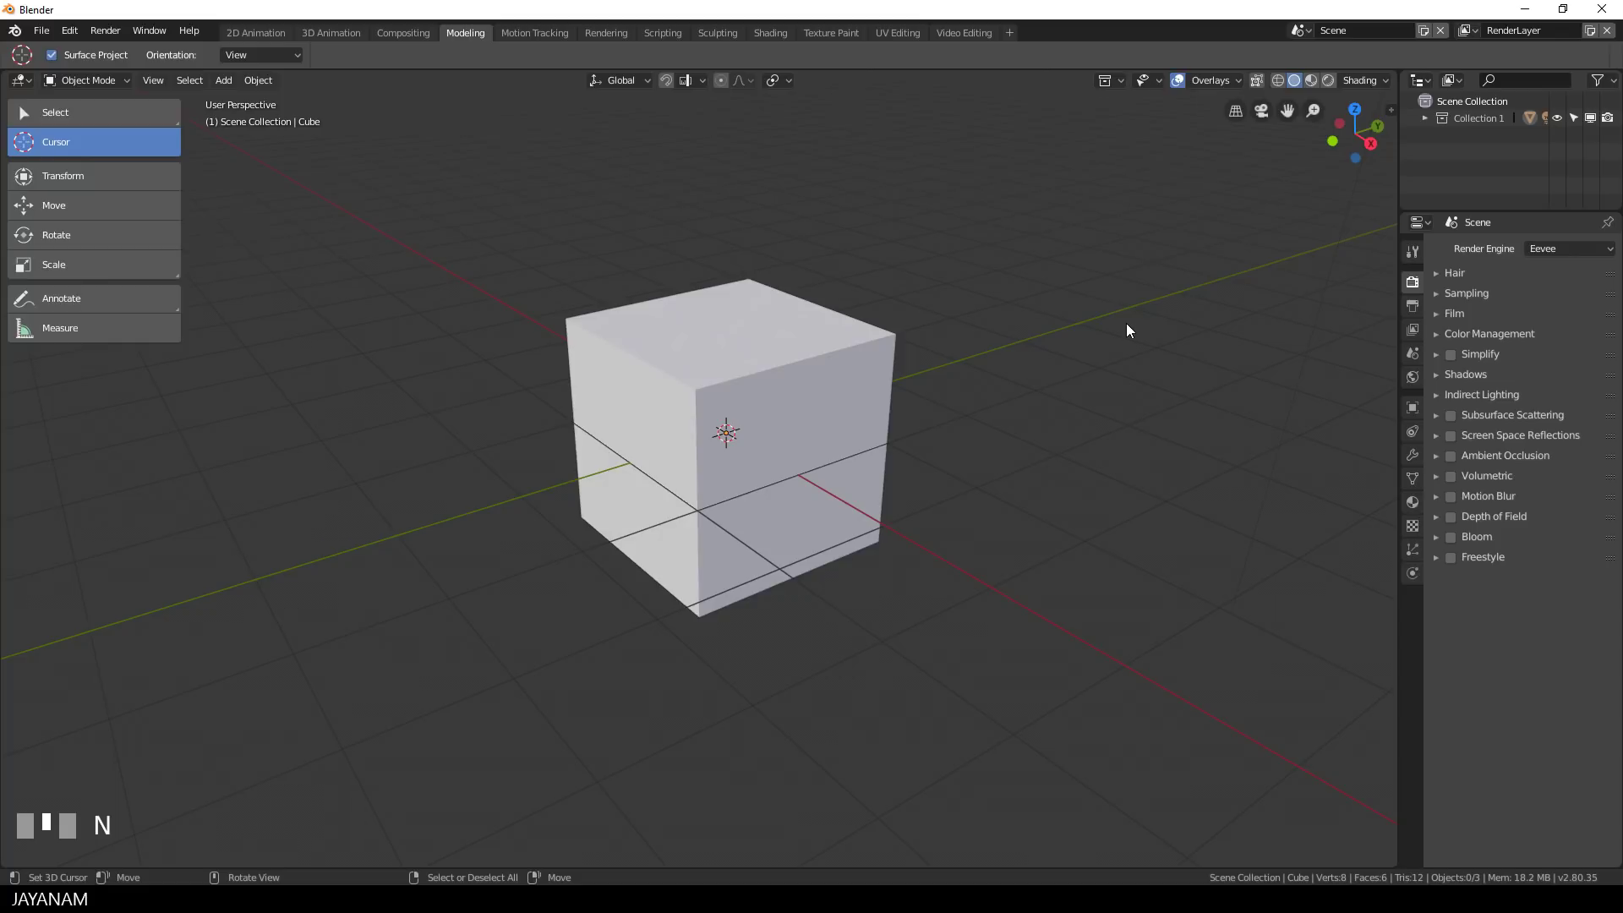
Subdivide the whole default cube once in Edit Mode.
right_click(819, 393)
scroll(819, 393, down, 1)
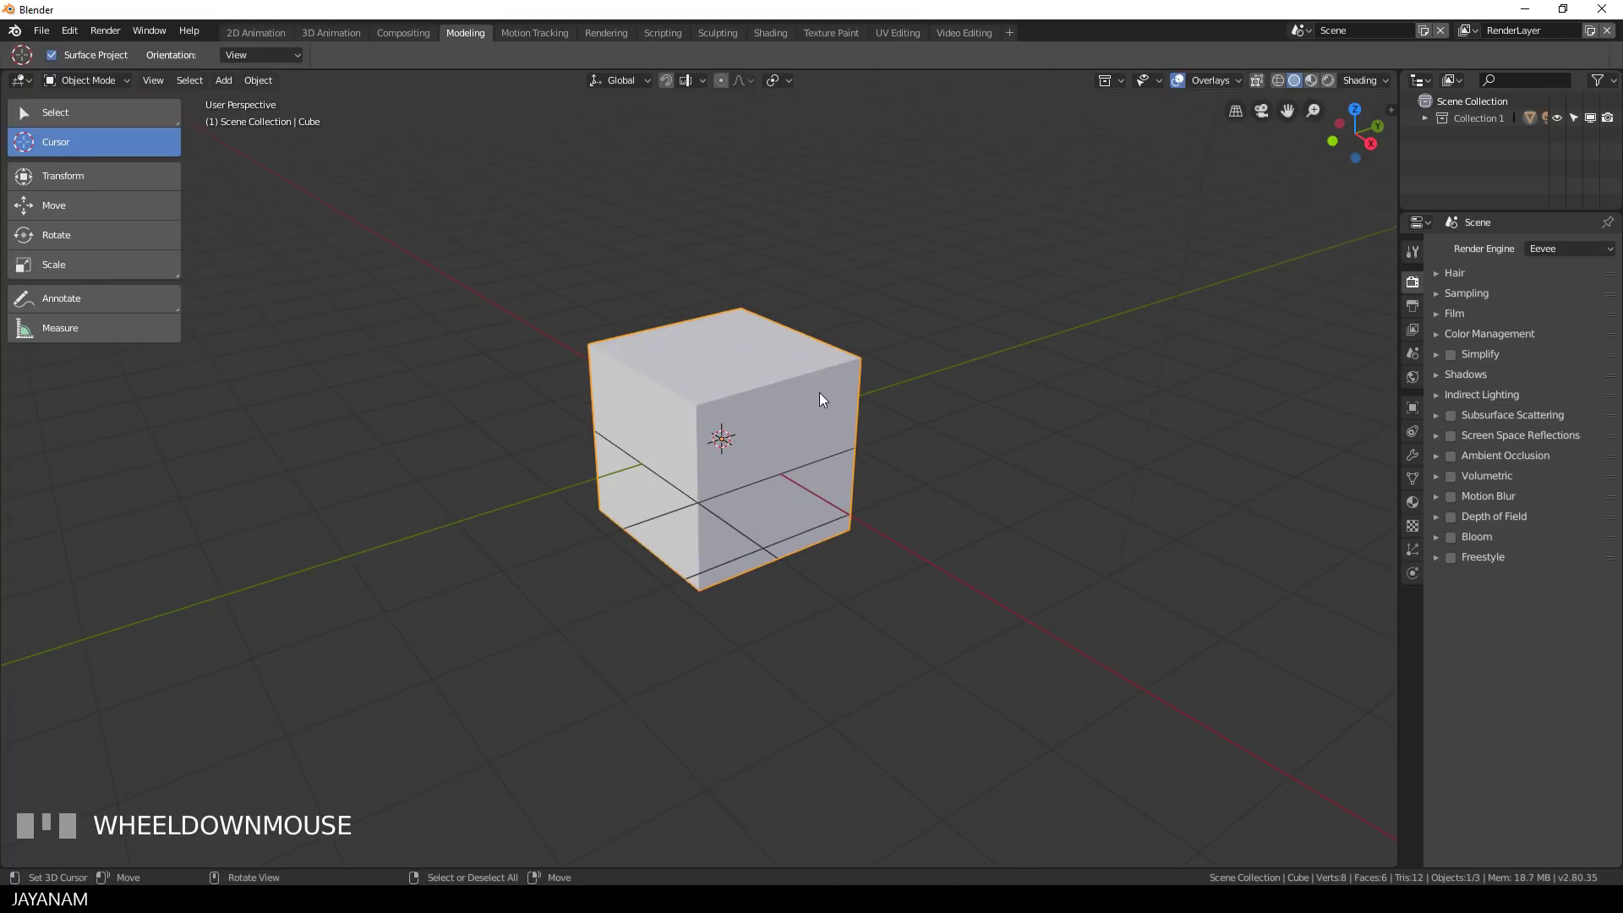
key(Tab)
key(w)
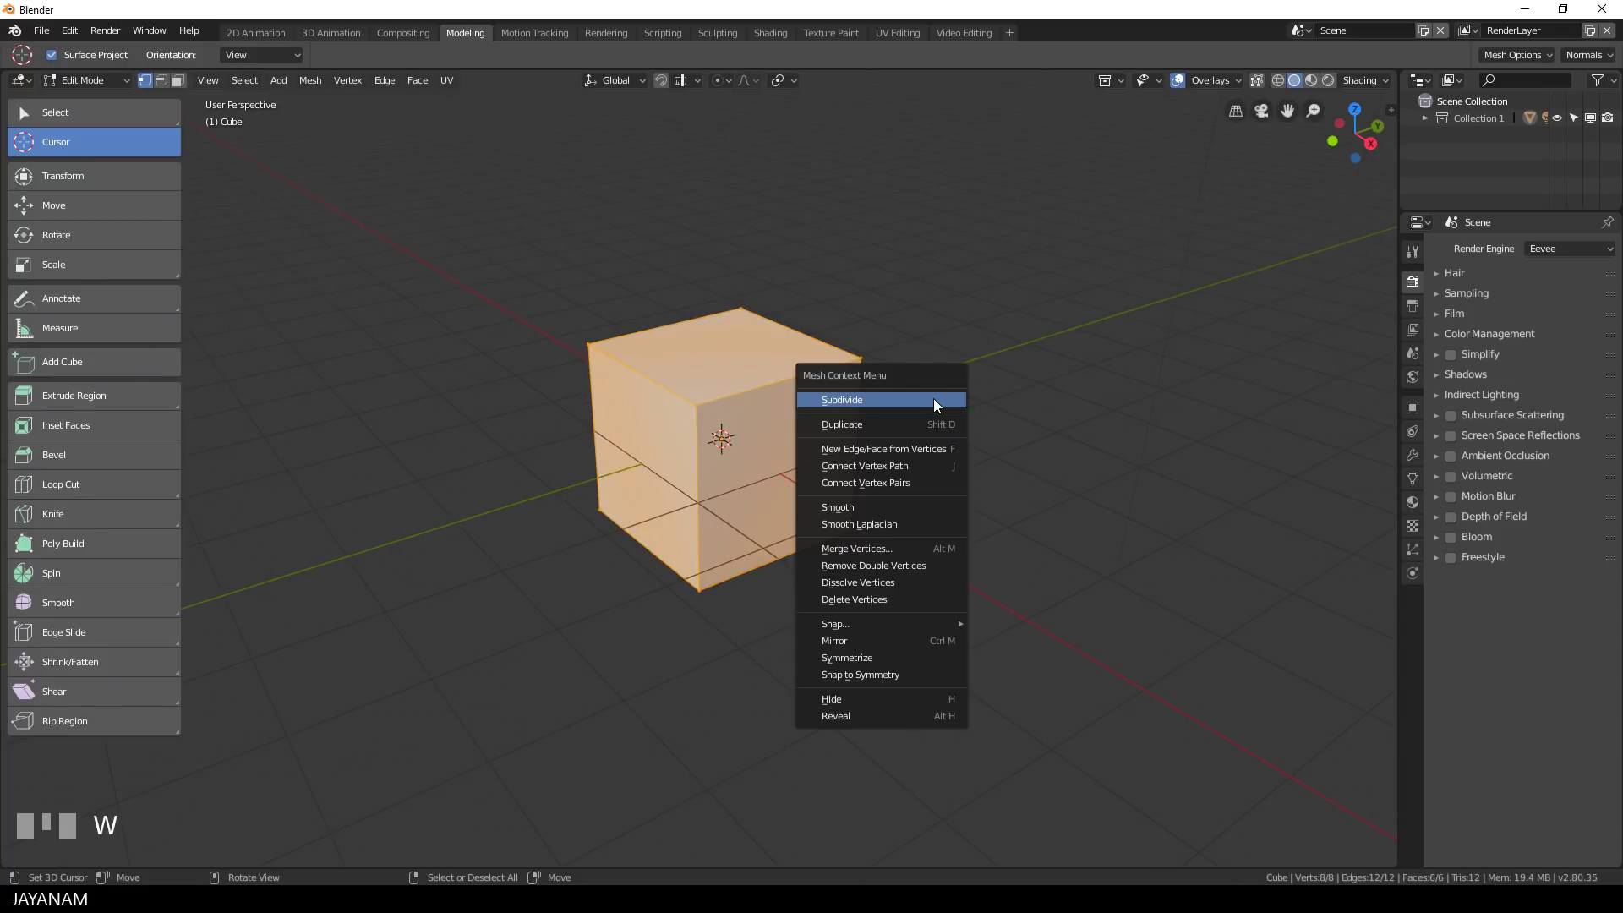
click(933, 398)
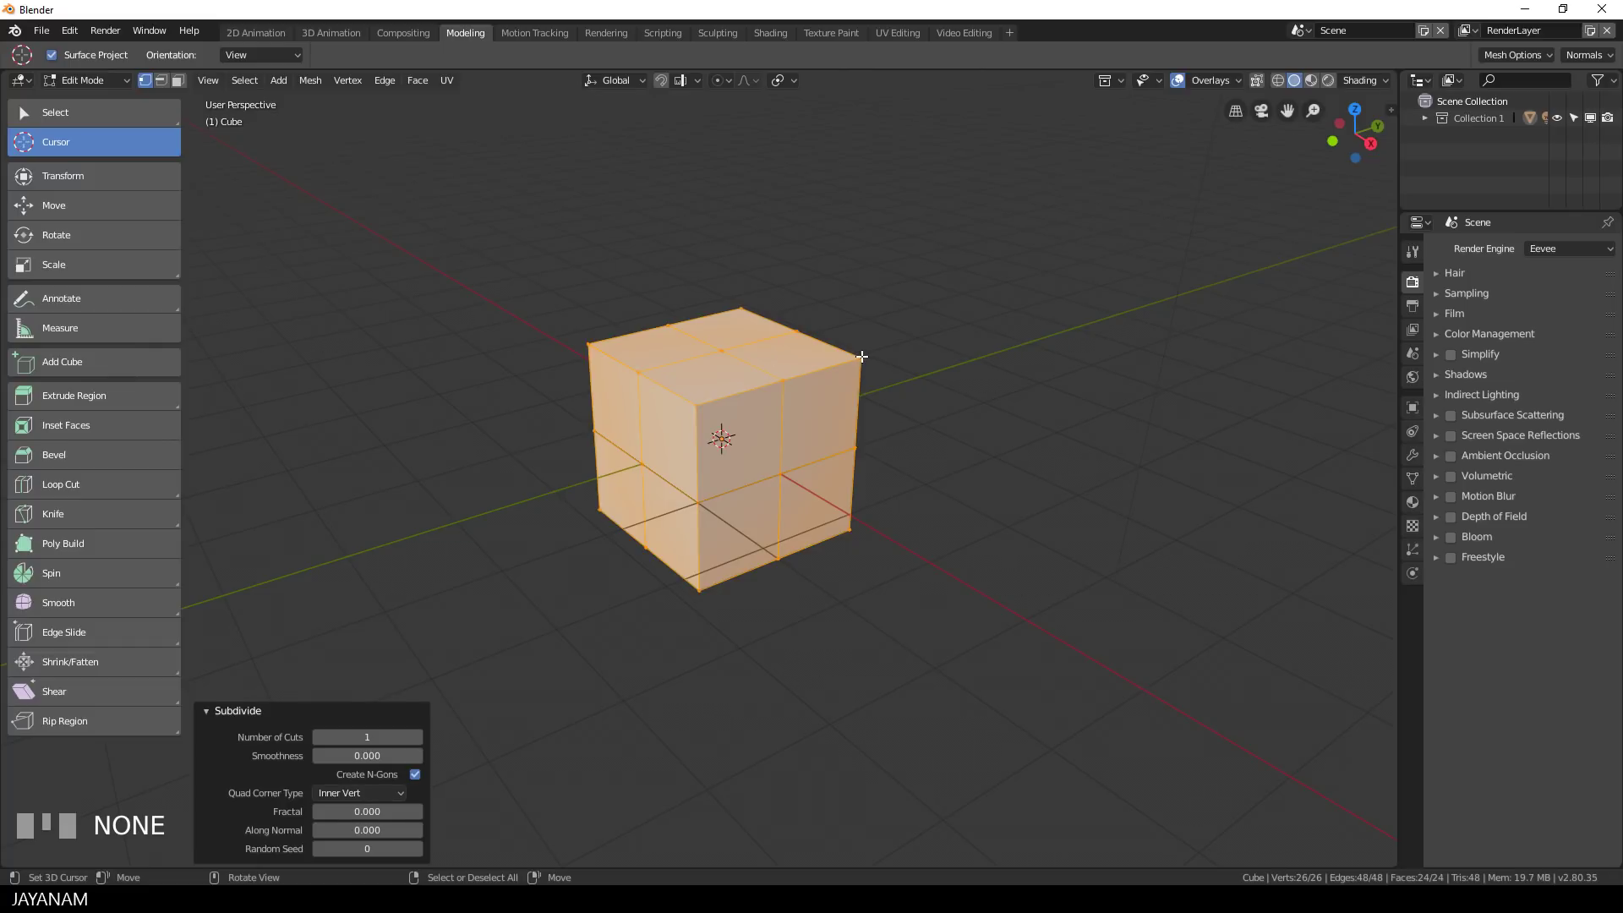
Select the midpoint vertex and the adjacent corner vertex on the cube's top edge facing positive X.
middle_drag(862, 357, 828, 420)
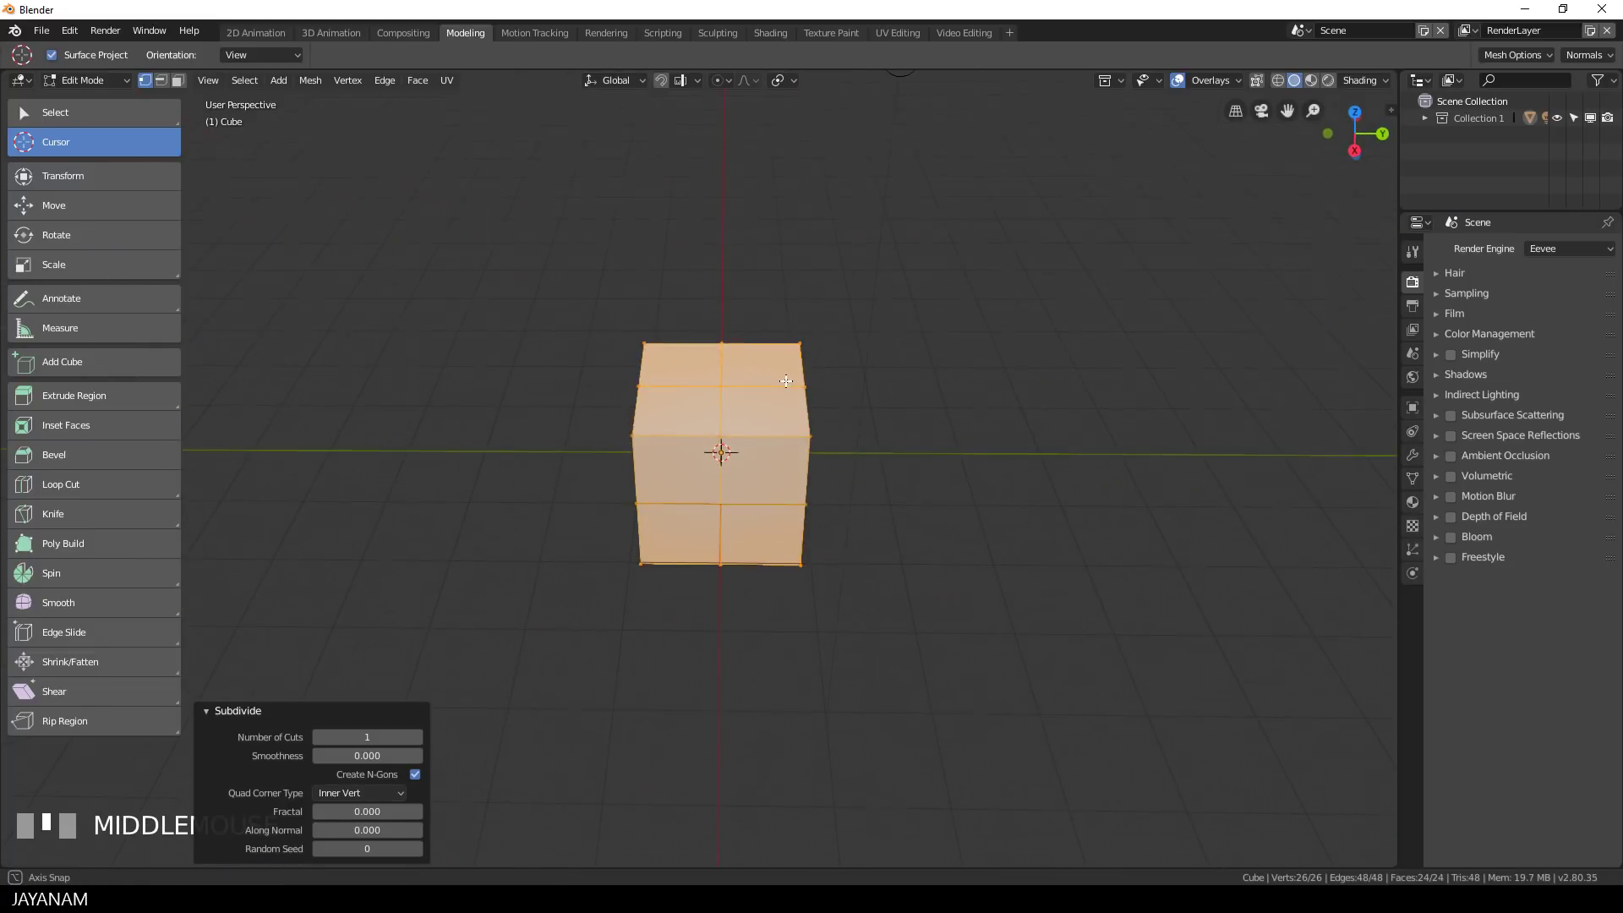
scroll(828, 420, up, 2)
right_click(733, 416)
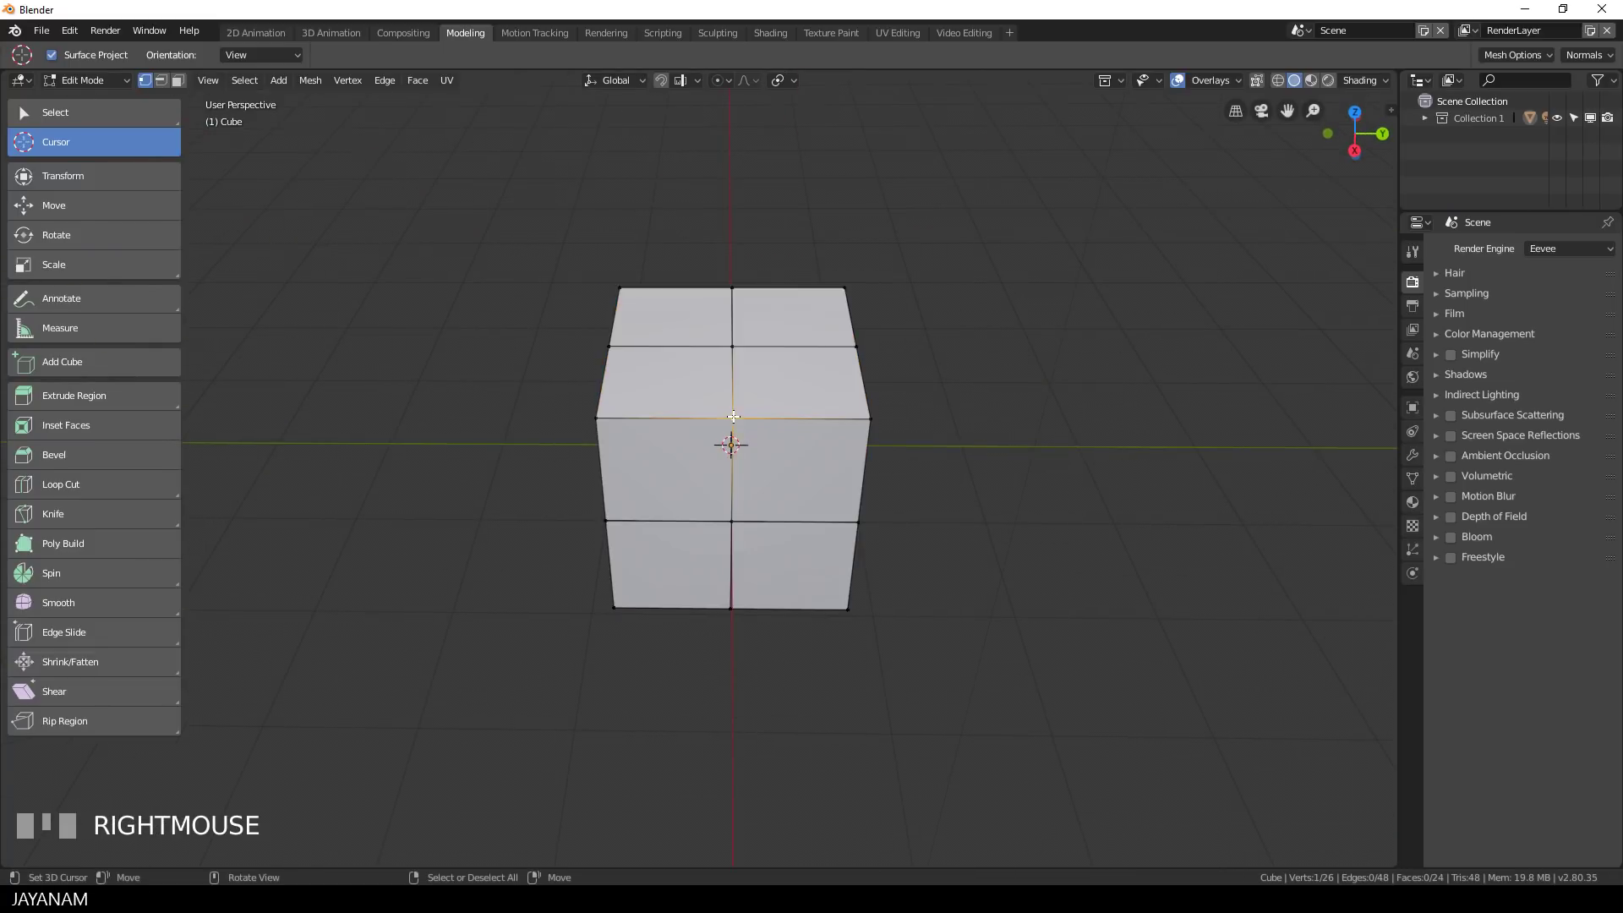
shift+right_click(858, 427)
middle_drag(1036, 445, 1093, 446)
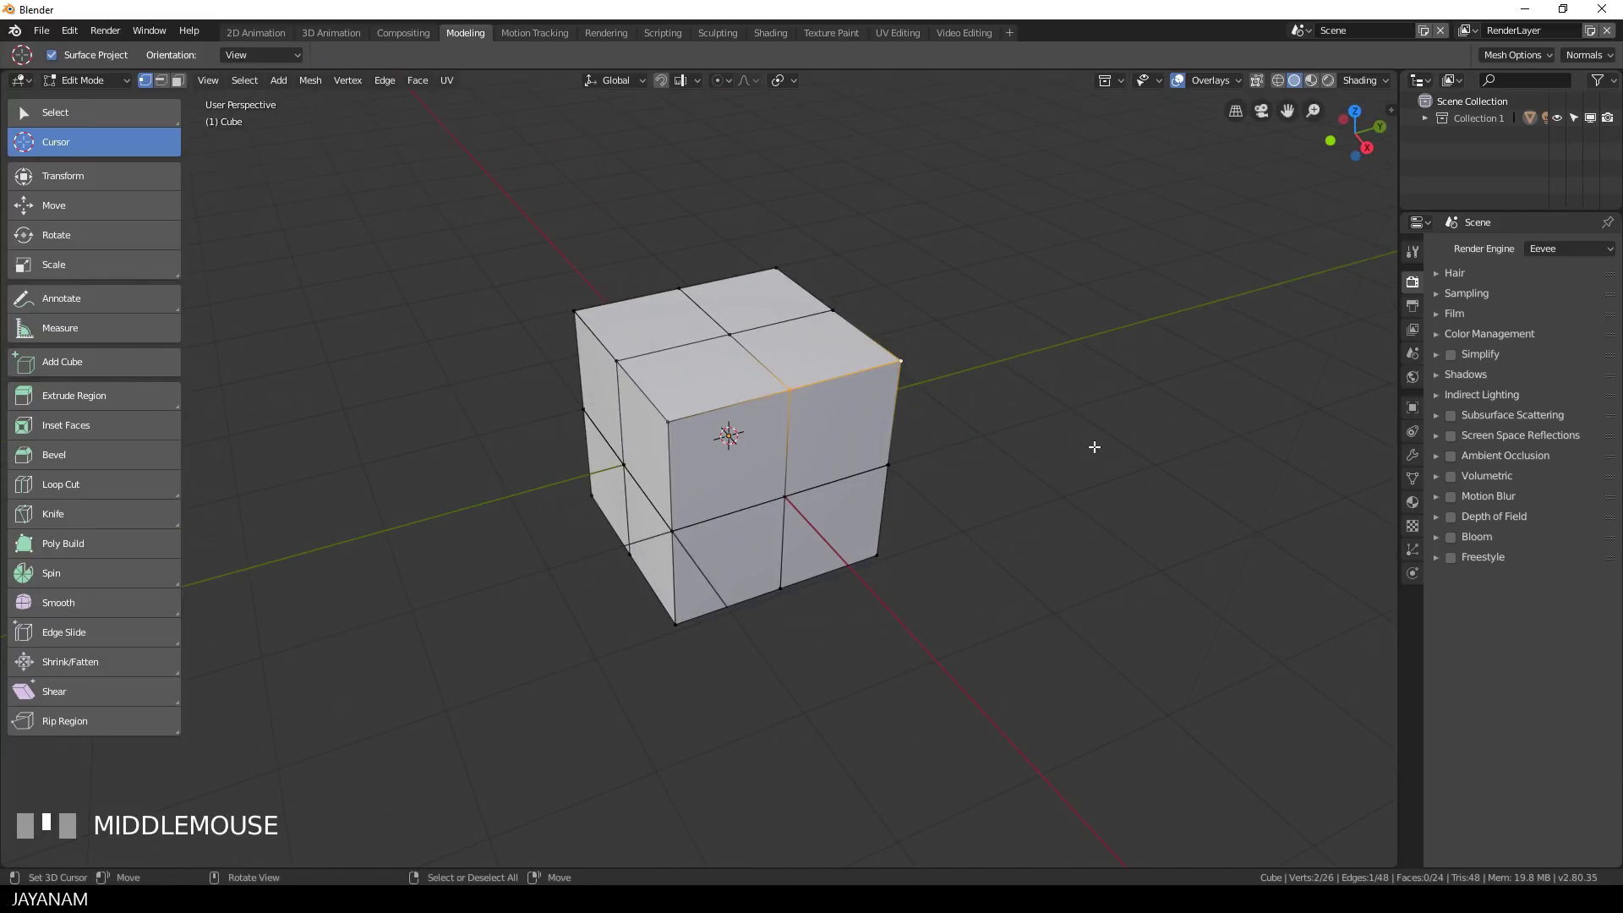
Enable snapping with Vertex as the snap target and turn on AutoMerge Editing for the mesh.
click(662, 80)
click(688, 80)
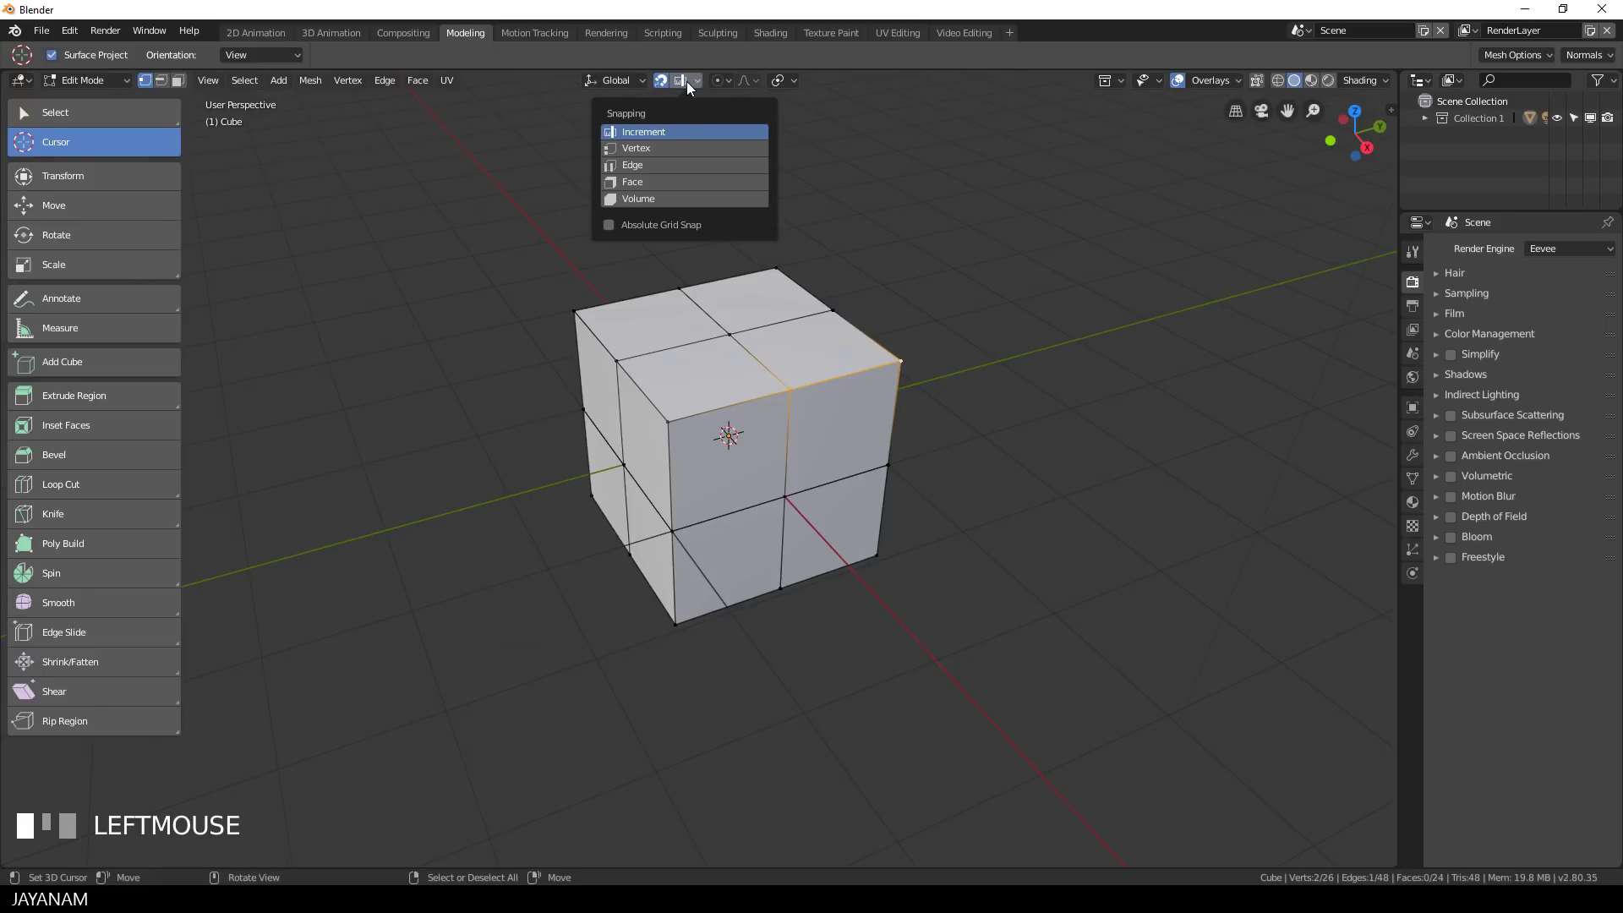
click(669, 148)
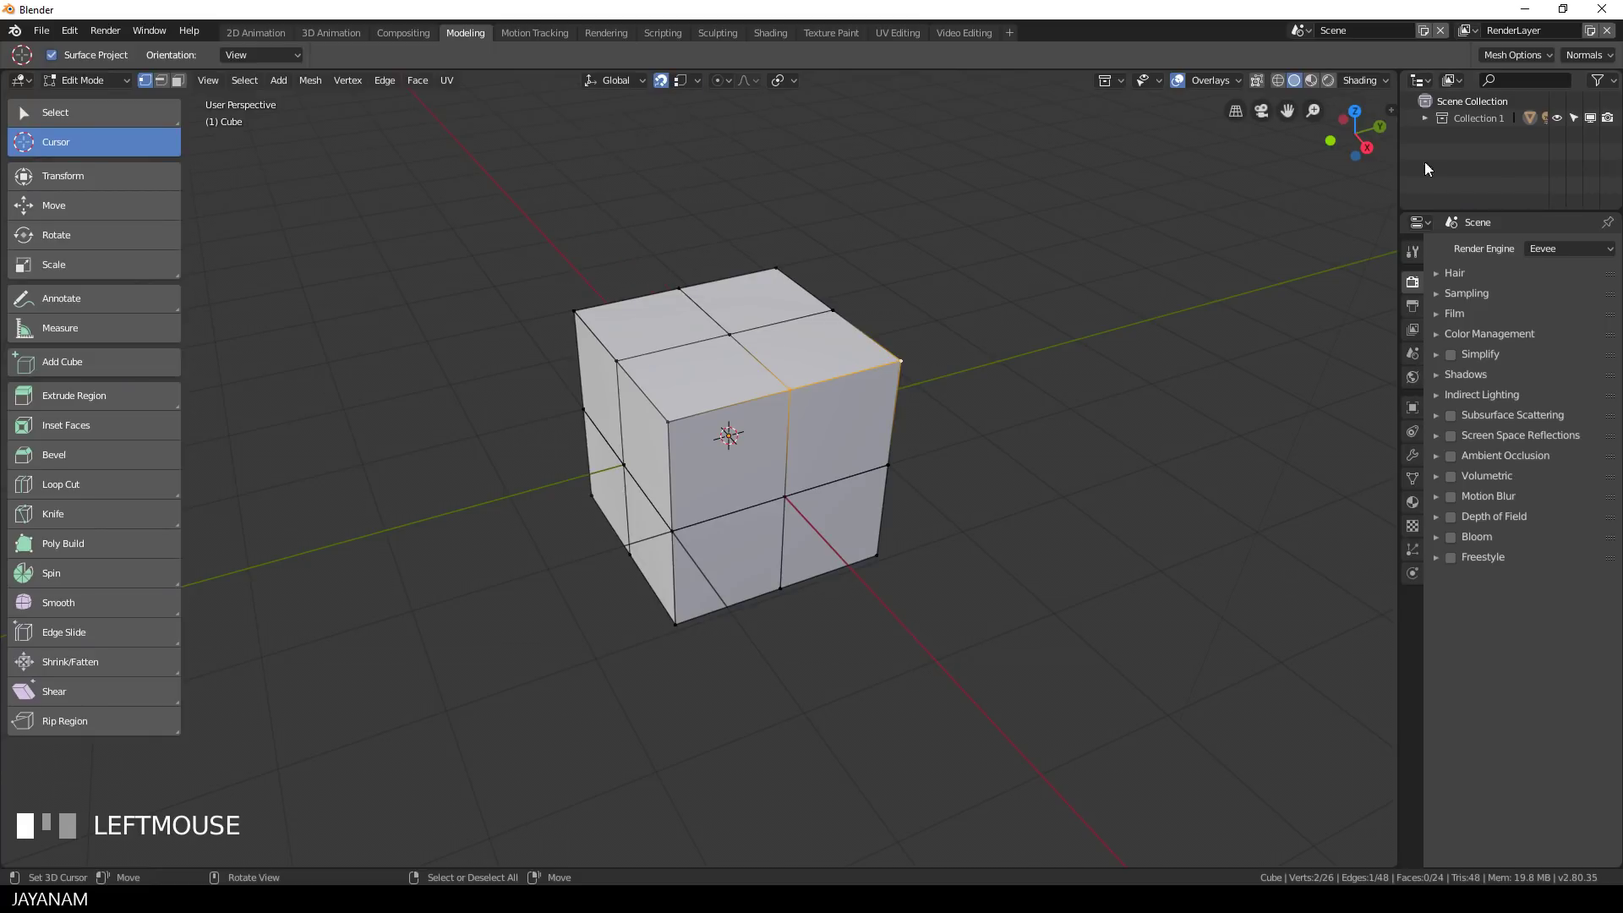
click(1517, 54)
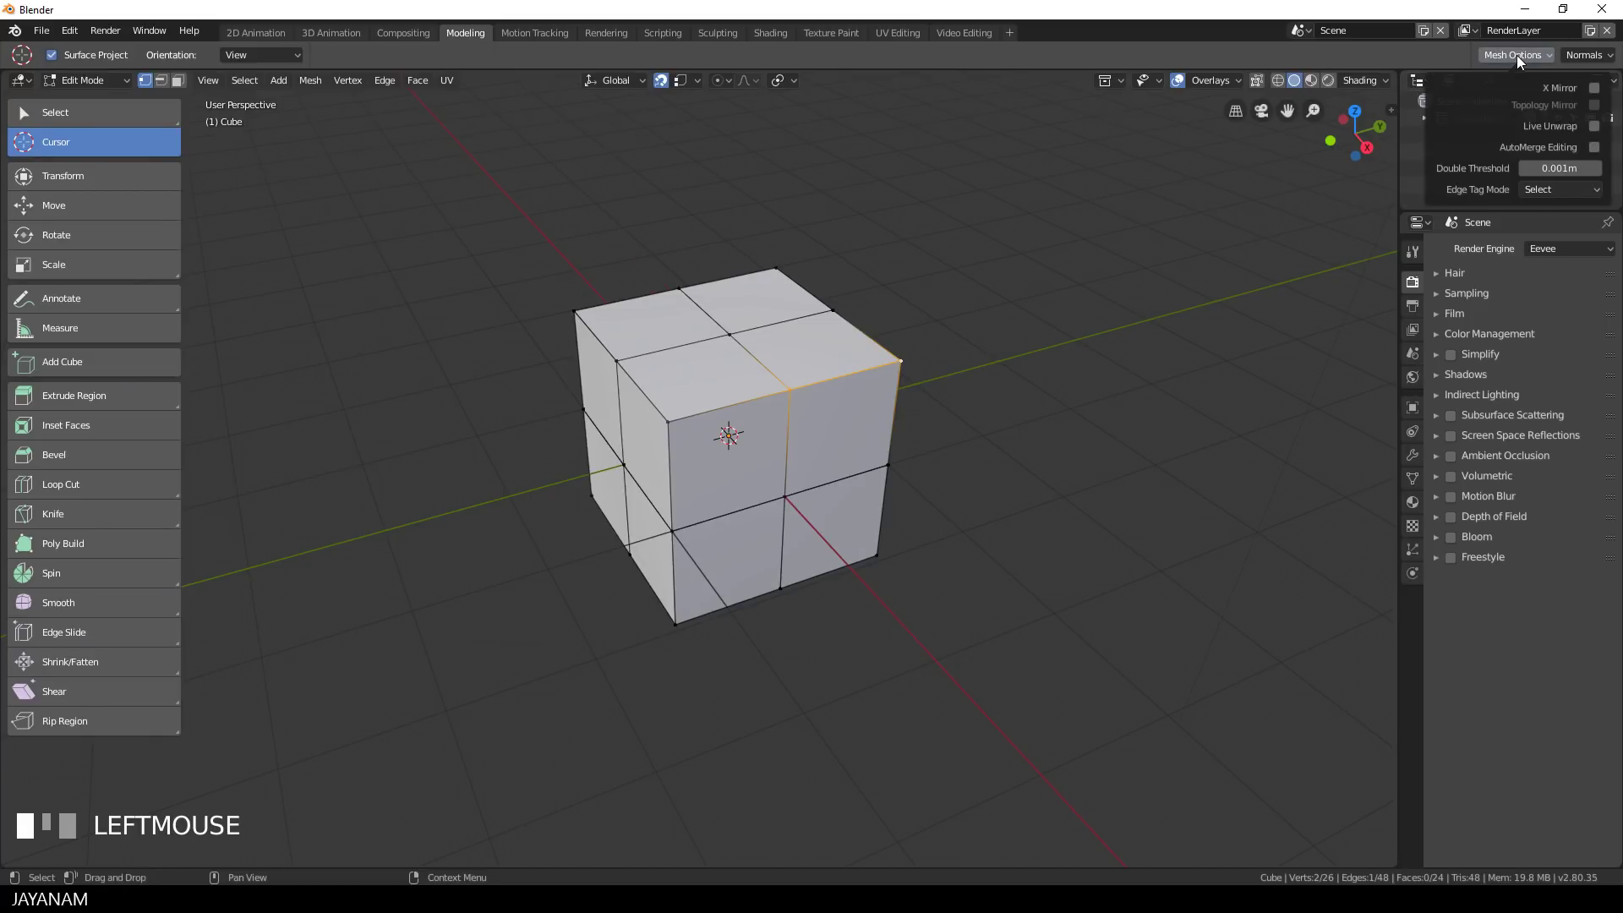
click(1594, 147)
Move the top edge's midpoint vertex 1 m along Y onto the corner vertex so that the two merge.
right_click(803, 392)
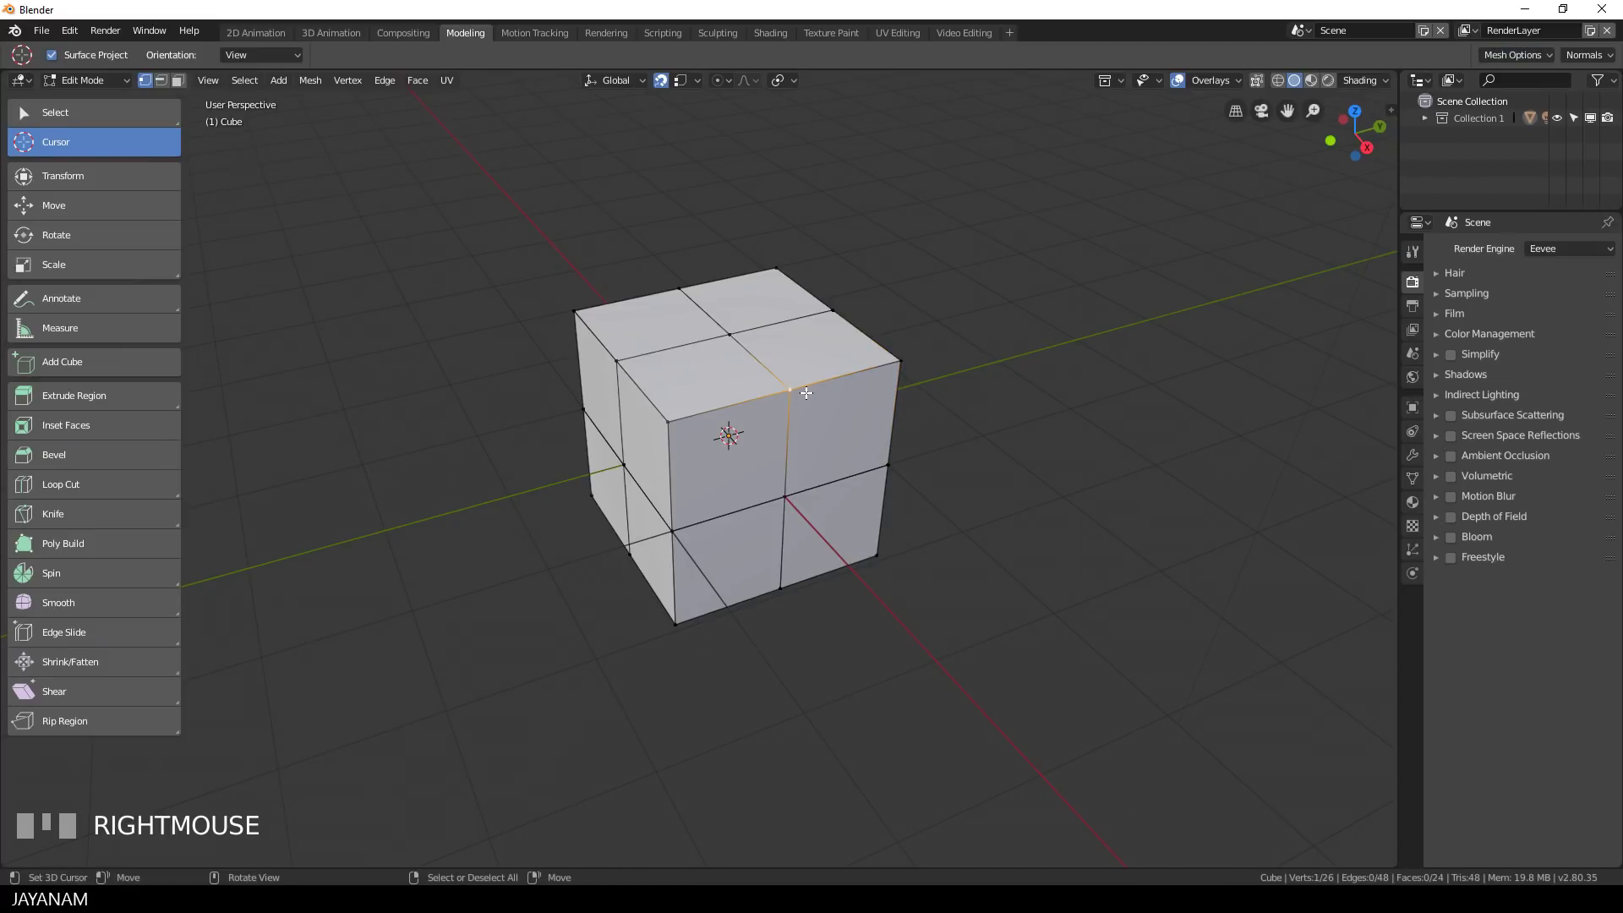
key(g)
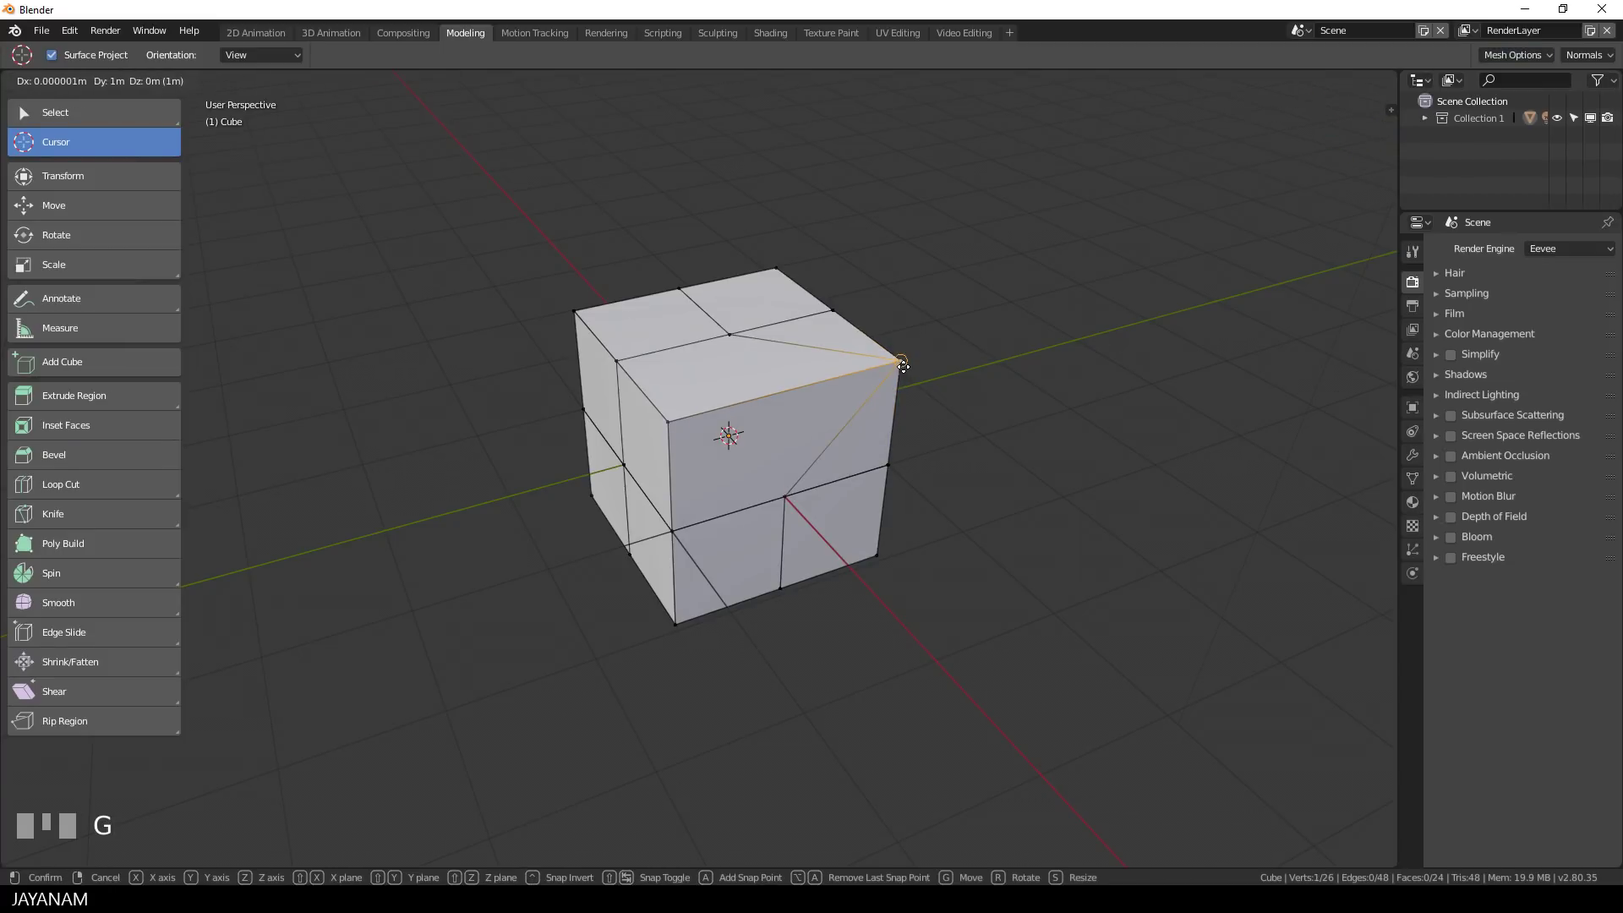
click(902, 362)
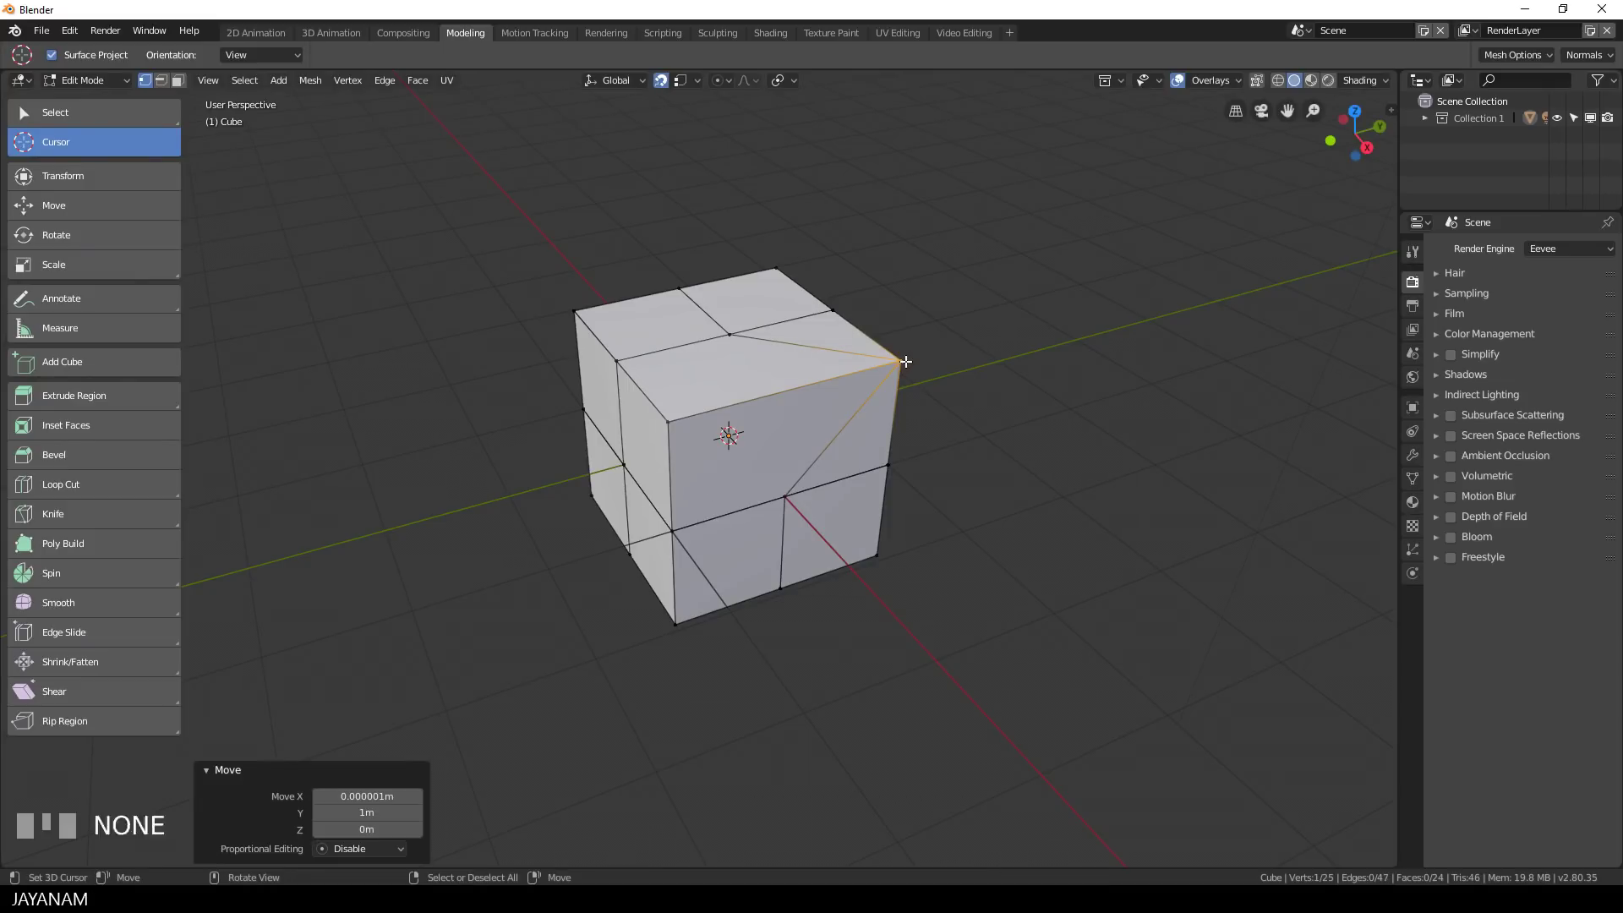
Move the merged corner vertex 1 m along negative X onto the midpoint vertex of the adjoining top edge.
middle_drag(1027, 379, 874, 393)
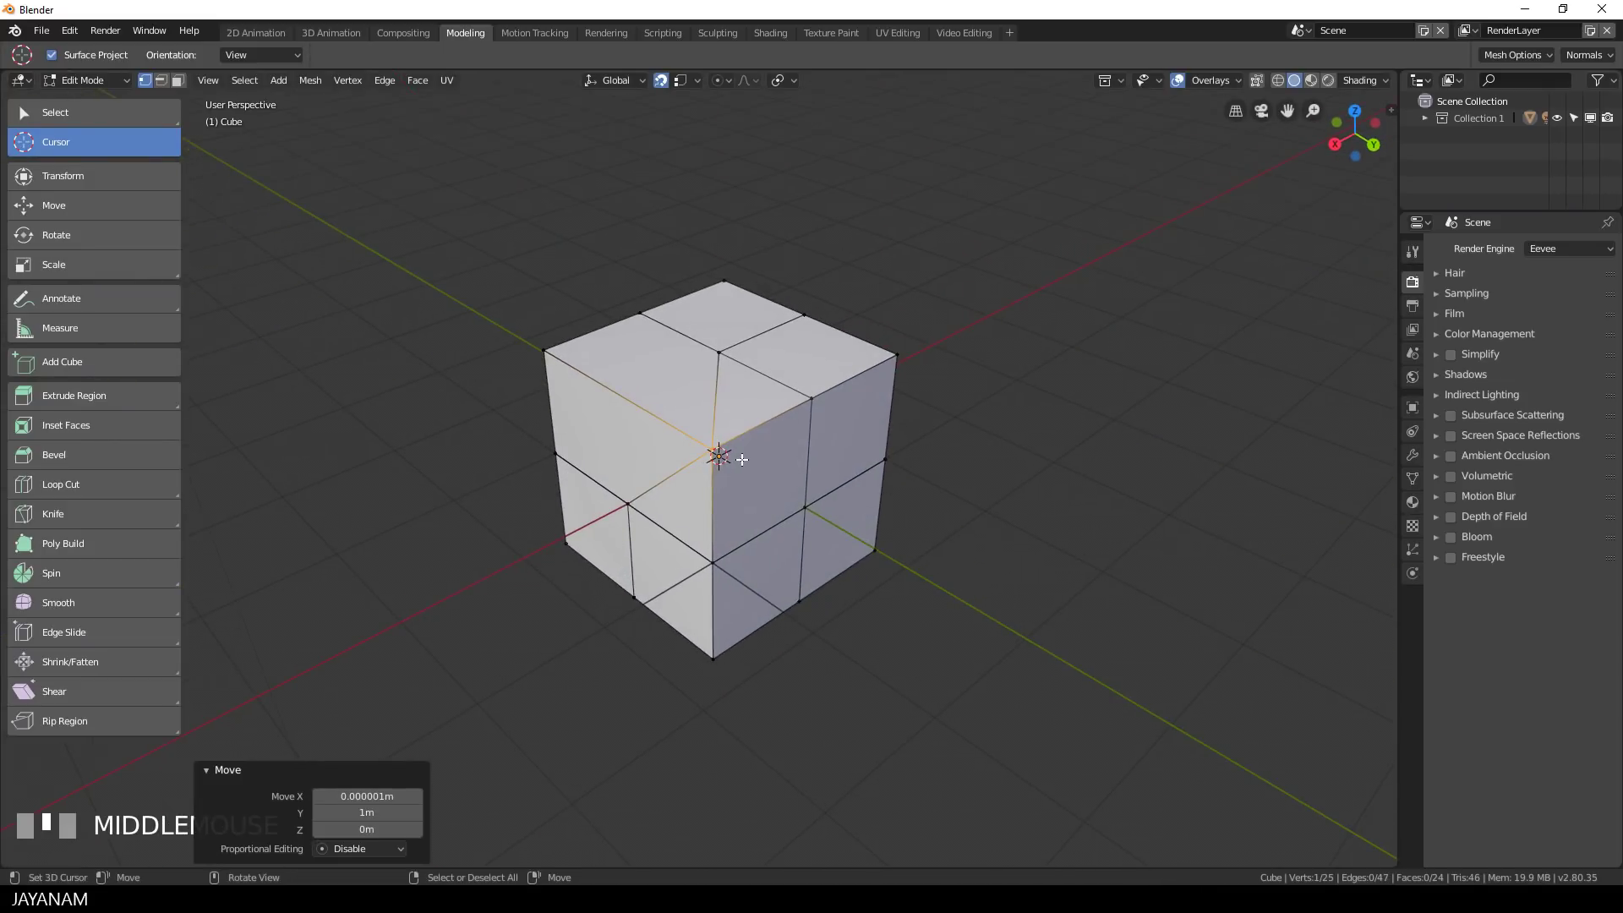
key(g)
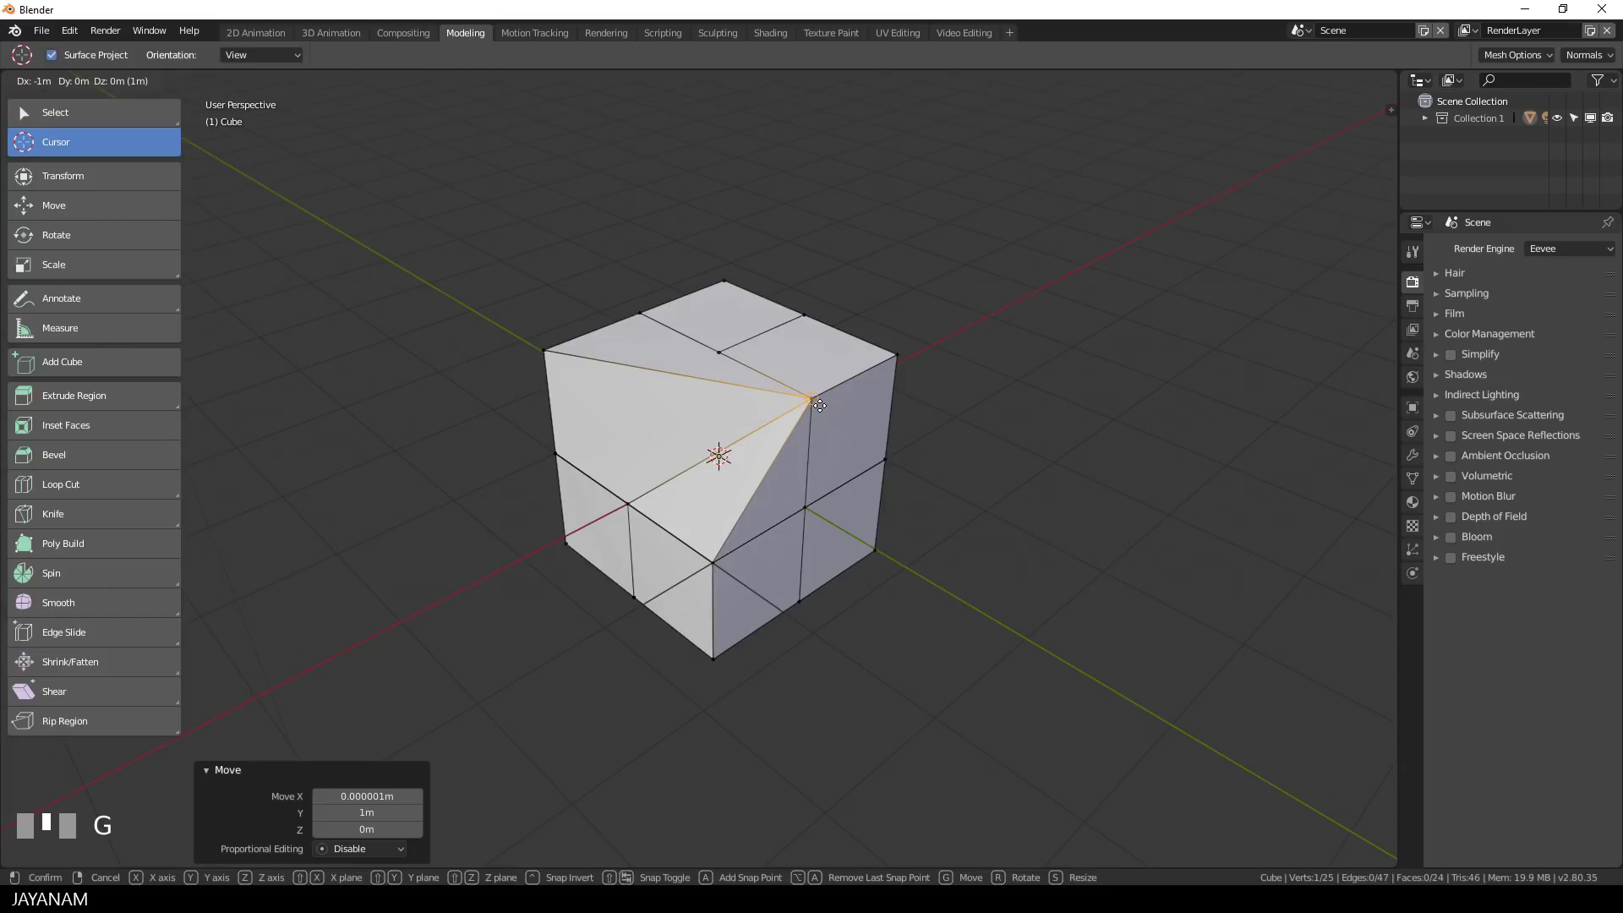
click(819, 406)
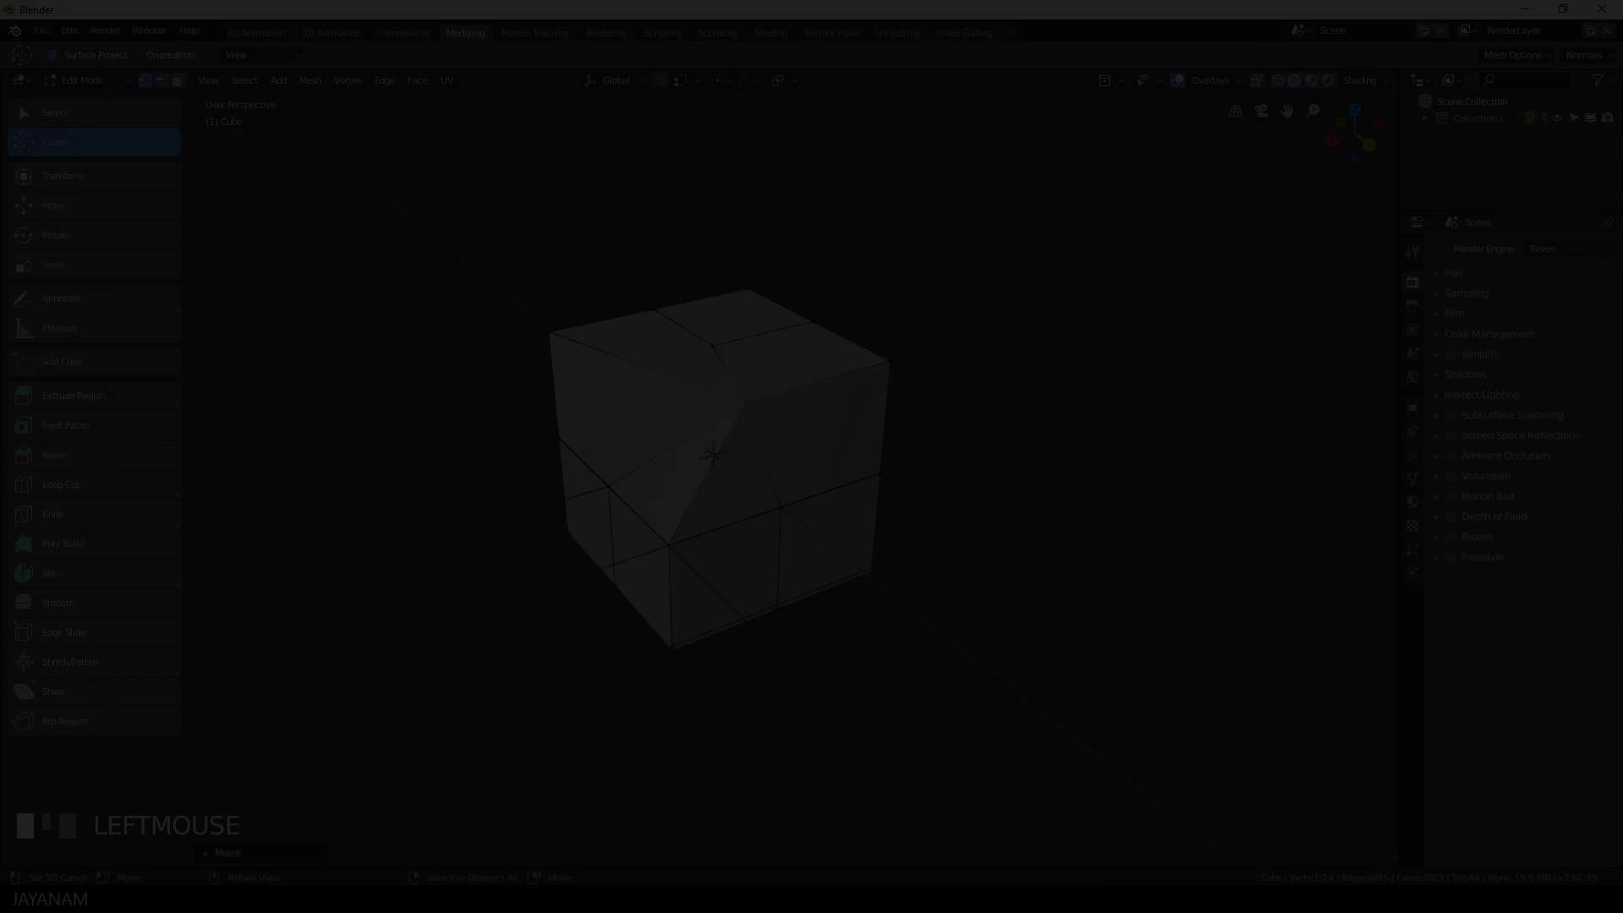
Delete the edited cube in Object Mode and add a new mesh cube at the 3D cursor.
key(Tab)
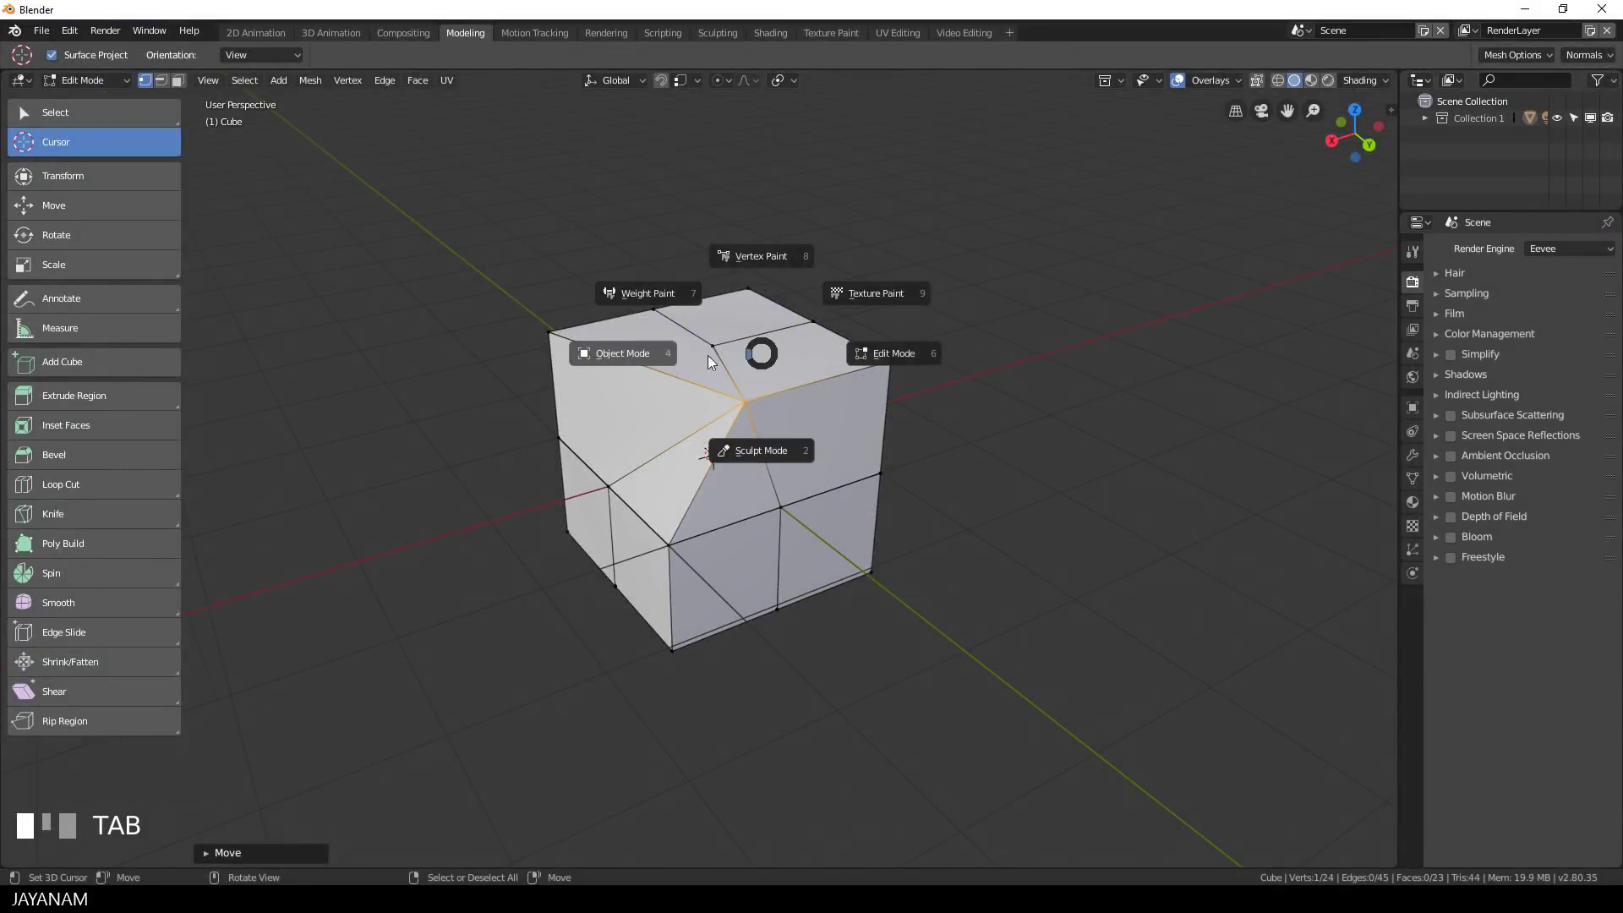
key(Delete)
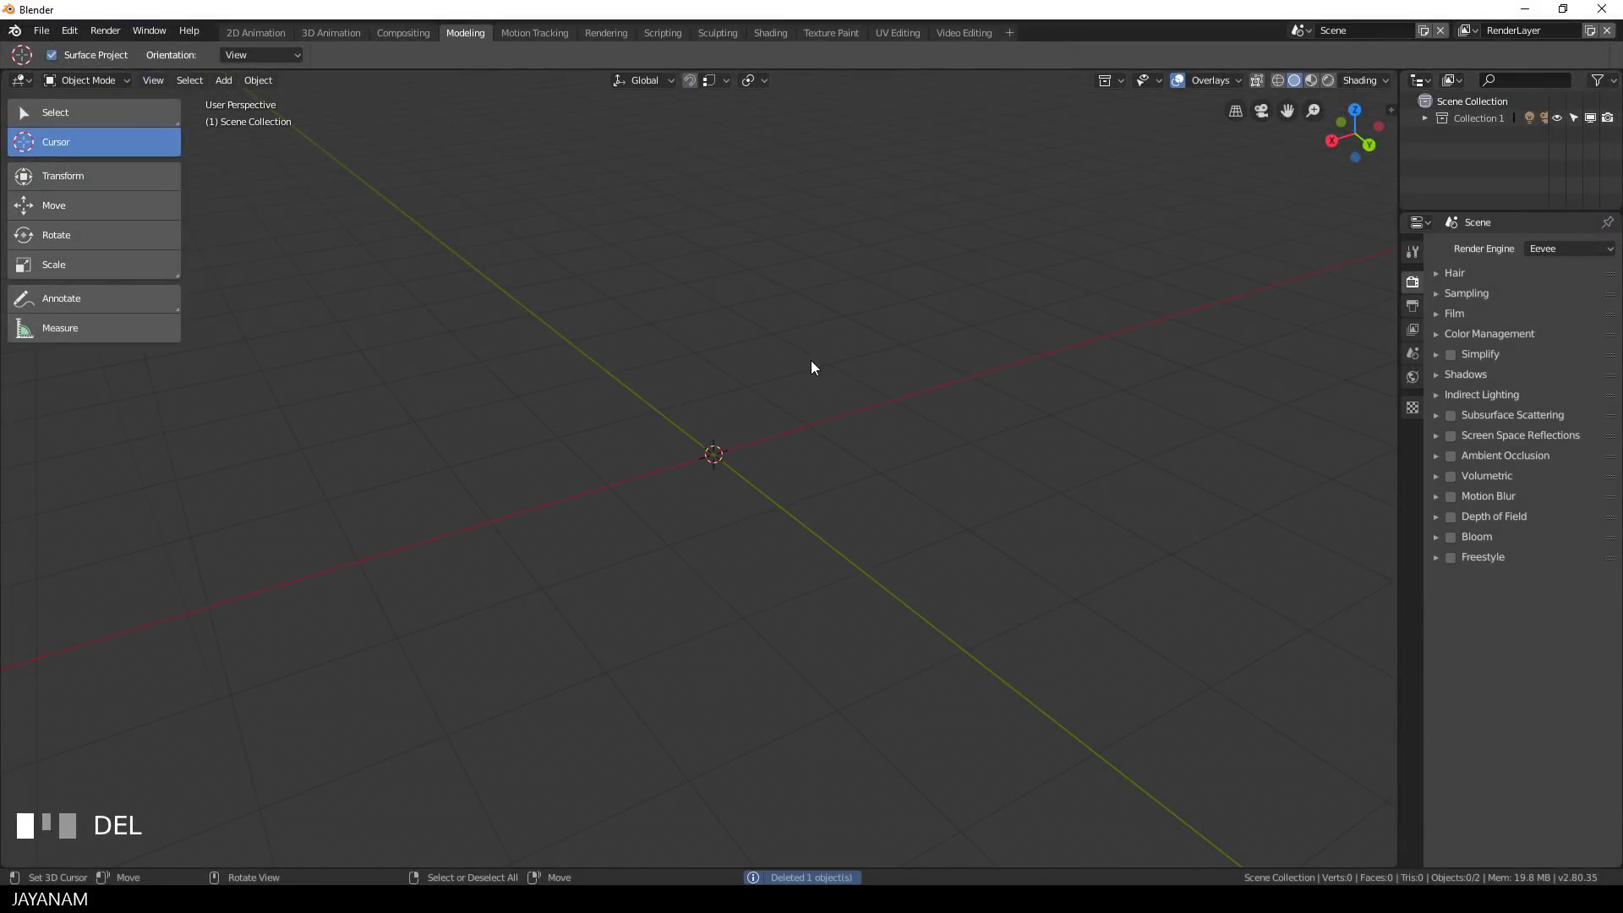
key(shift+a)
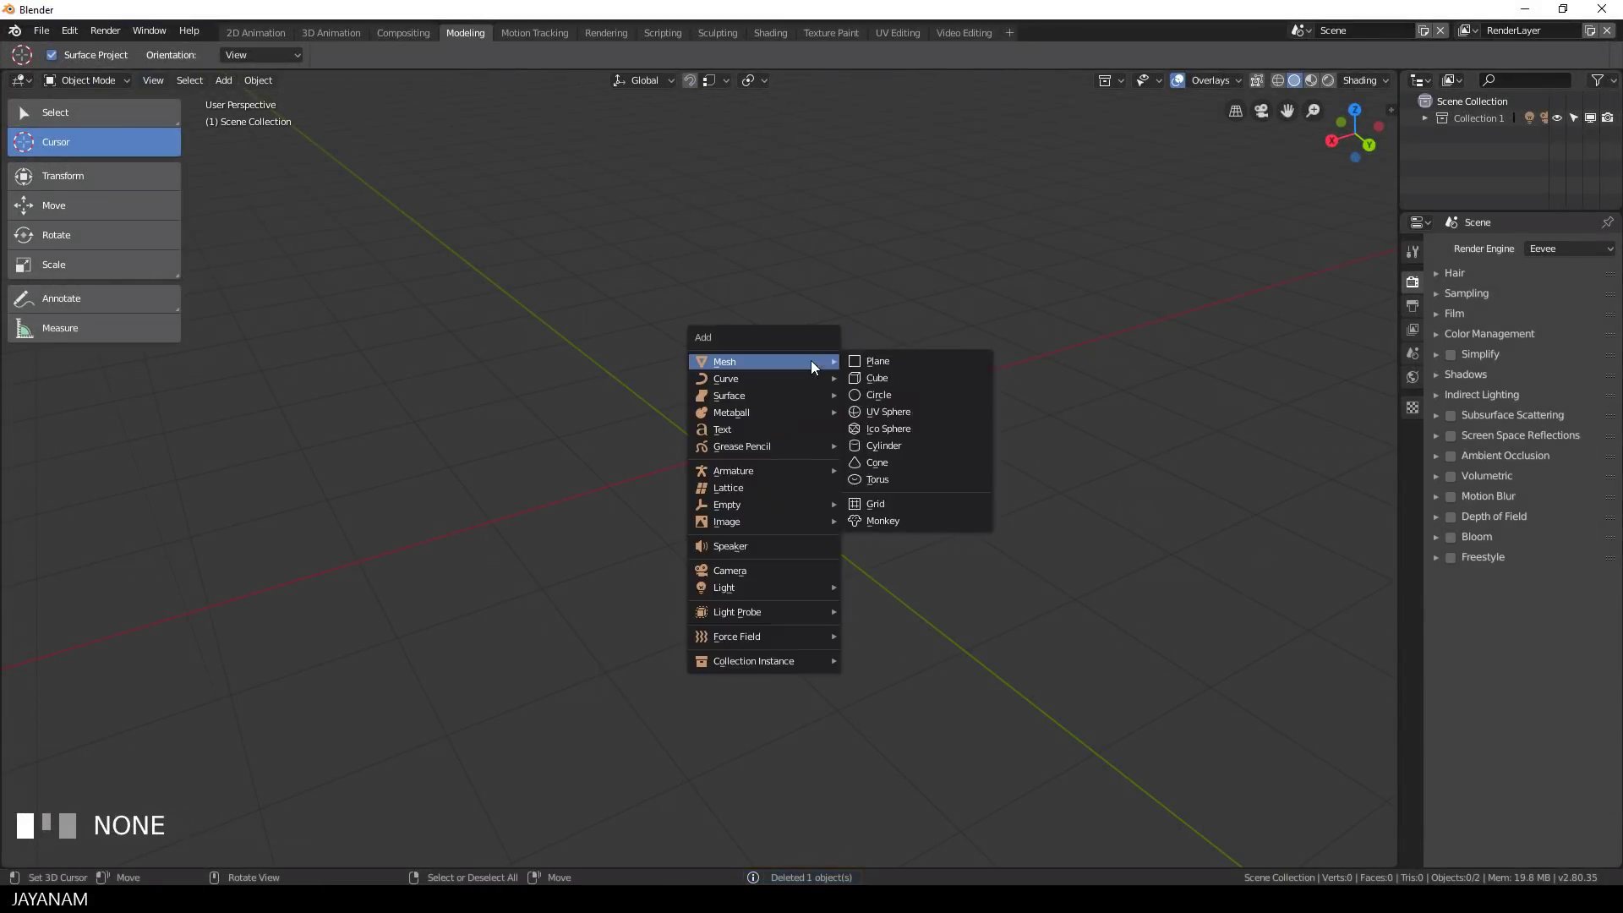
click(896, 375)
middle_drag(870, 431, 916, 453)
scroll(931, 413, down, 3)
scroll(800, 429, up, 4)
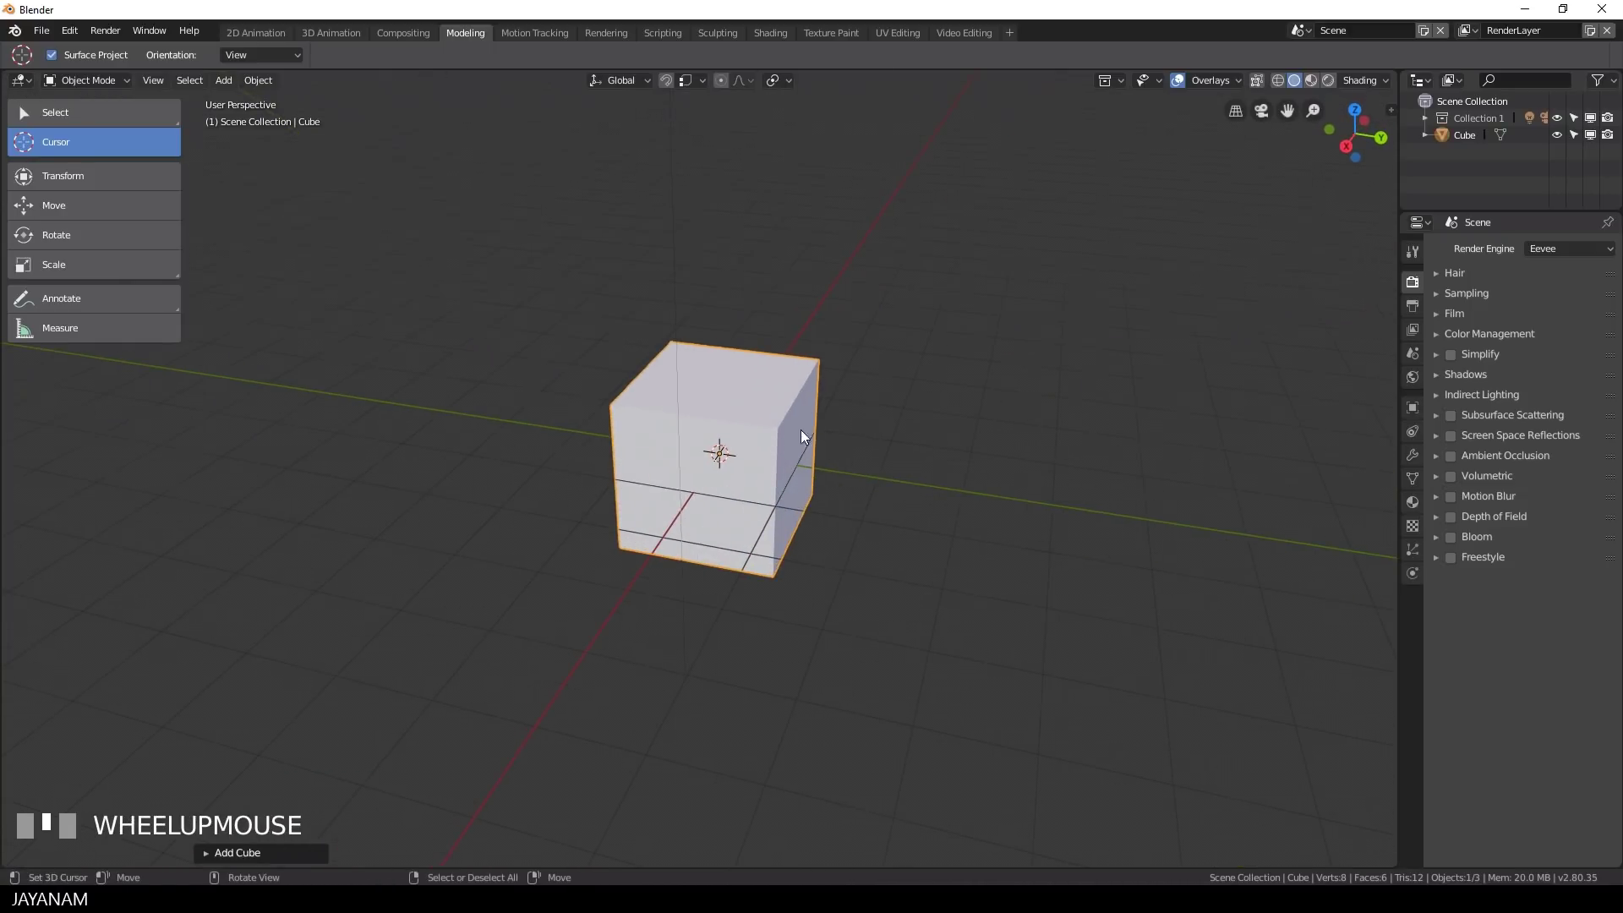
Move the new cube along the global Y axis to the negative side of the origin.
right_click(764, 396)
key(g)
key(y)
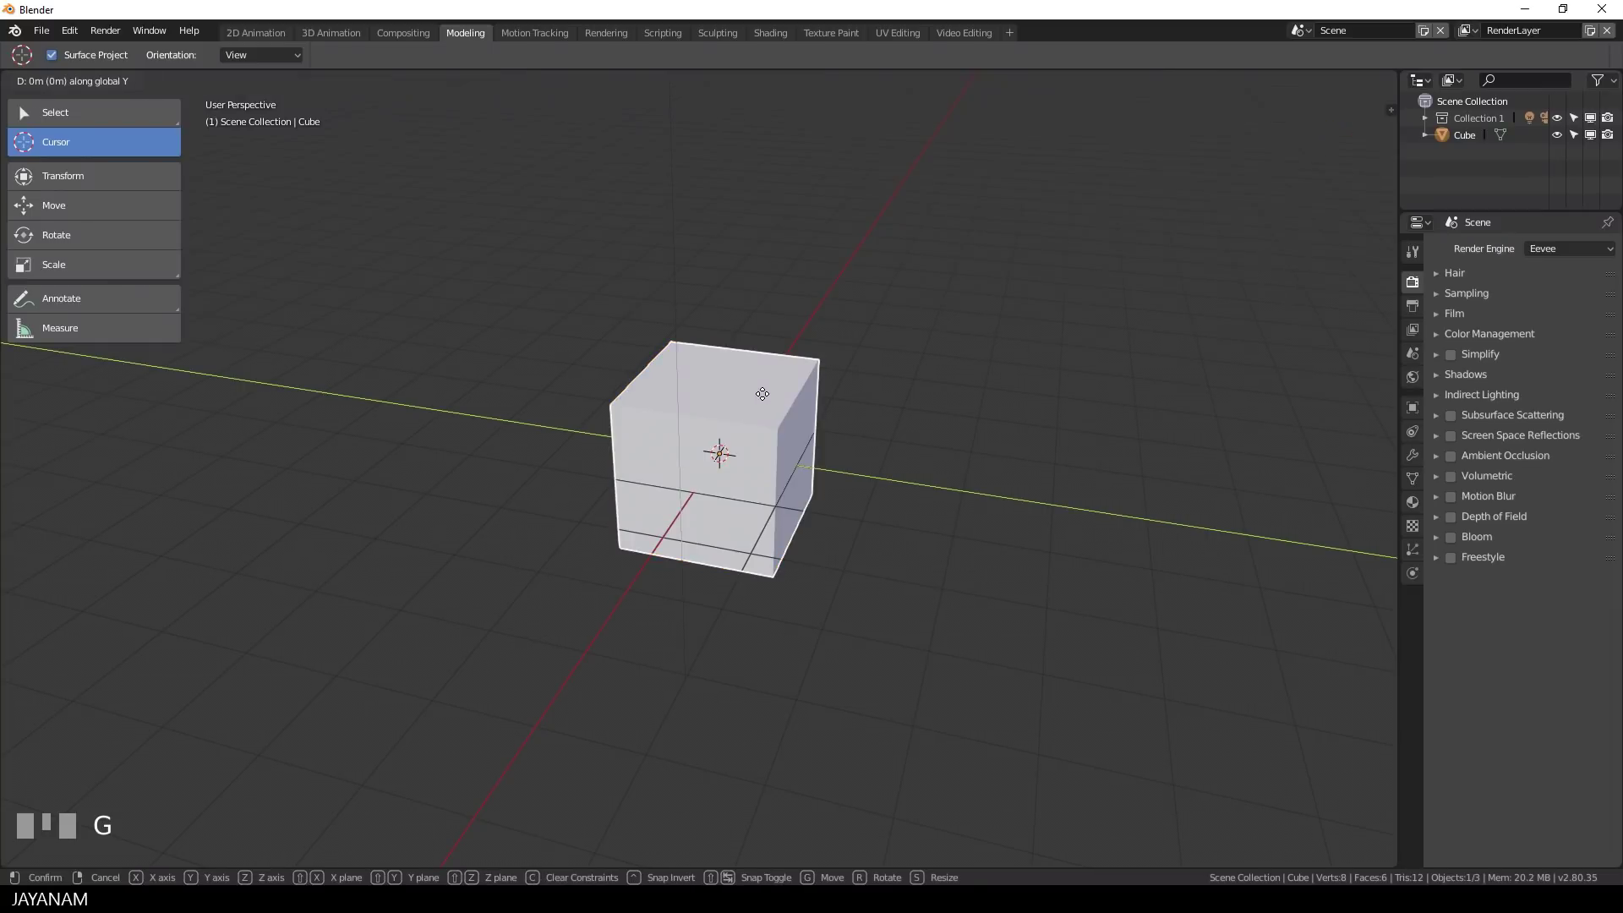
click(590, 391)
Duplicate the cube and leave the copy in the same place as the original.
middle_drag(662, 511, 740, 510)
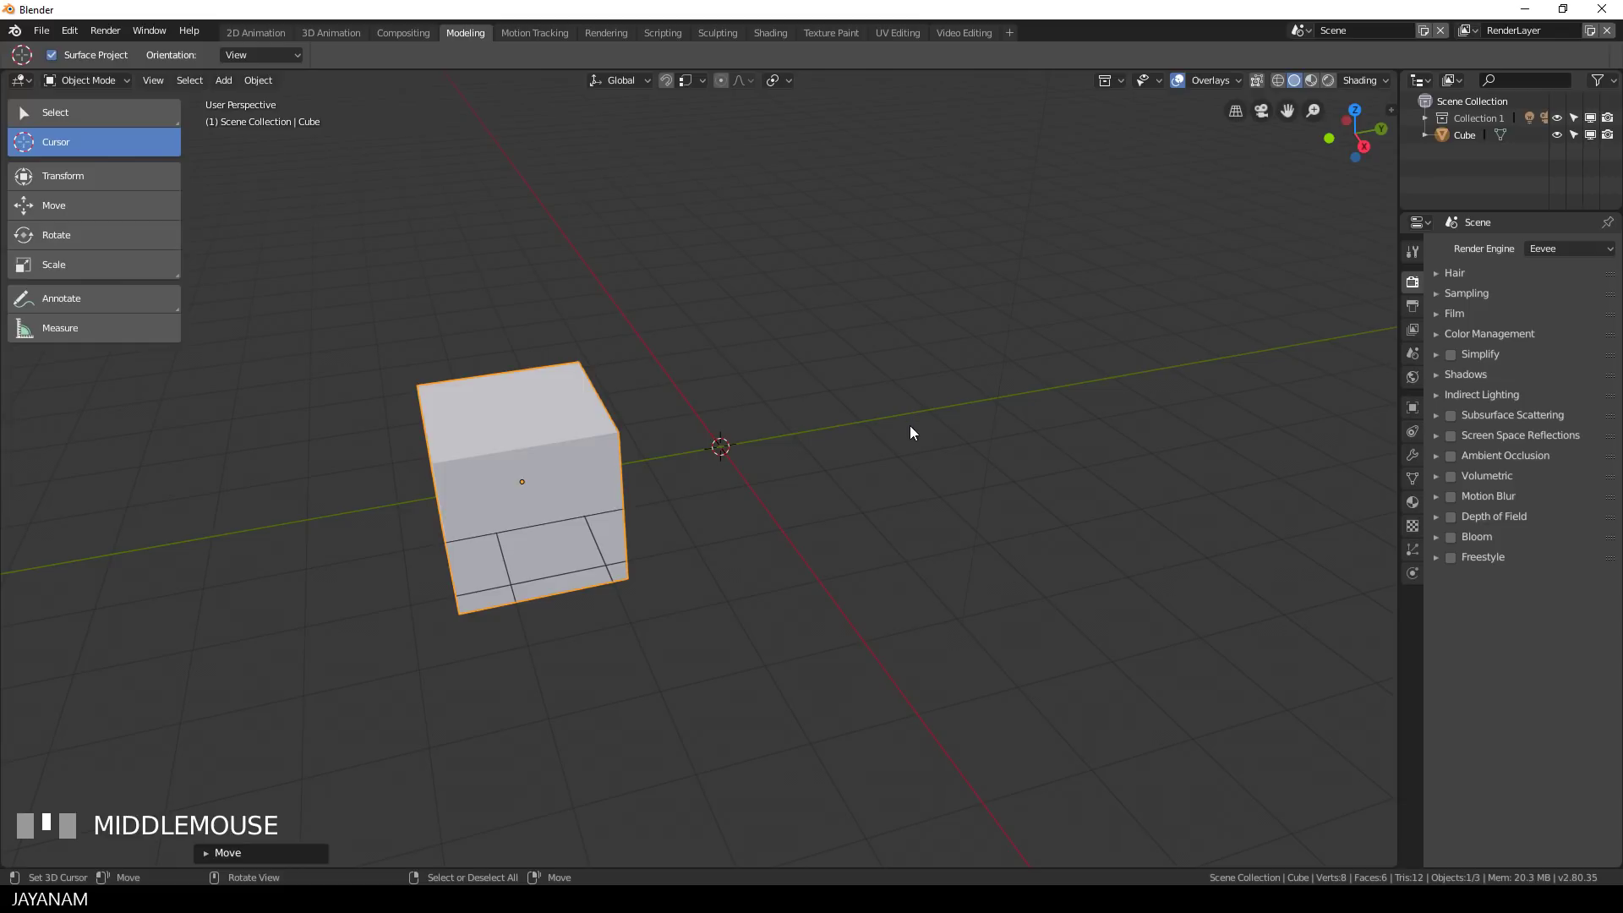
middle_drag(910, 424, 867, 442)
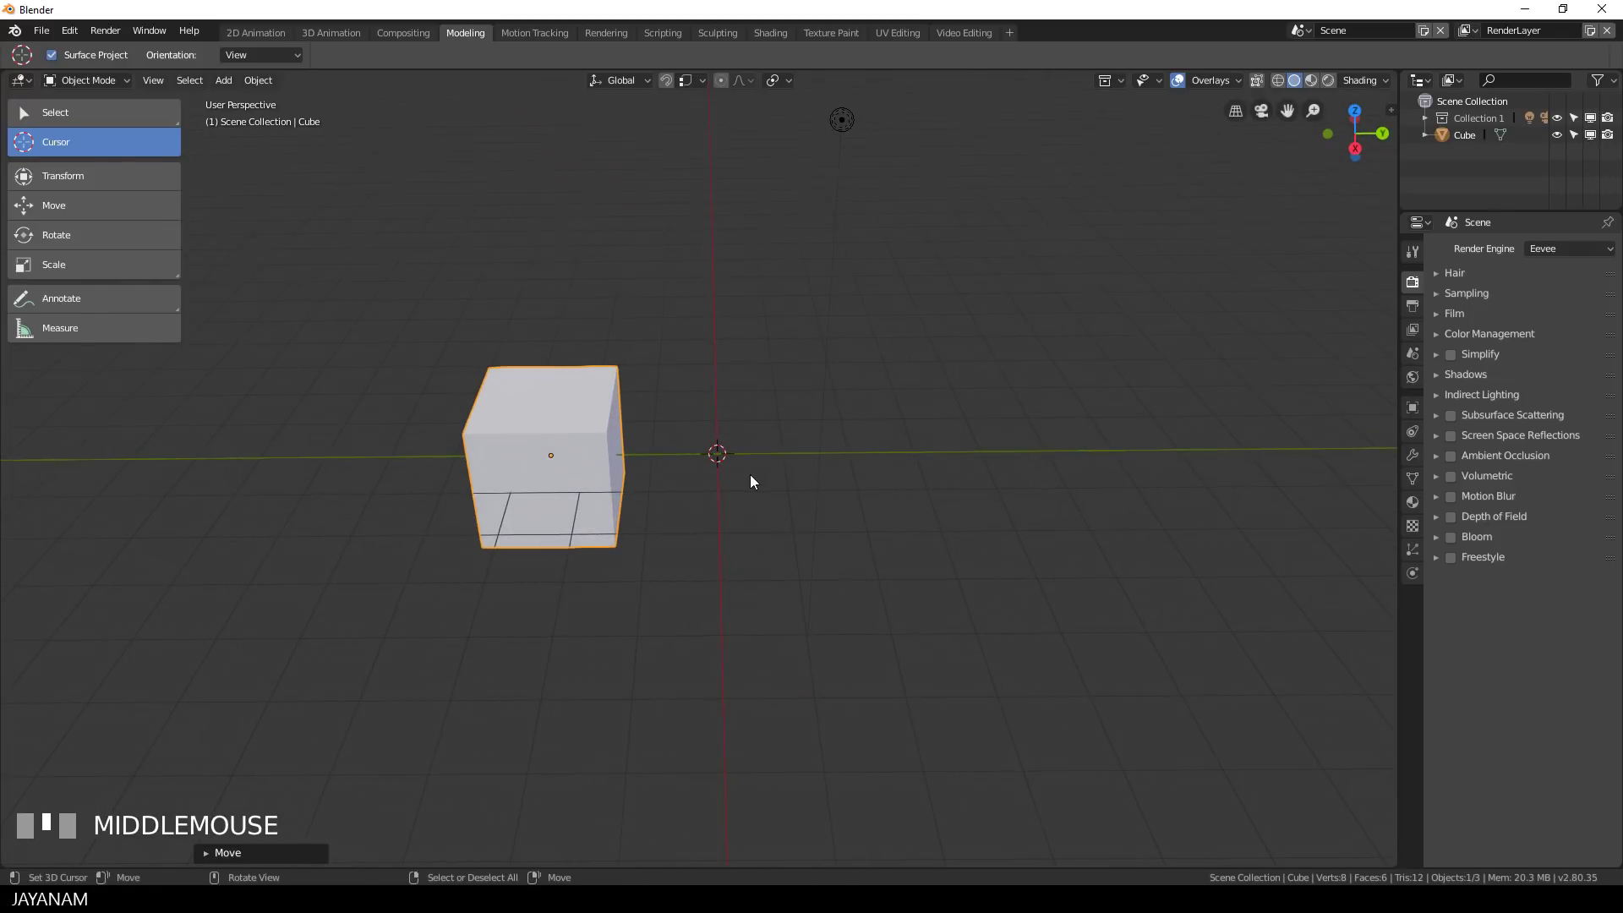
scroll(728, 473, up, 1)
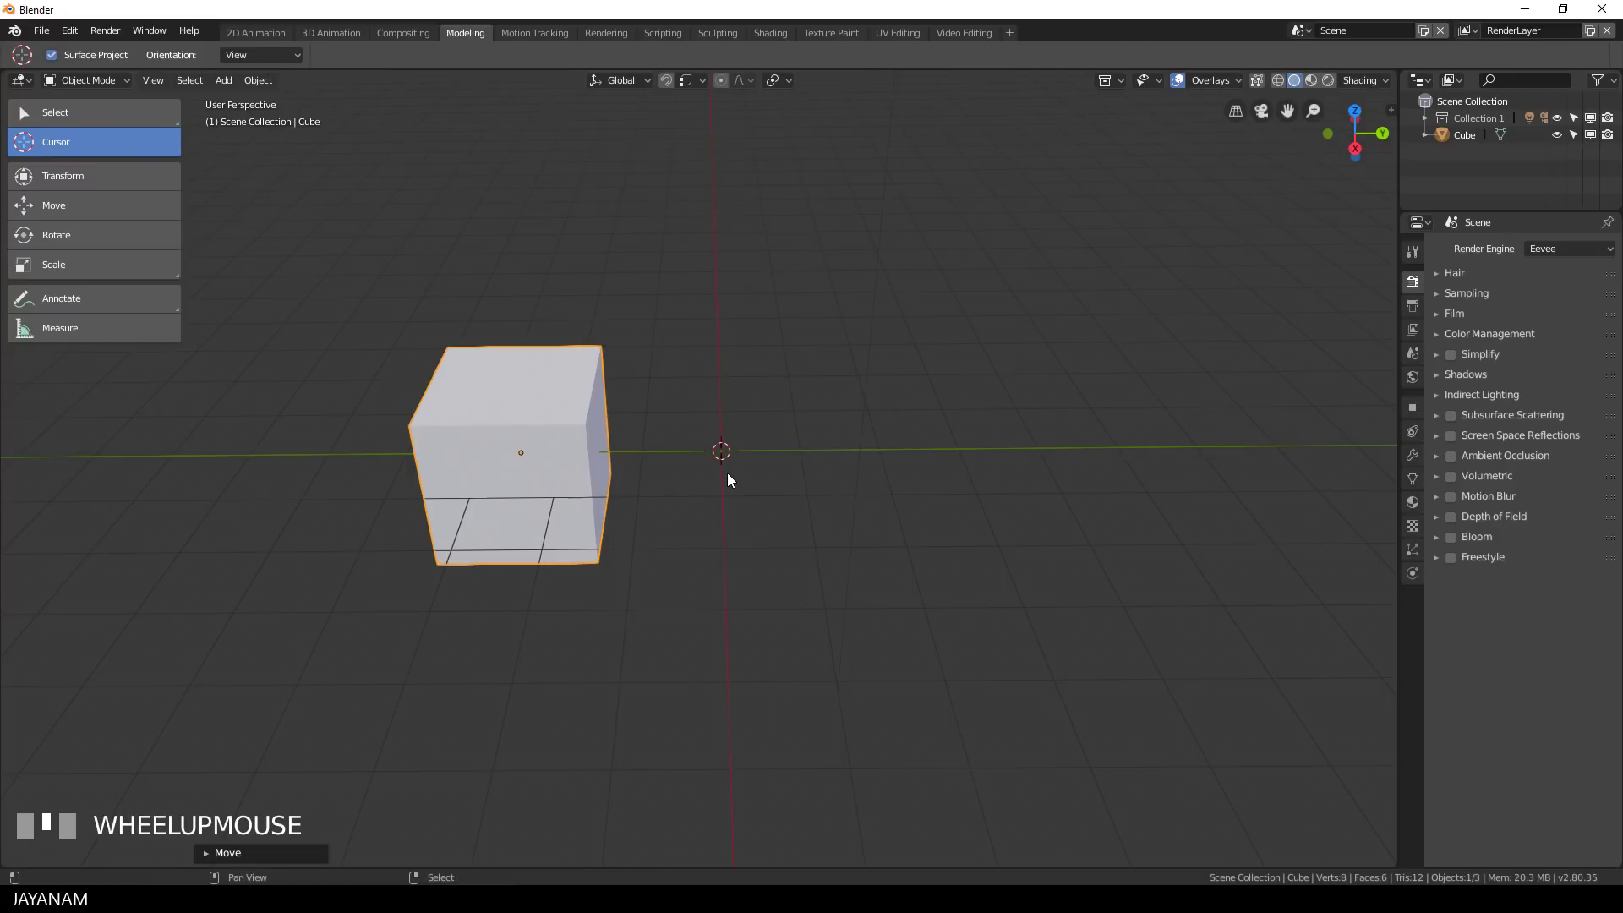
key(shift+d)
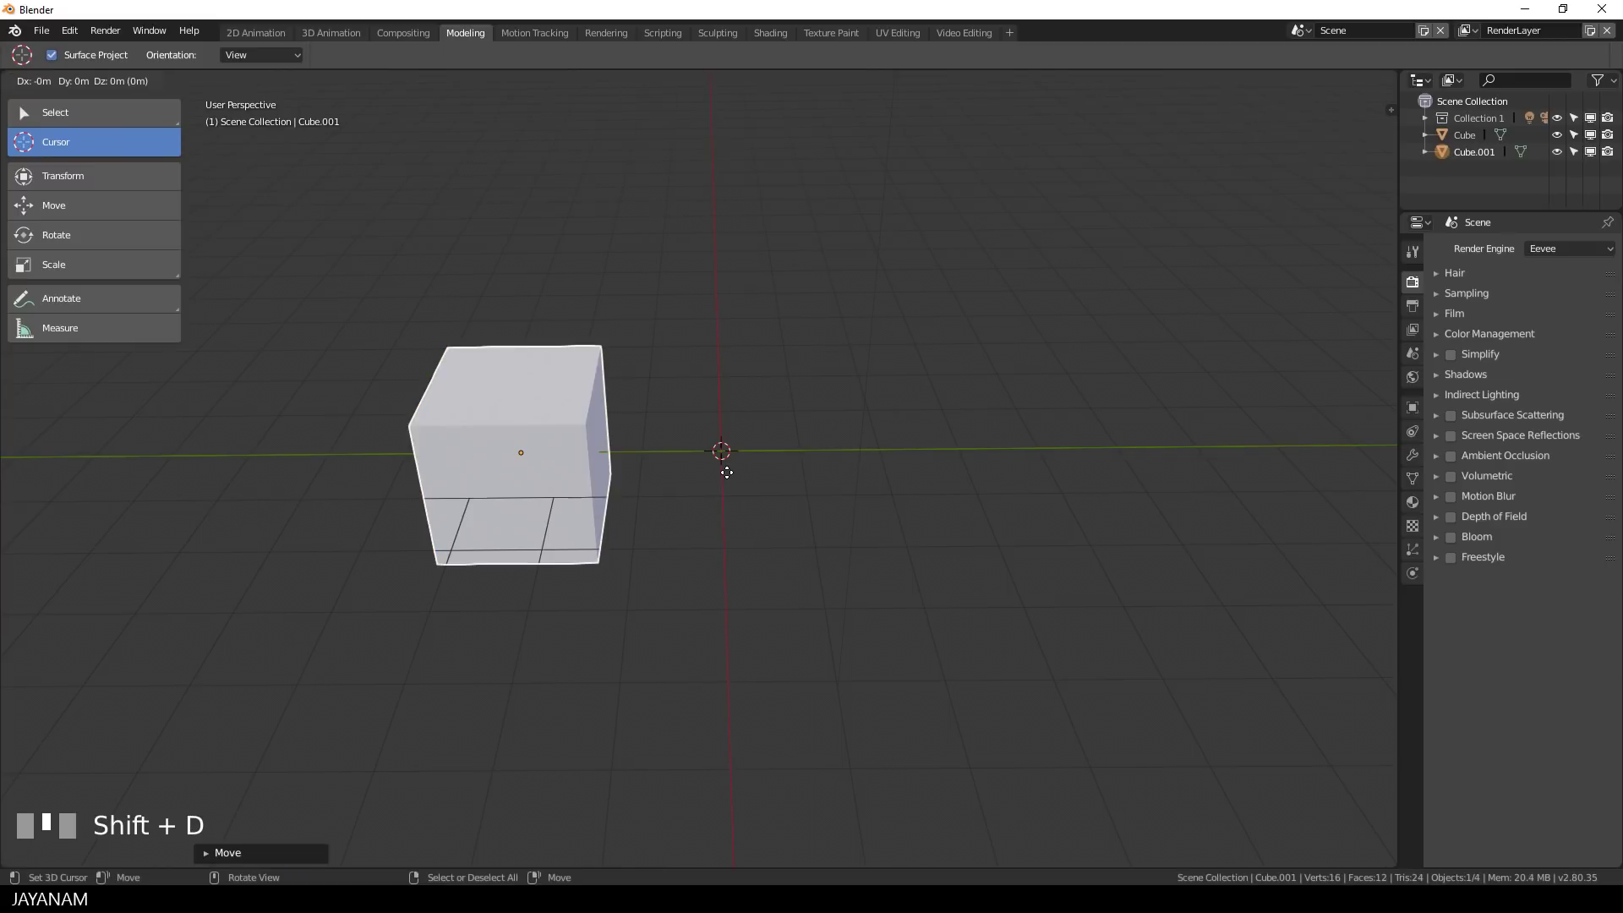
key(Return)
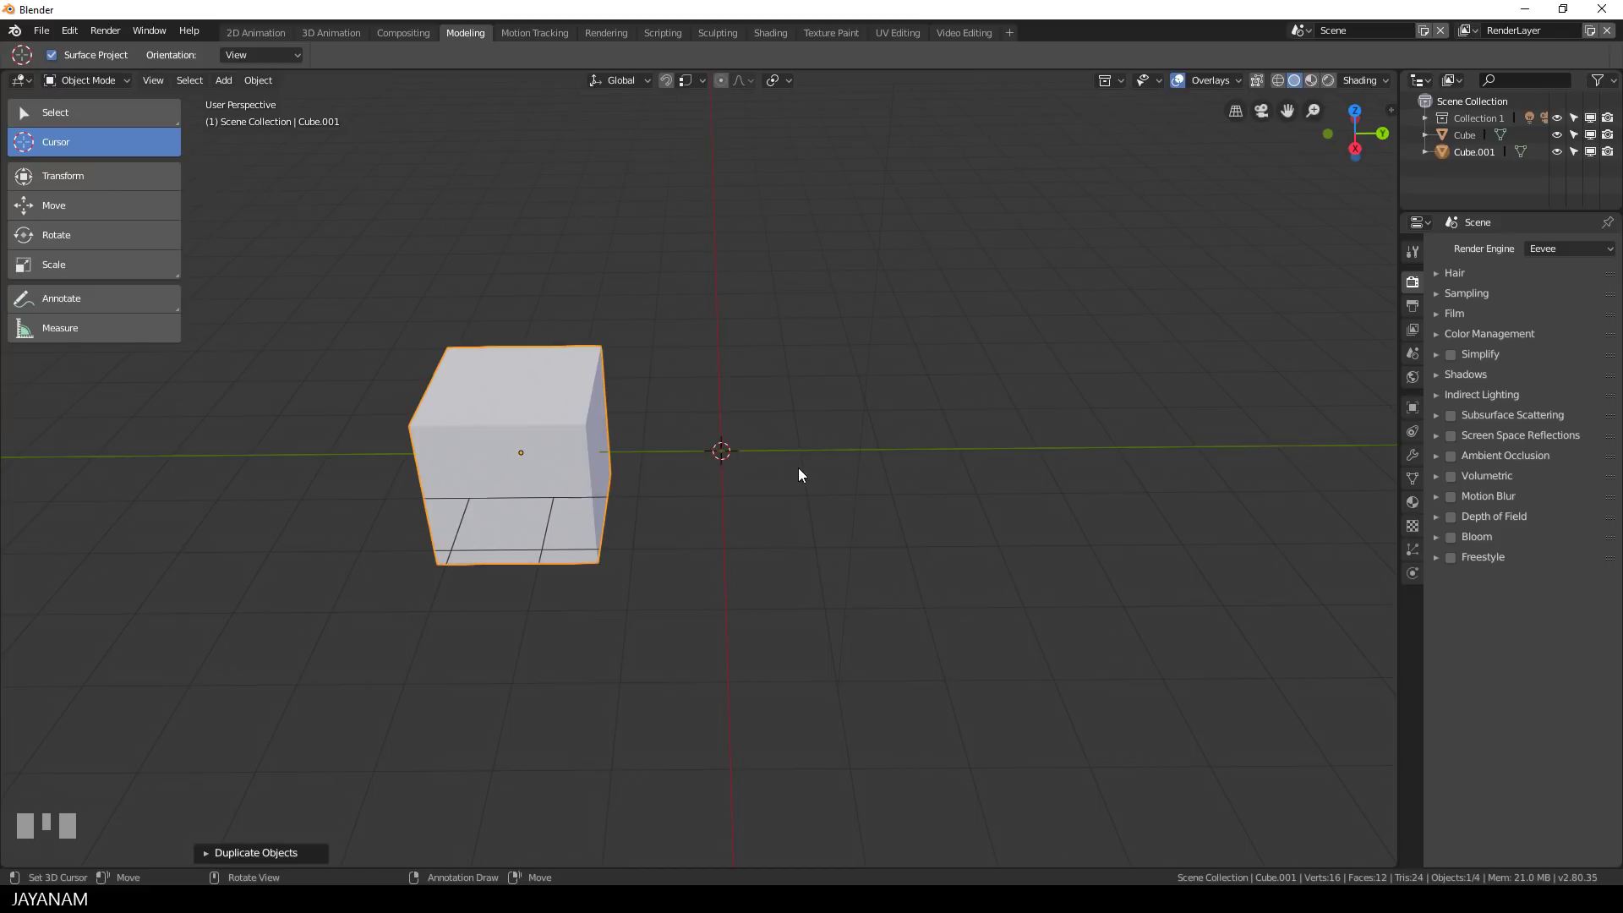
Set the pivot point to 3D Cursor and scale the duplicated cube by -1 along the global Y axis.
click(774, 81)
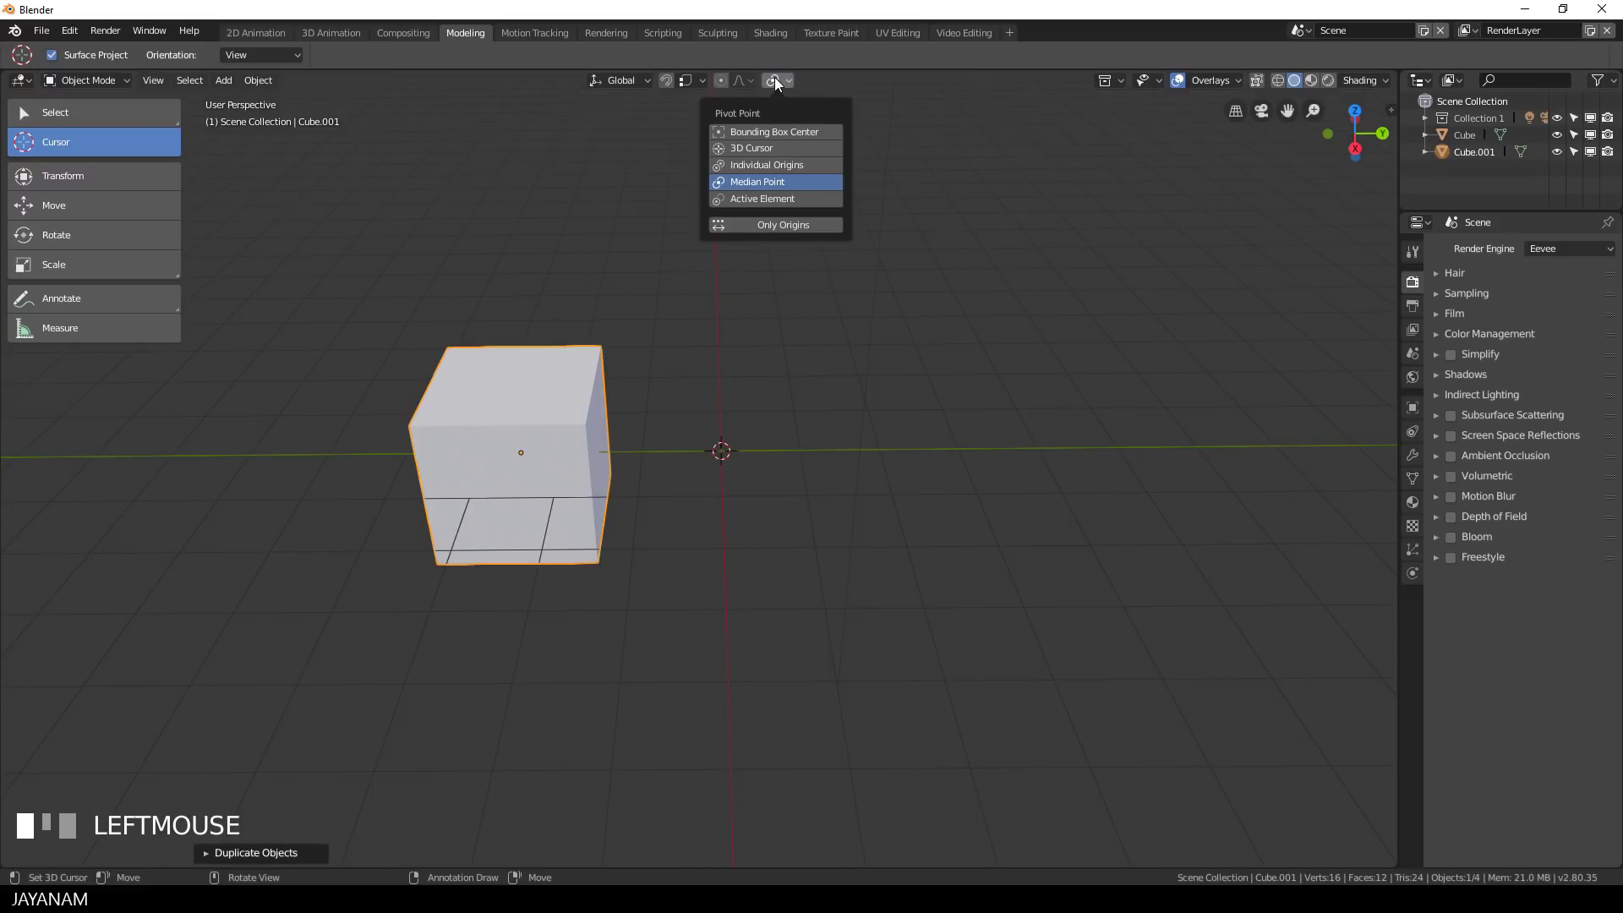
click(759, 148)
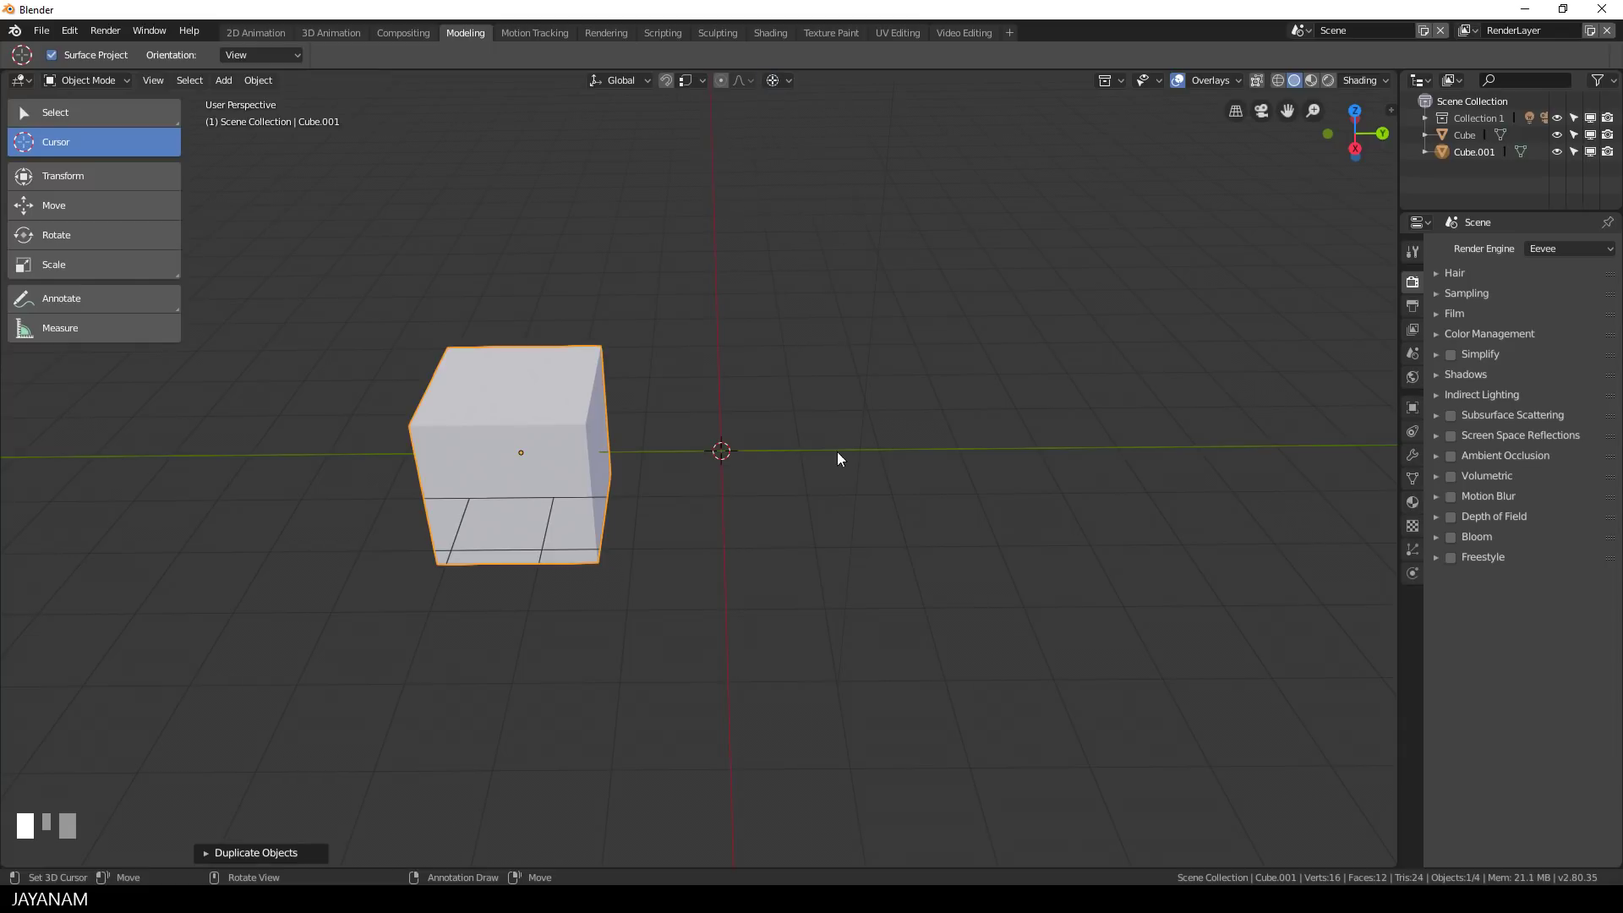
middle_drag(846, 429, 790, 433)
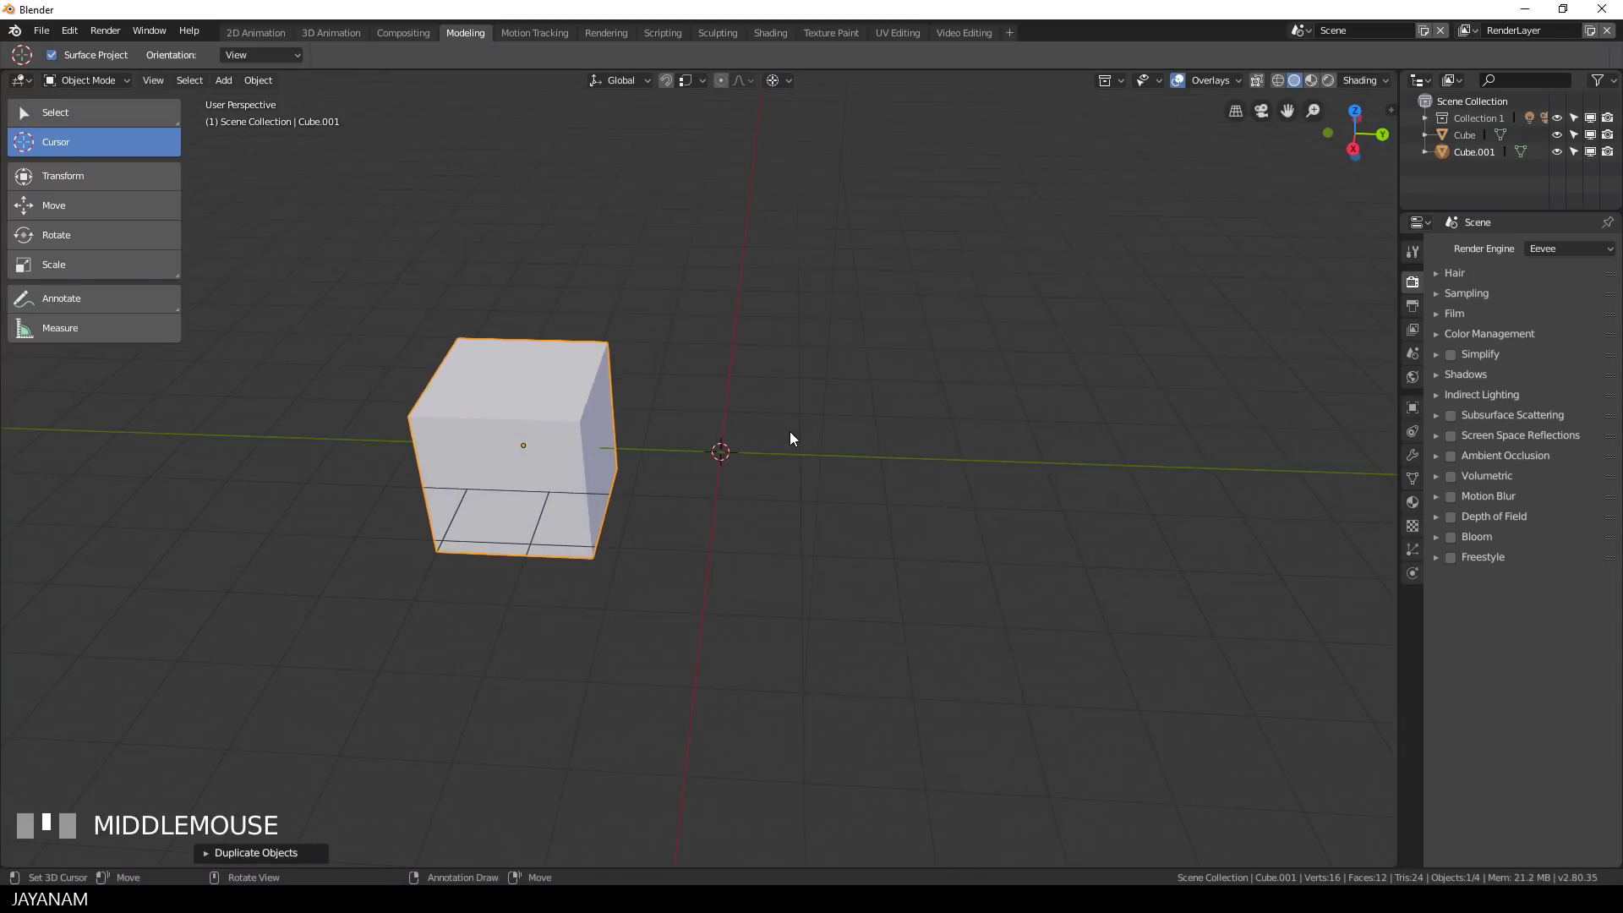
key(s)
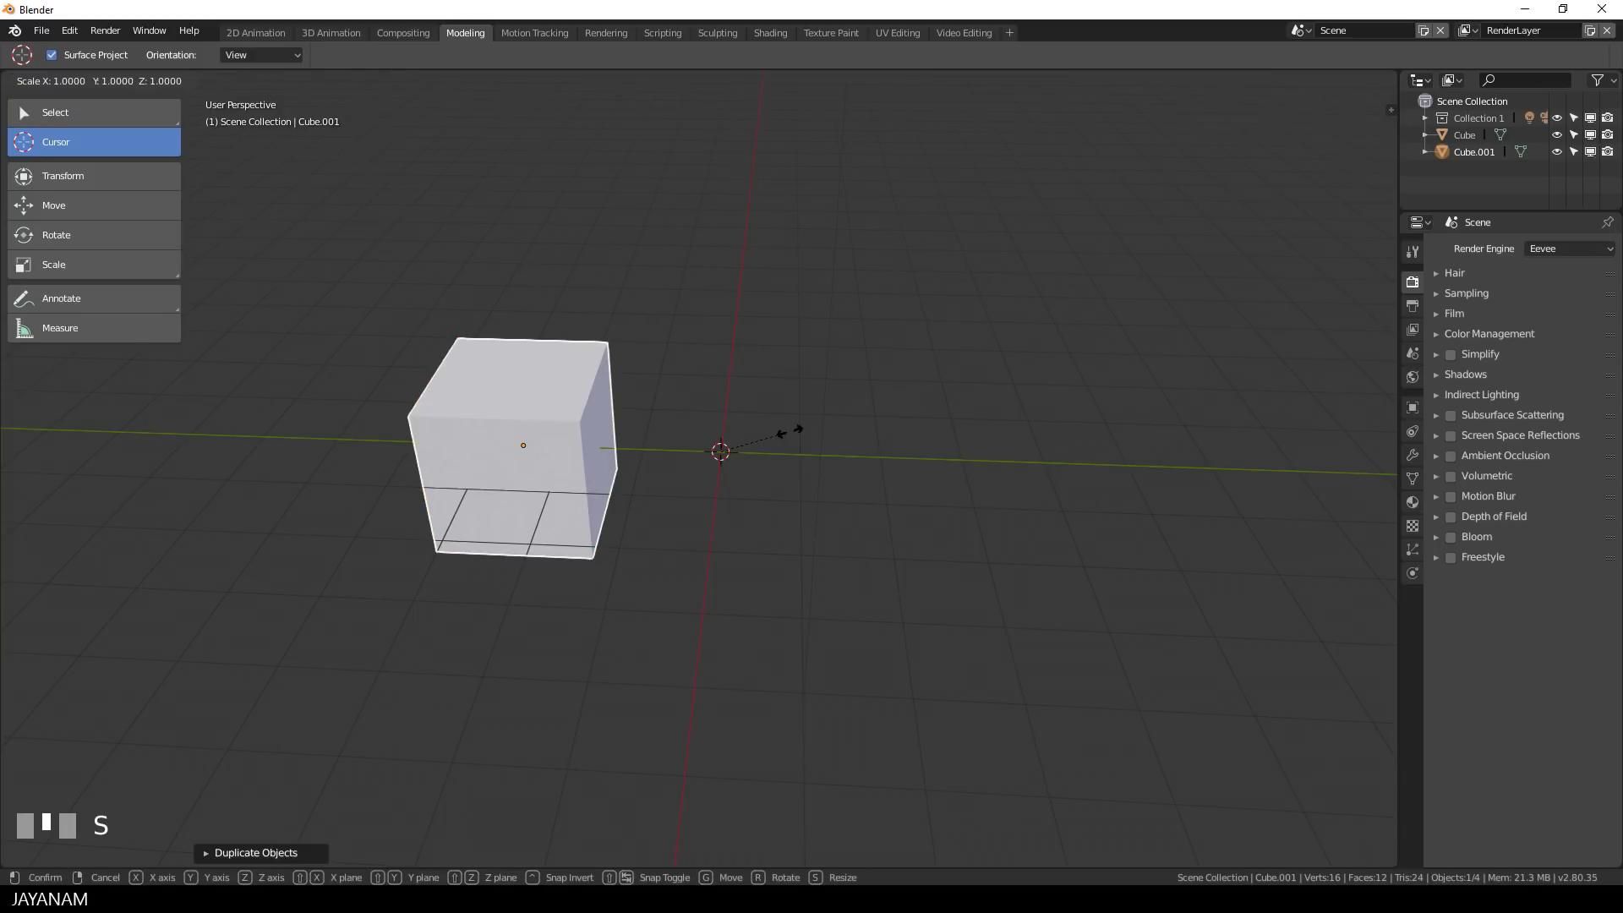
key(y)
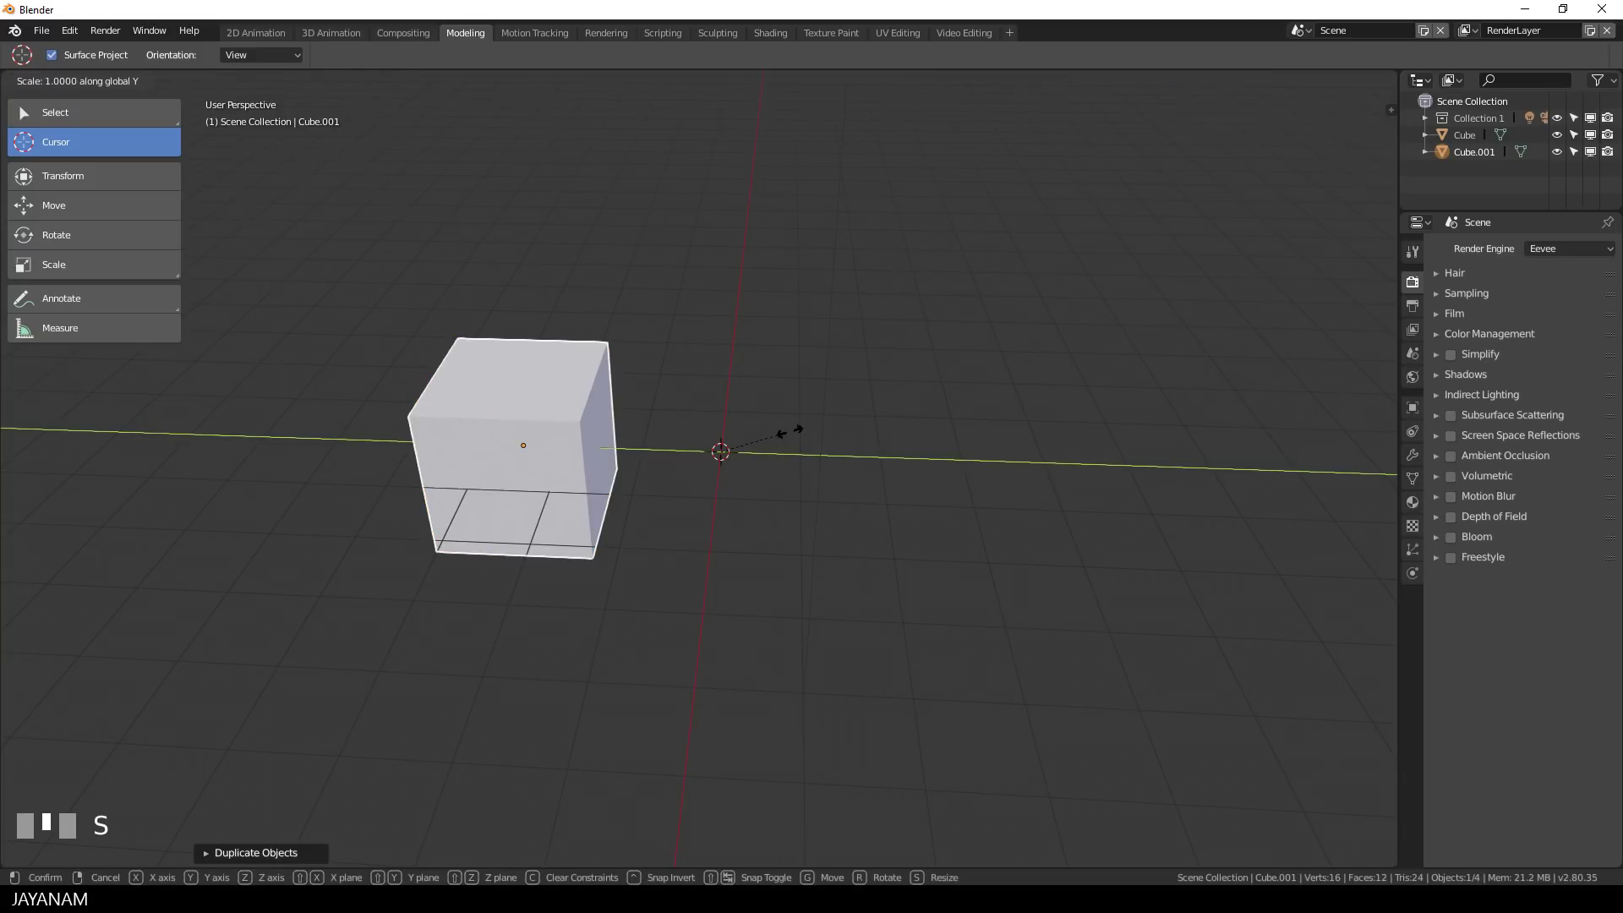
text(-1)
key(Return)
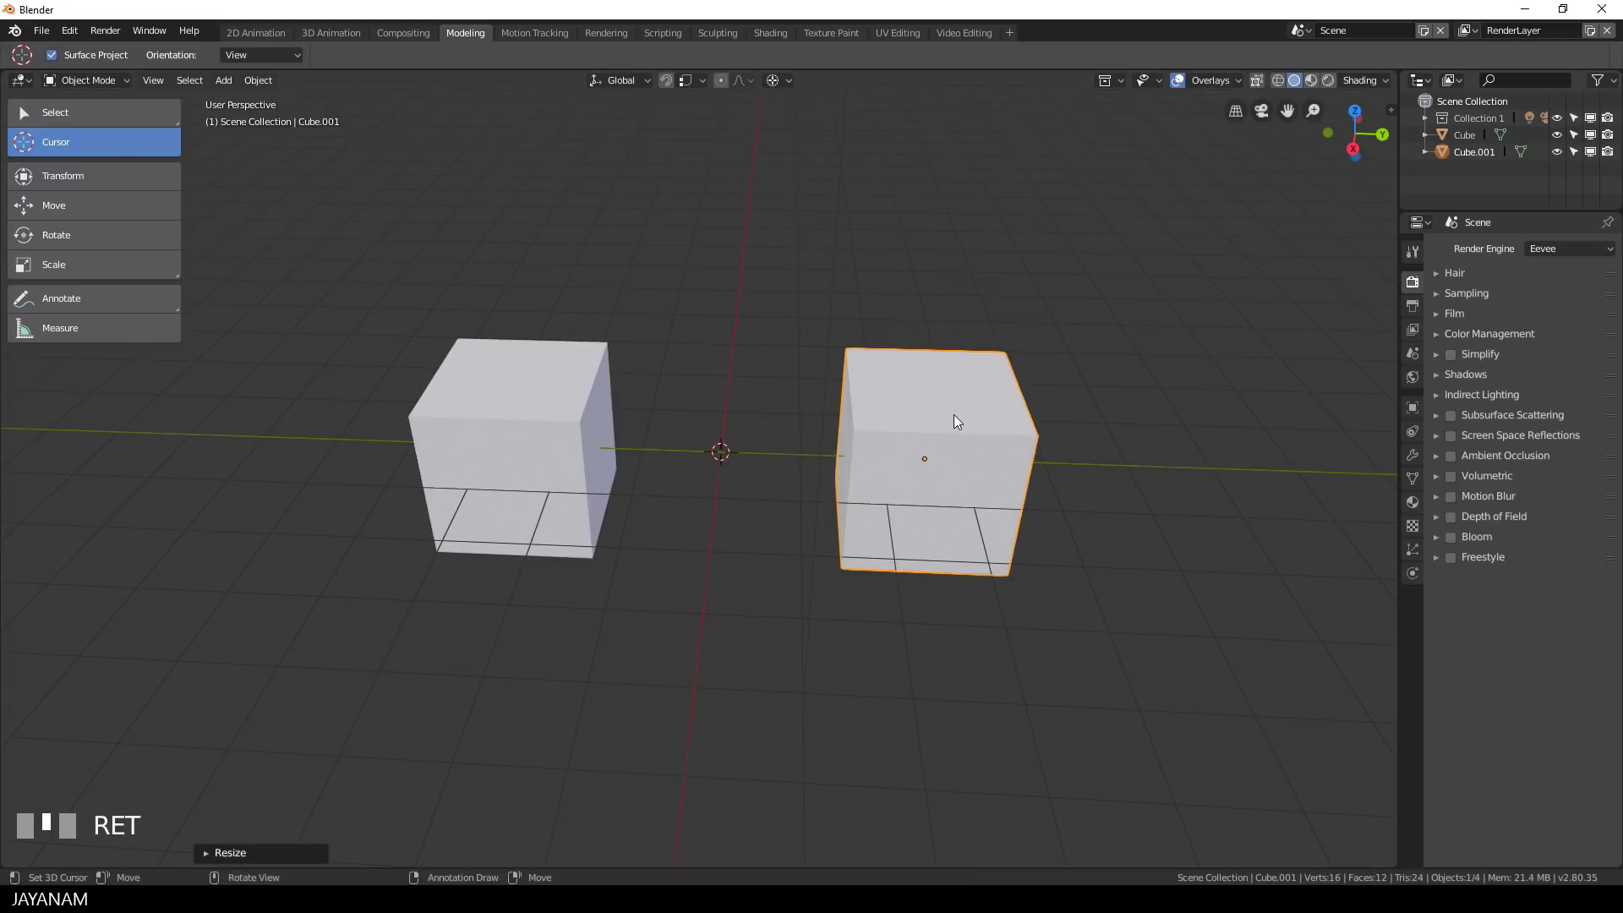
Delete the mirrored cube on the positive Y side of the origin.
middle_drag(954, 414, 577, 424)
right_click(547, 405)
right_click(908, 455)
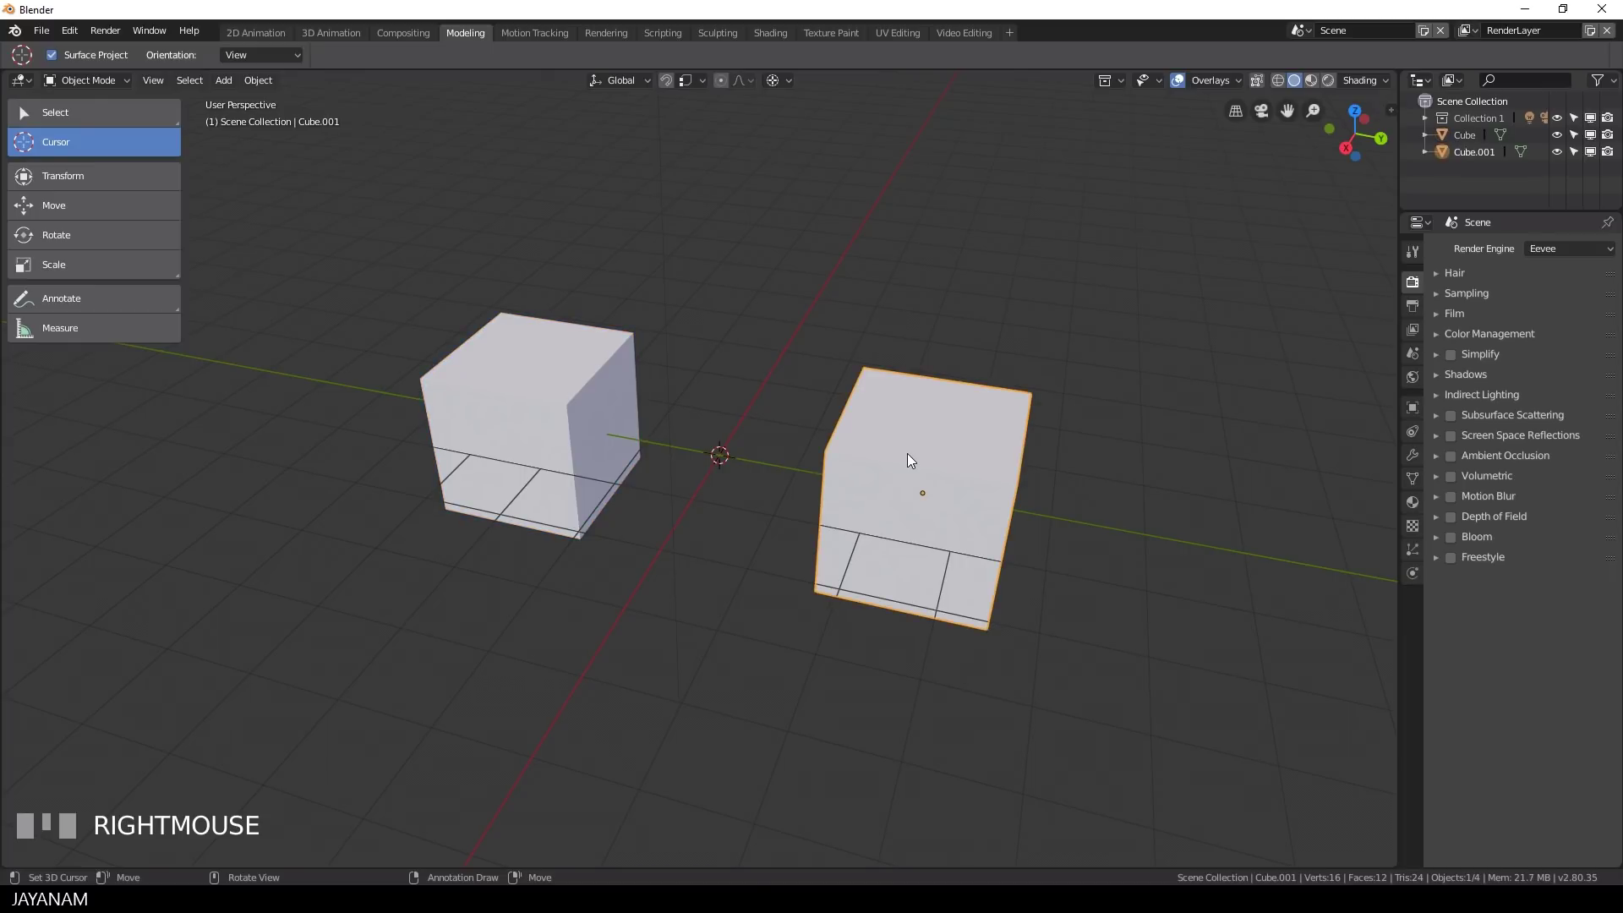
key(Delete)
Duplicate the remaining cube in place and mirror the copy along global Y with the Mirror operator.
right_click(566, 389)
key(shift+d)
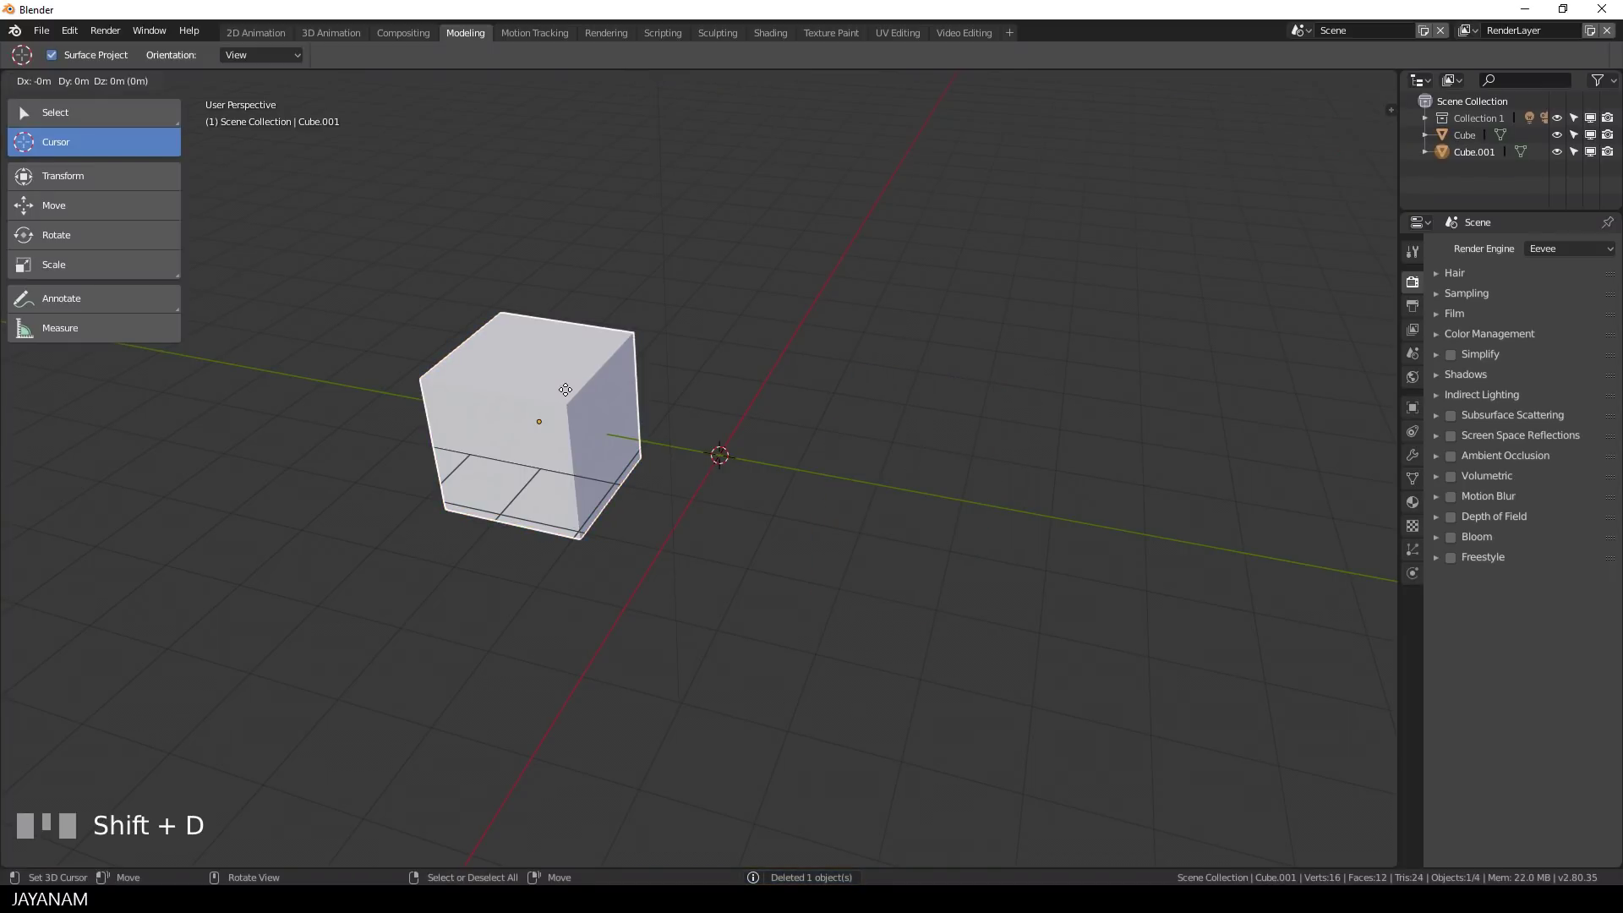
key(Return)
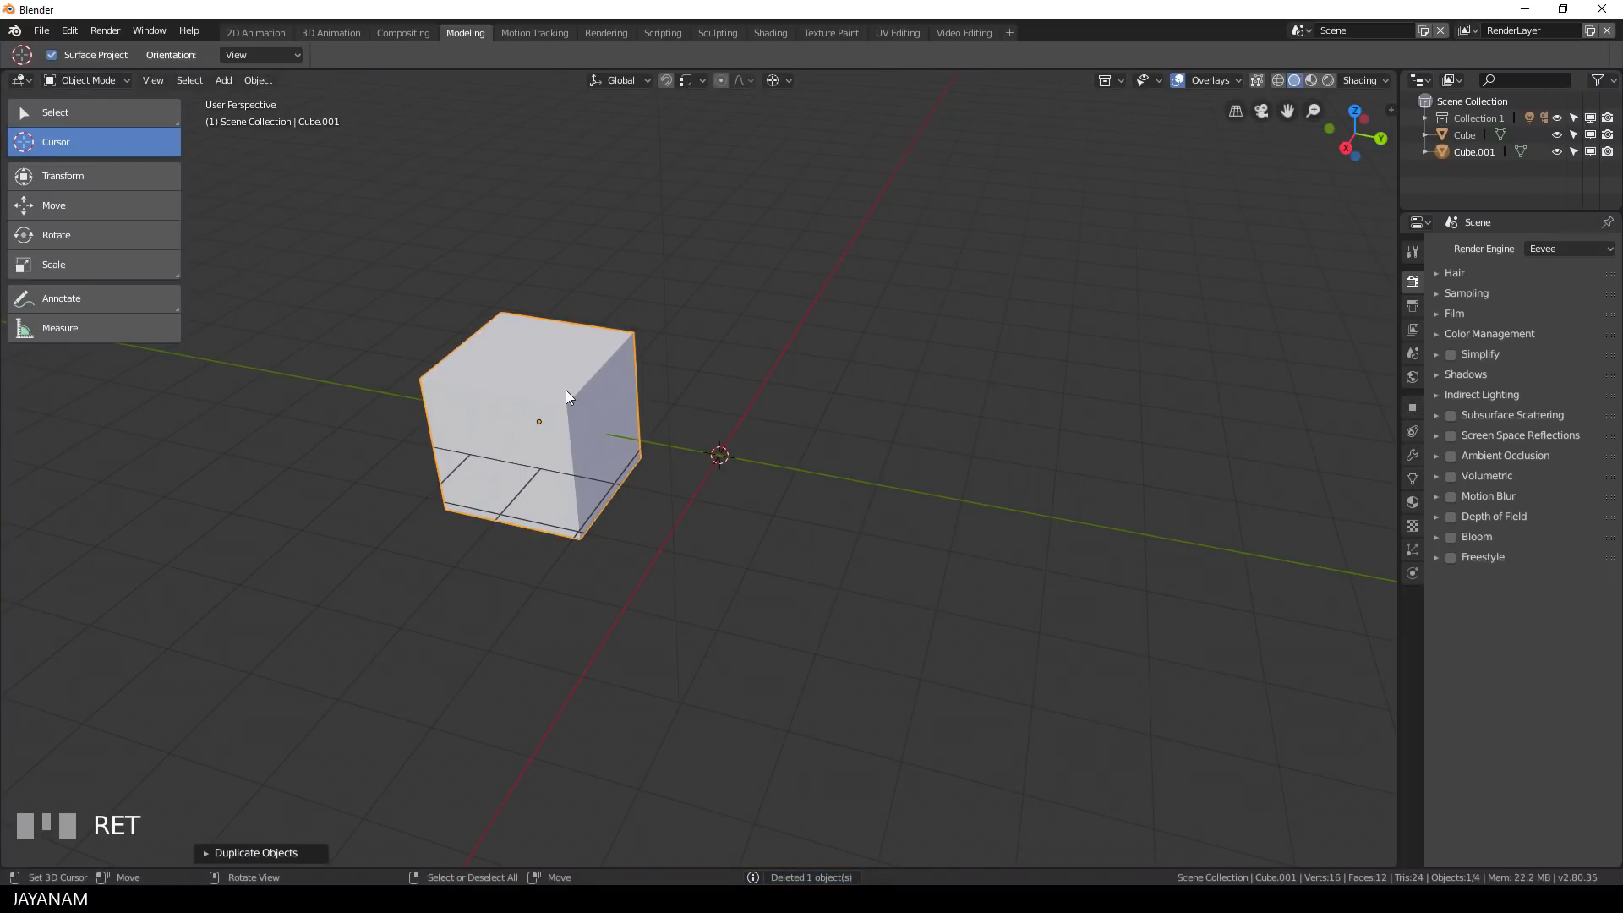
key(F3)
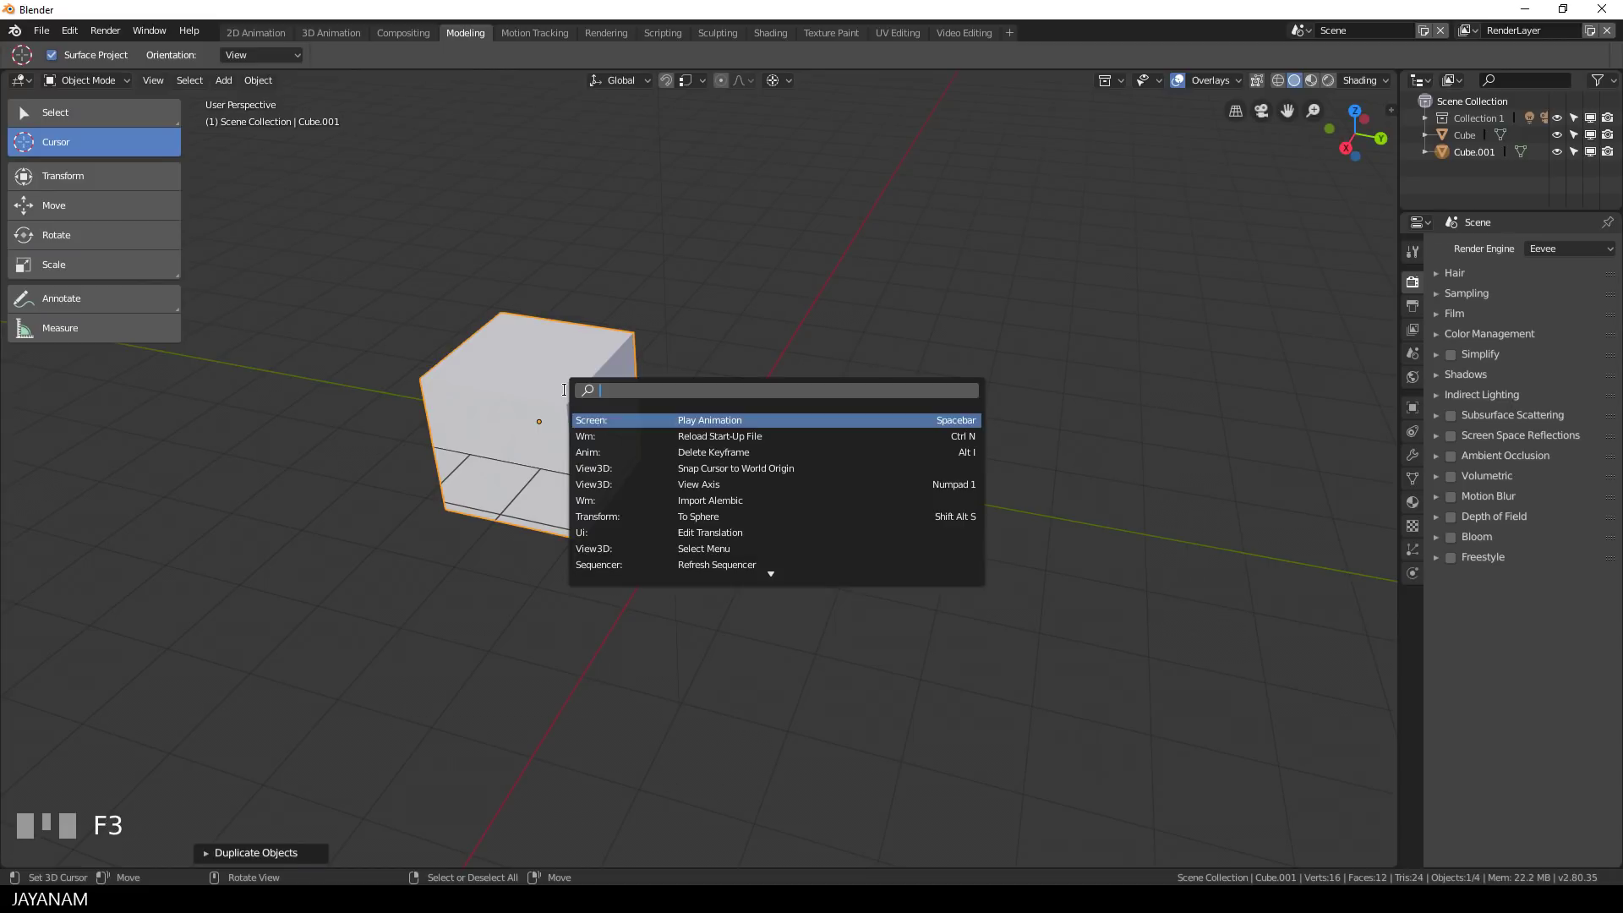
text(mirr)
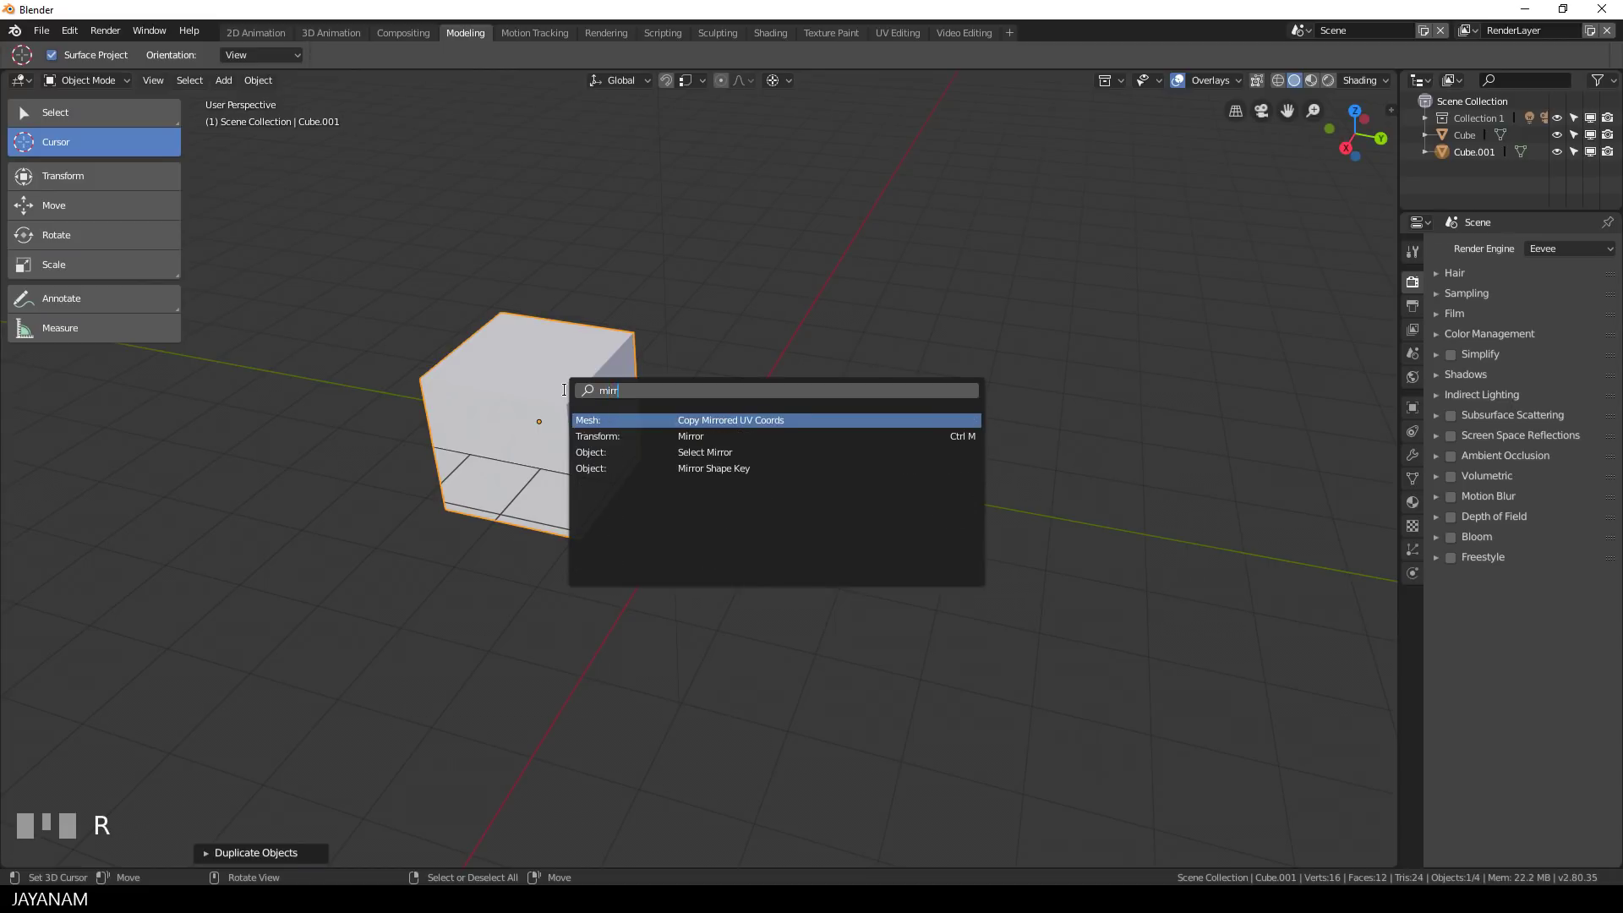
click(714, 437)
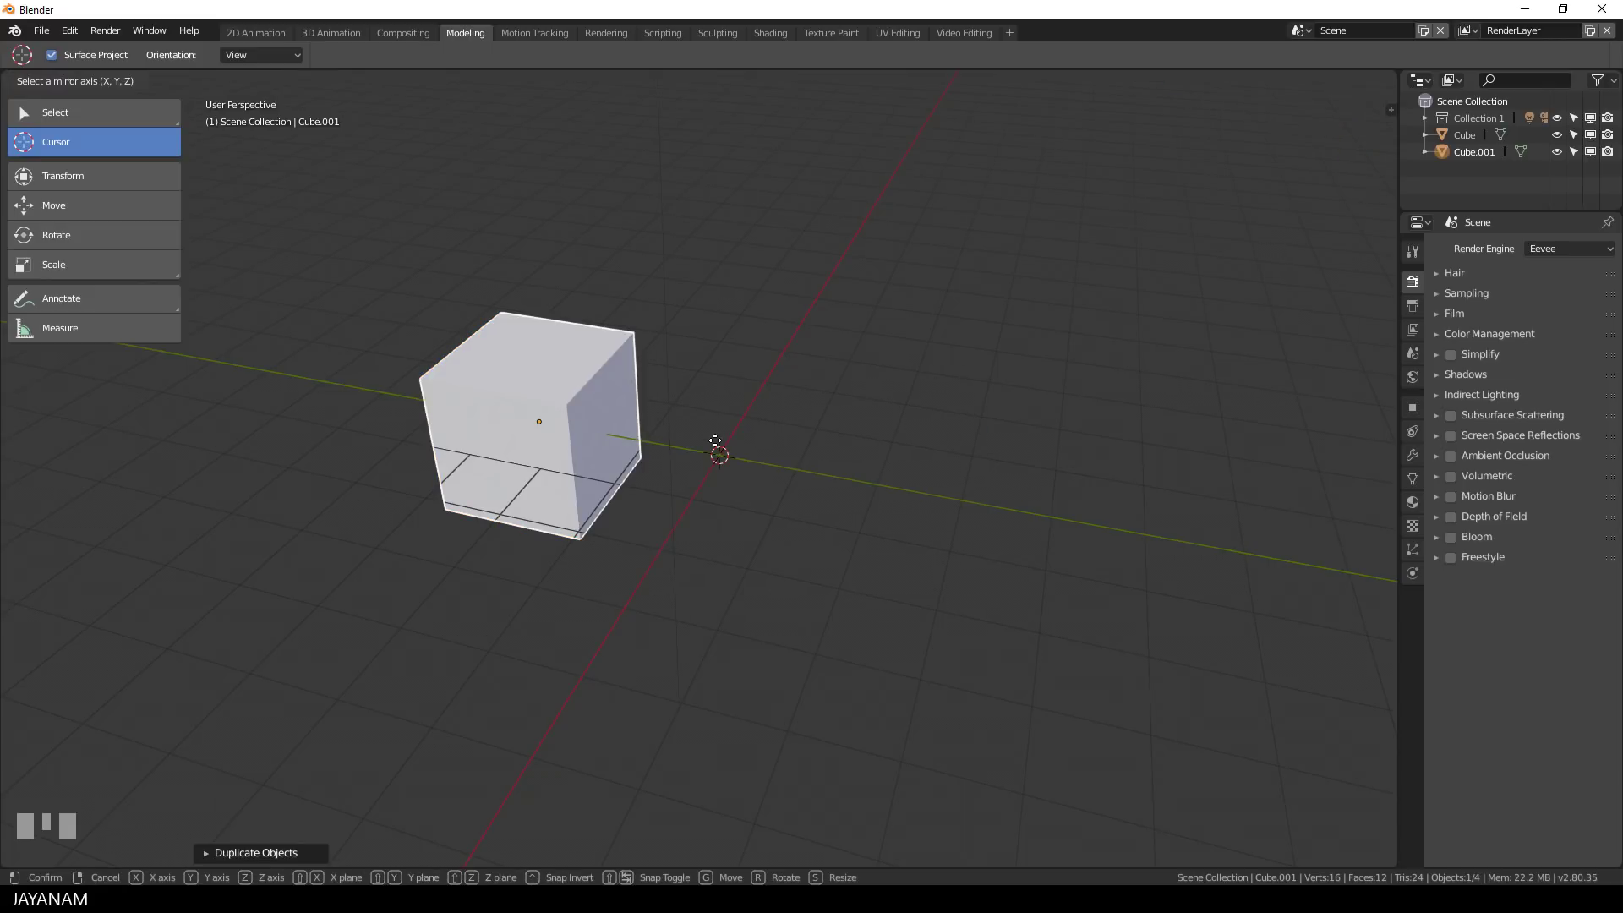
key(y)
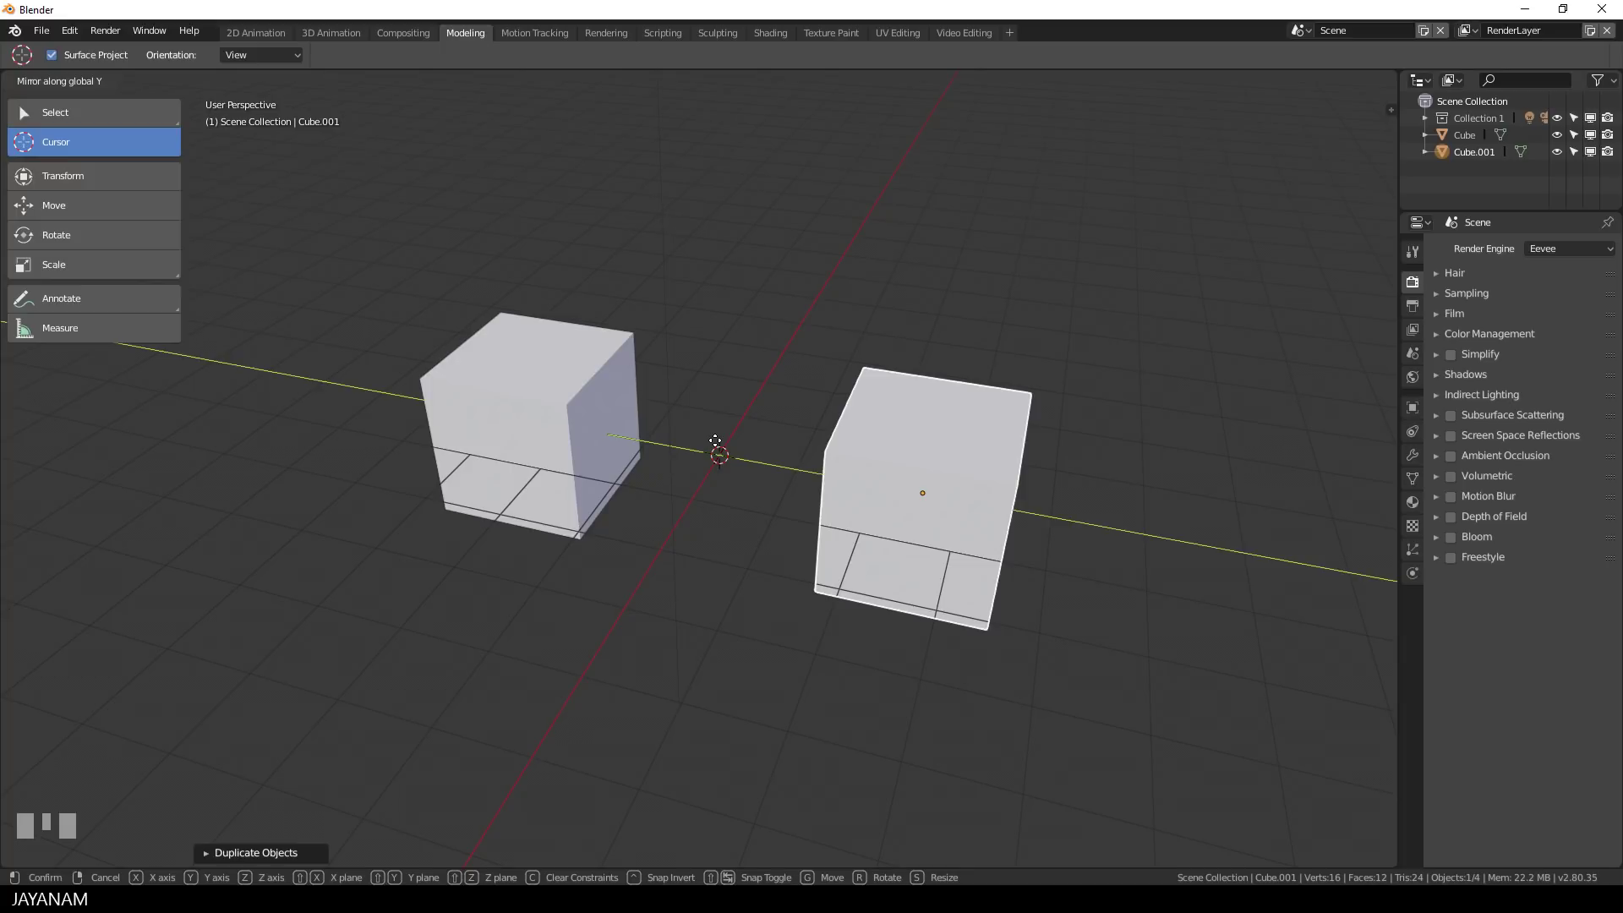
key(Return)
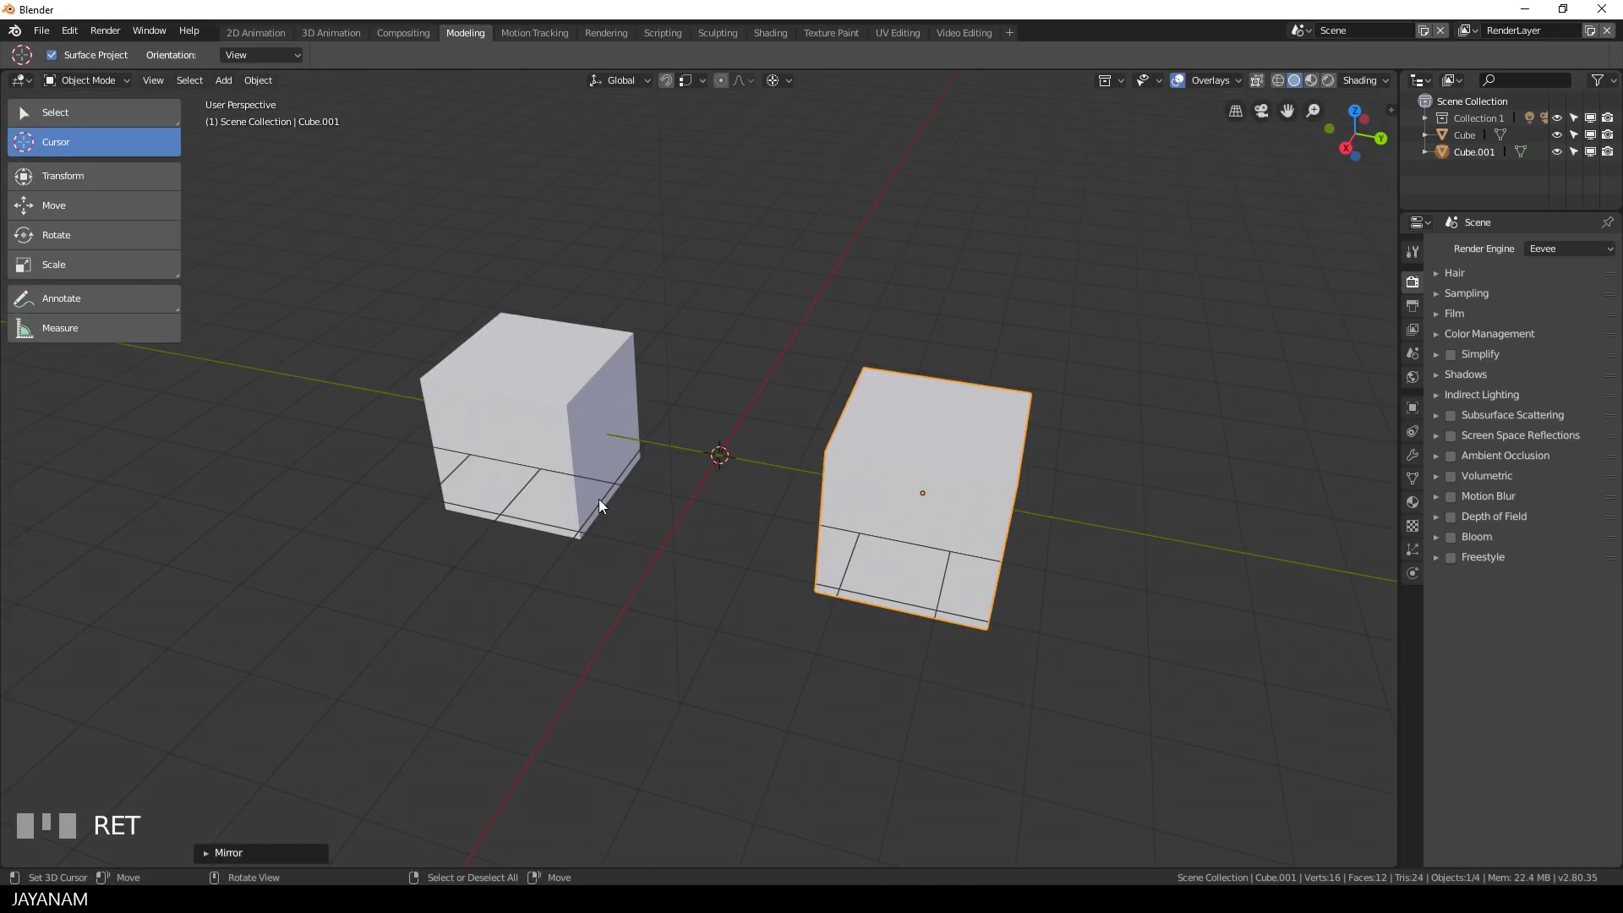
Join the original cube into the mirrored cube, keeping the mirrored cube as the active object.
middle_drag(598, 499, 695, 505)
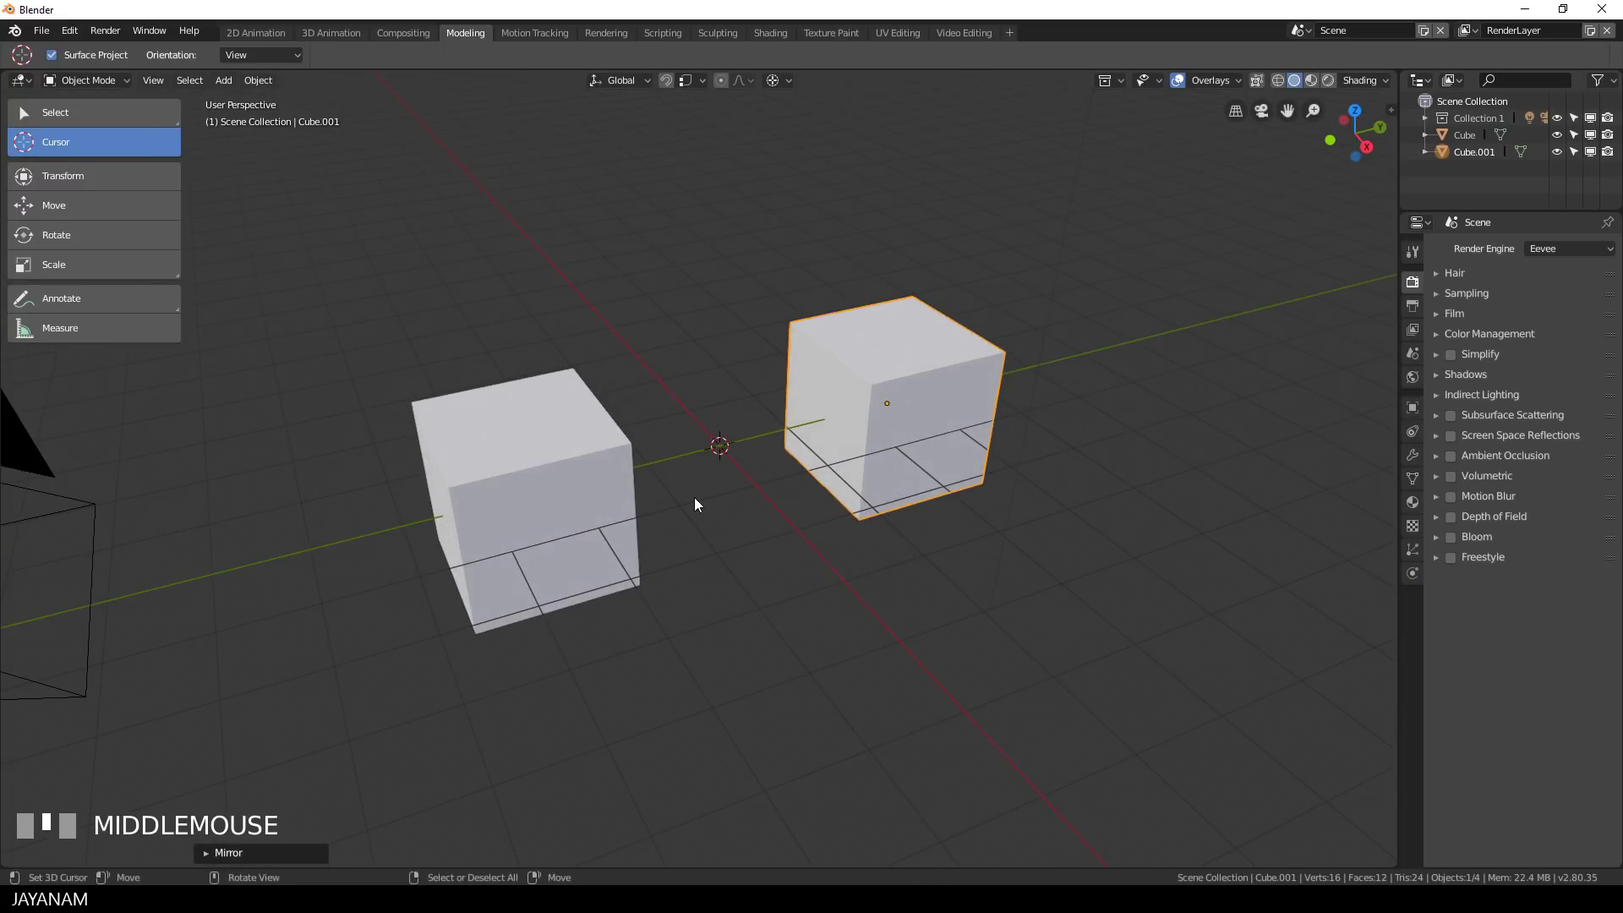
right_click(557, 448)
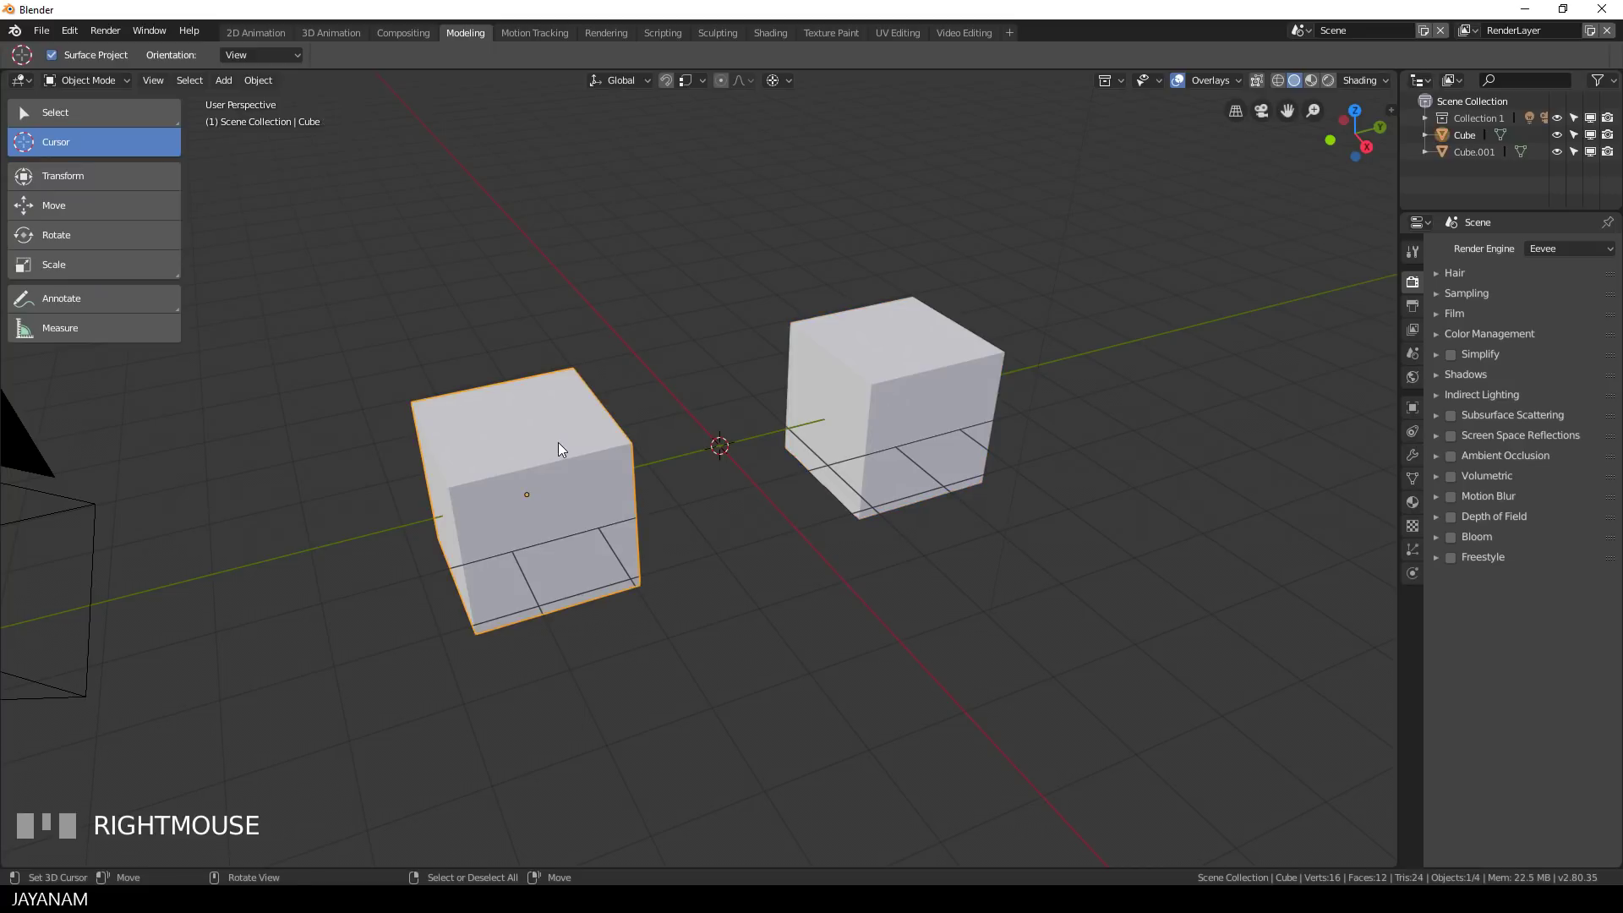
shift+right_click(909, 372)
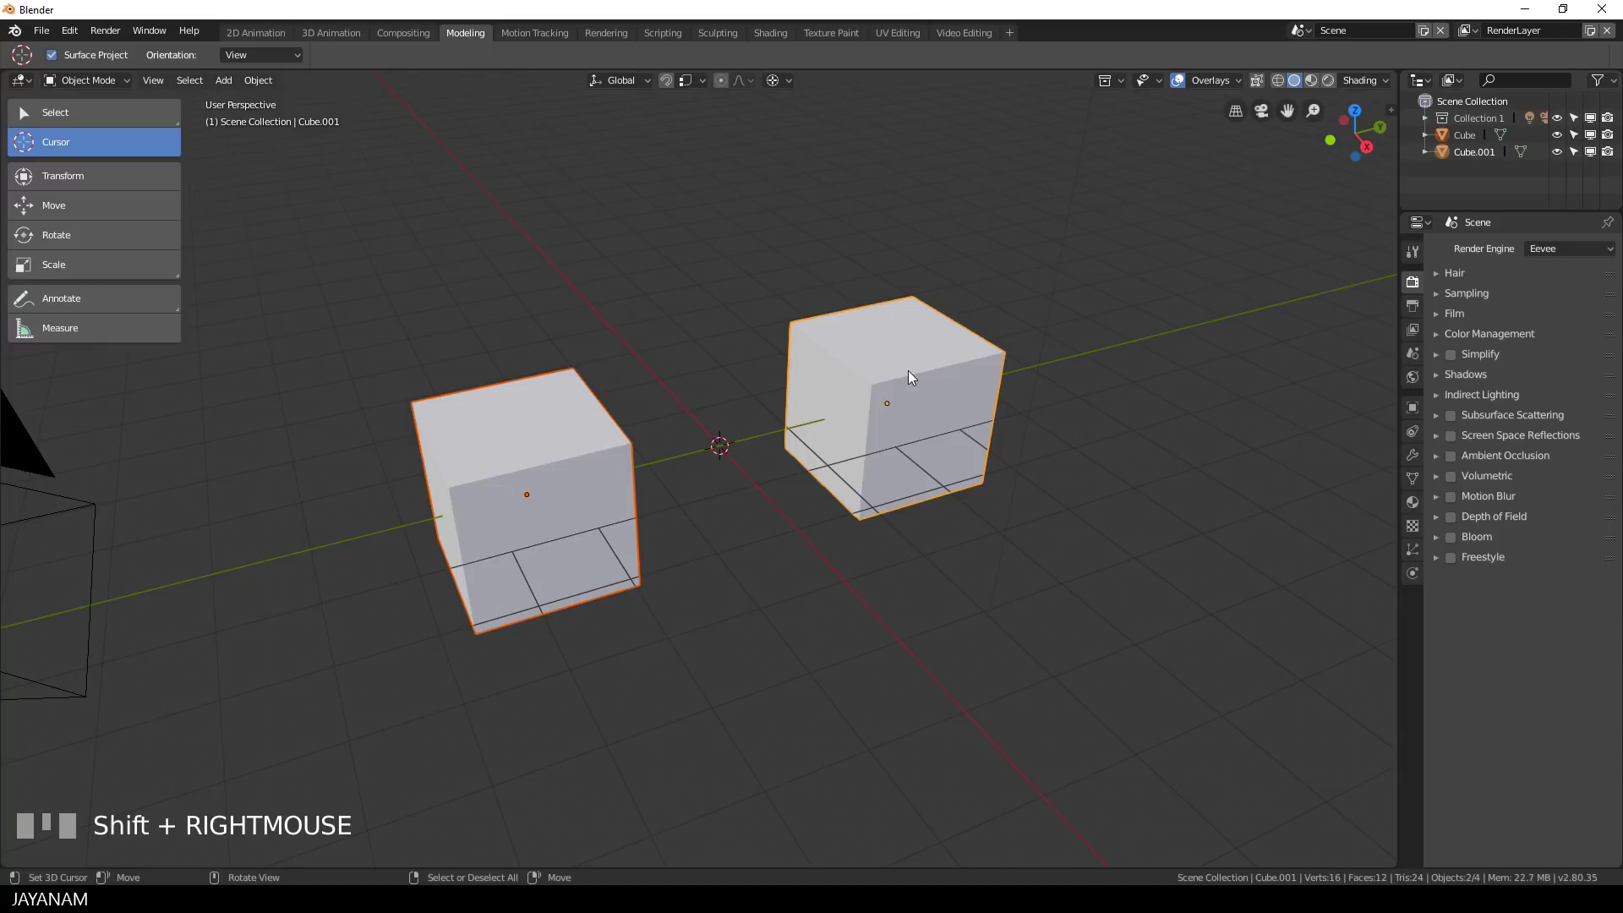
key(ctrl+j)
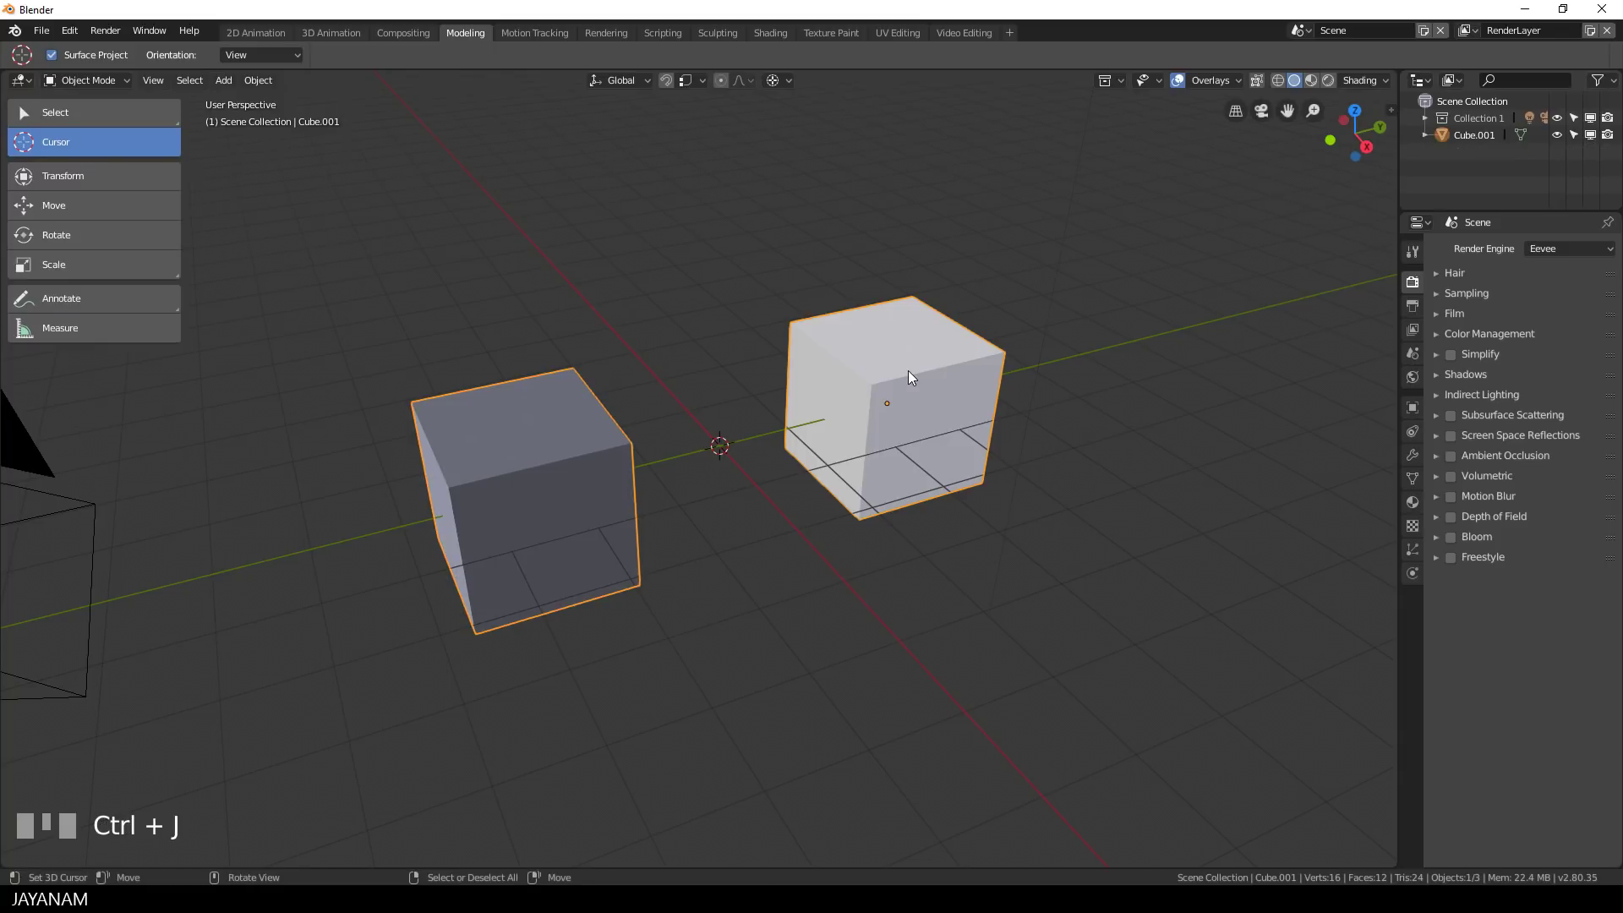
In Edit Mode, select only the linked geometry of the darker cube and make its normals consistent.
key(Tab)
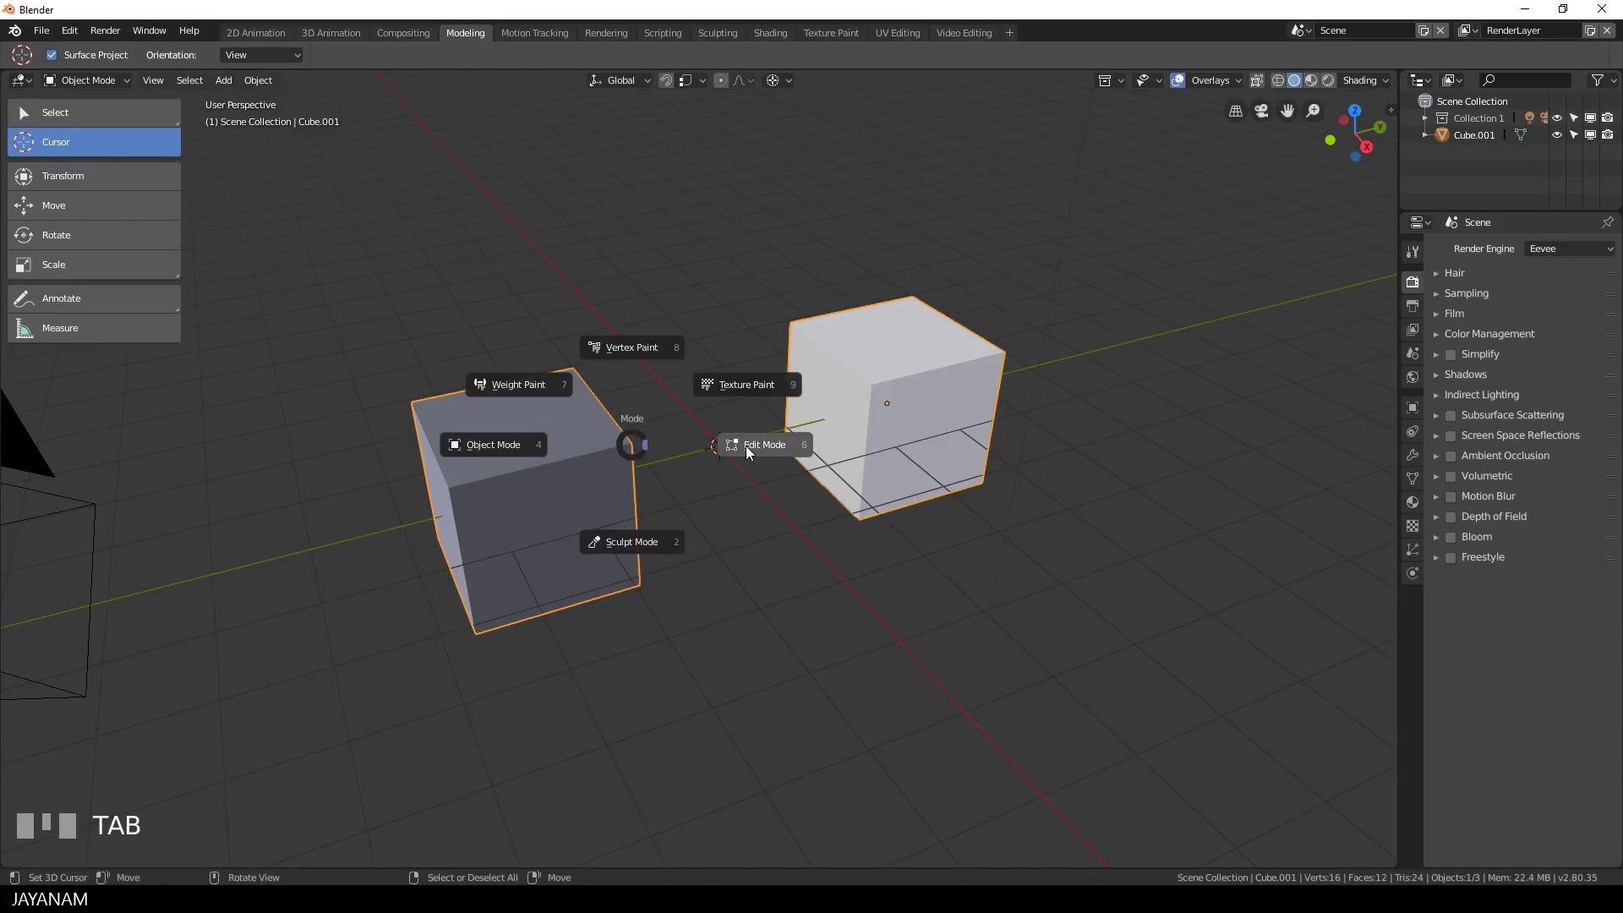
click(746, 446)
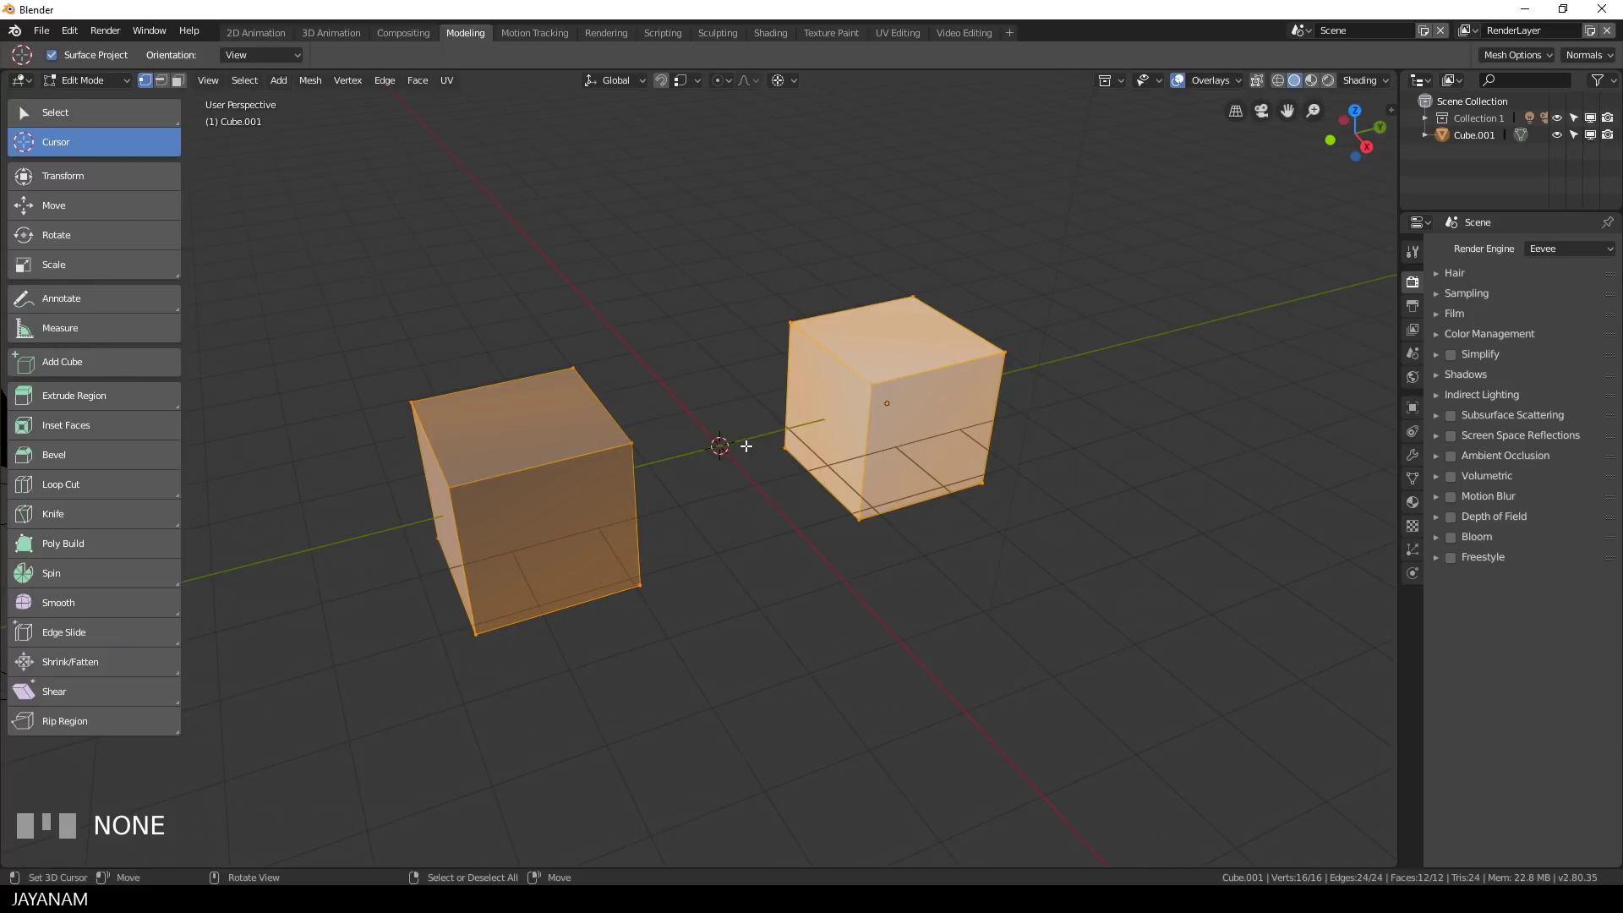
key(a)
key(a)
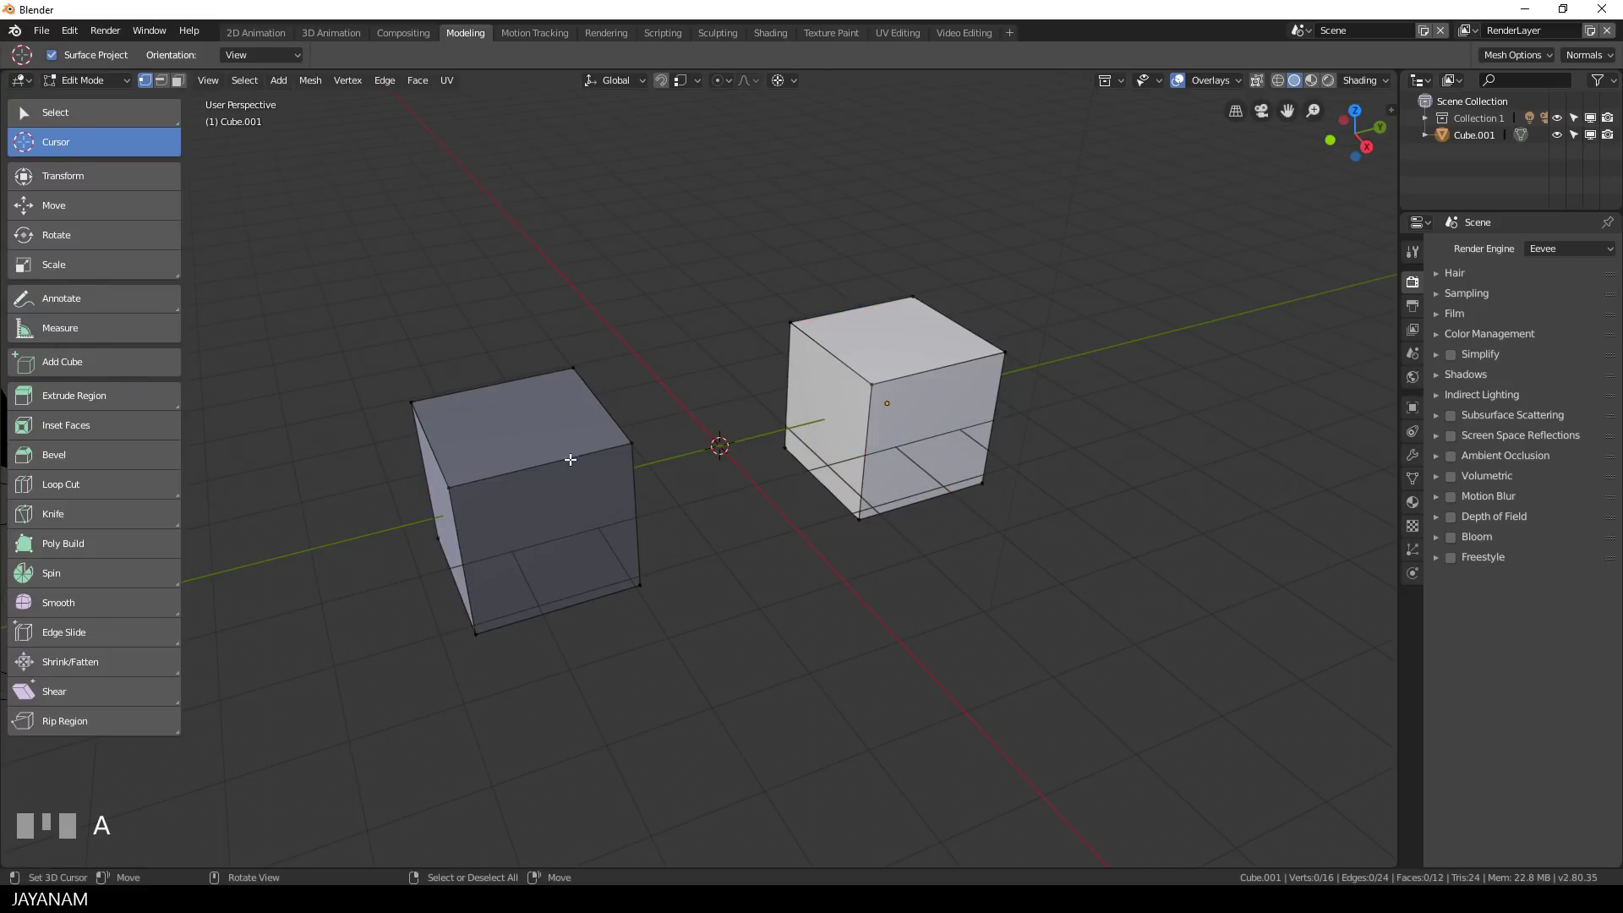
key(l)
middle_drag(573, 453, 474, 431)
key(l)
key(l)
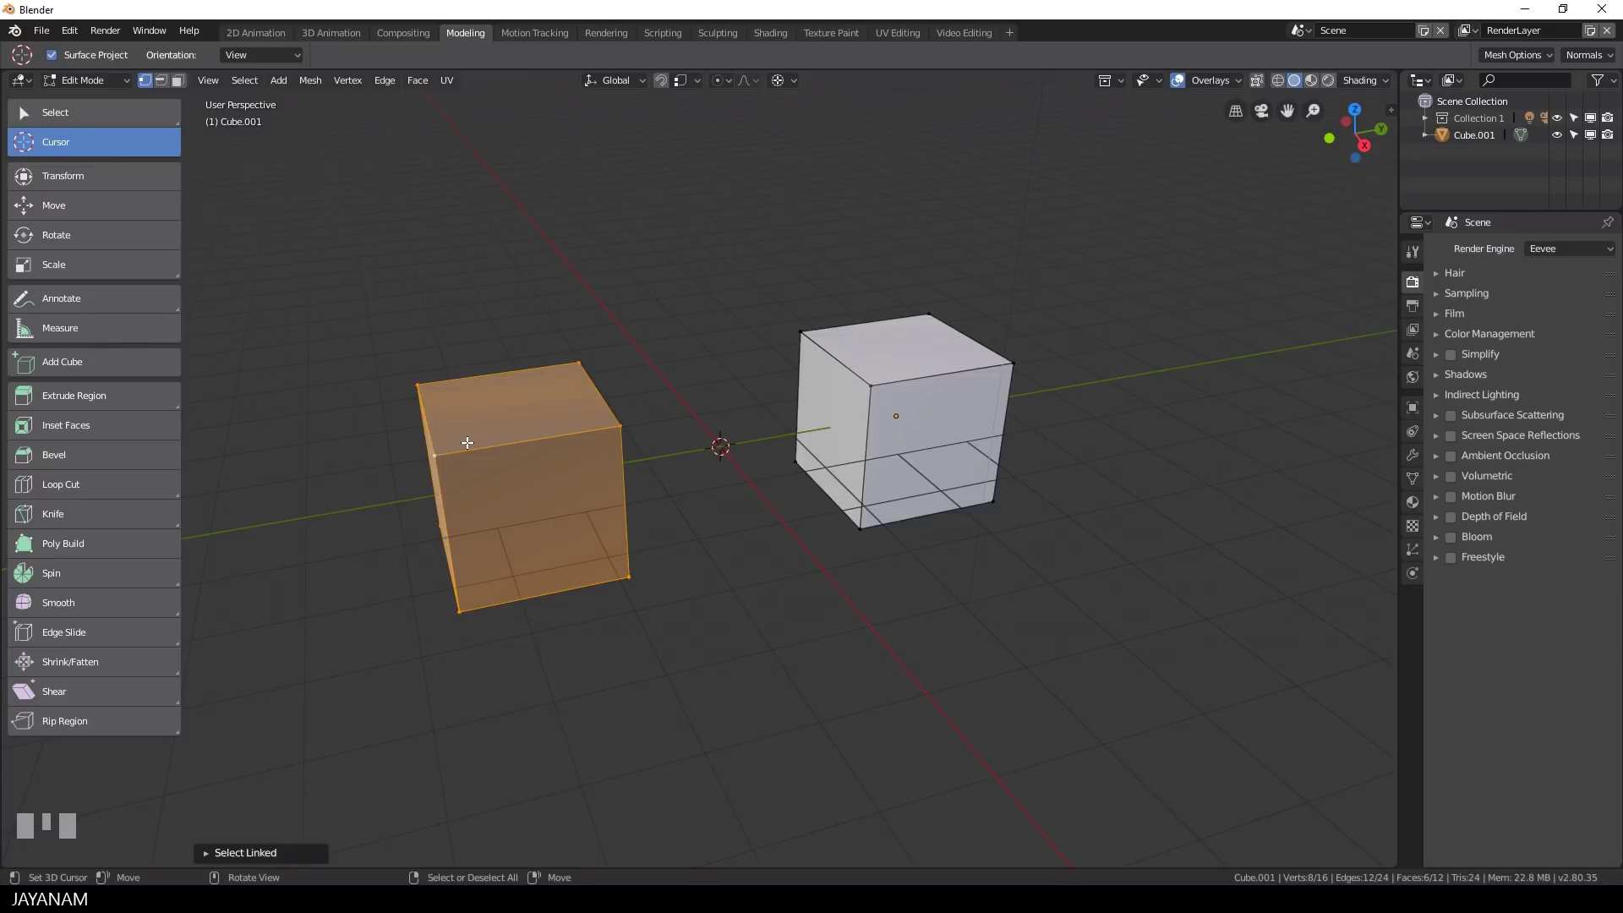
key(shift+n)
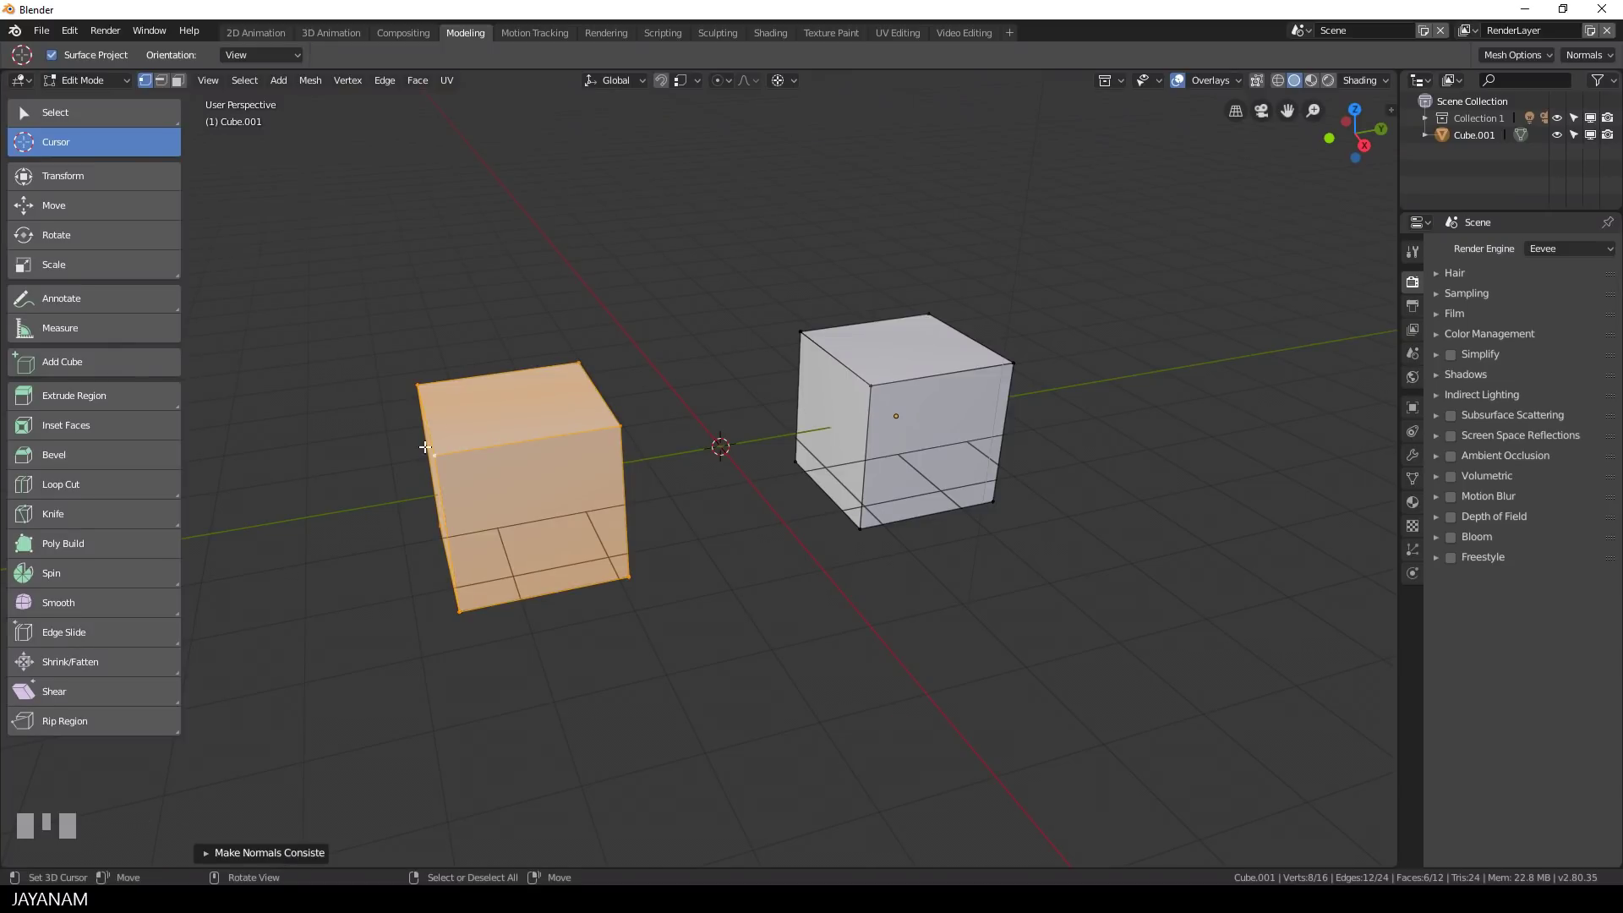
In edge select mode, bevel the positive X top edge of the negative Y cube with offset about 0.91 and four segments.
click(160, 80)
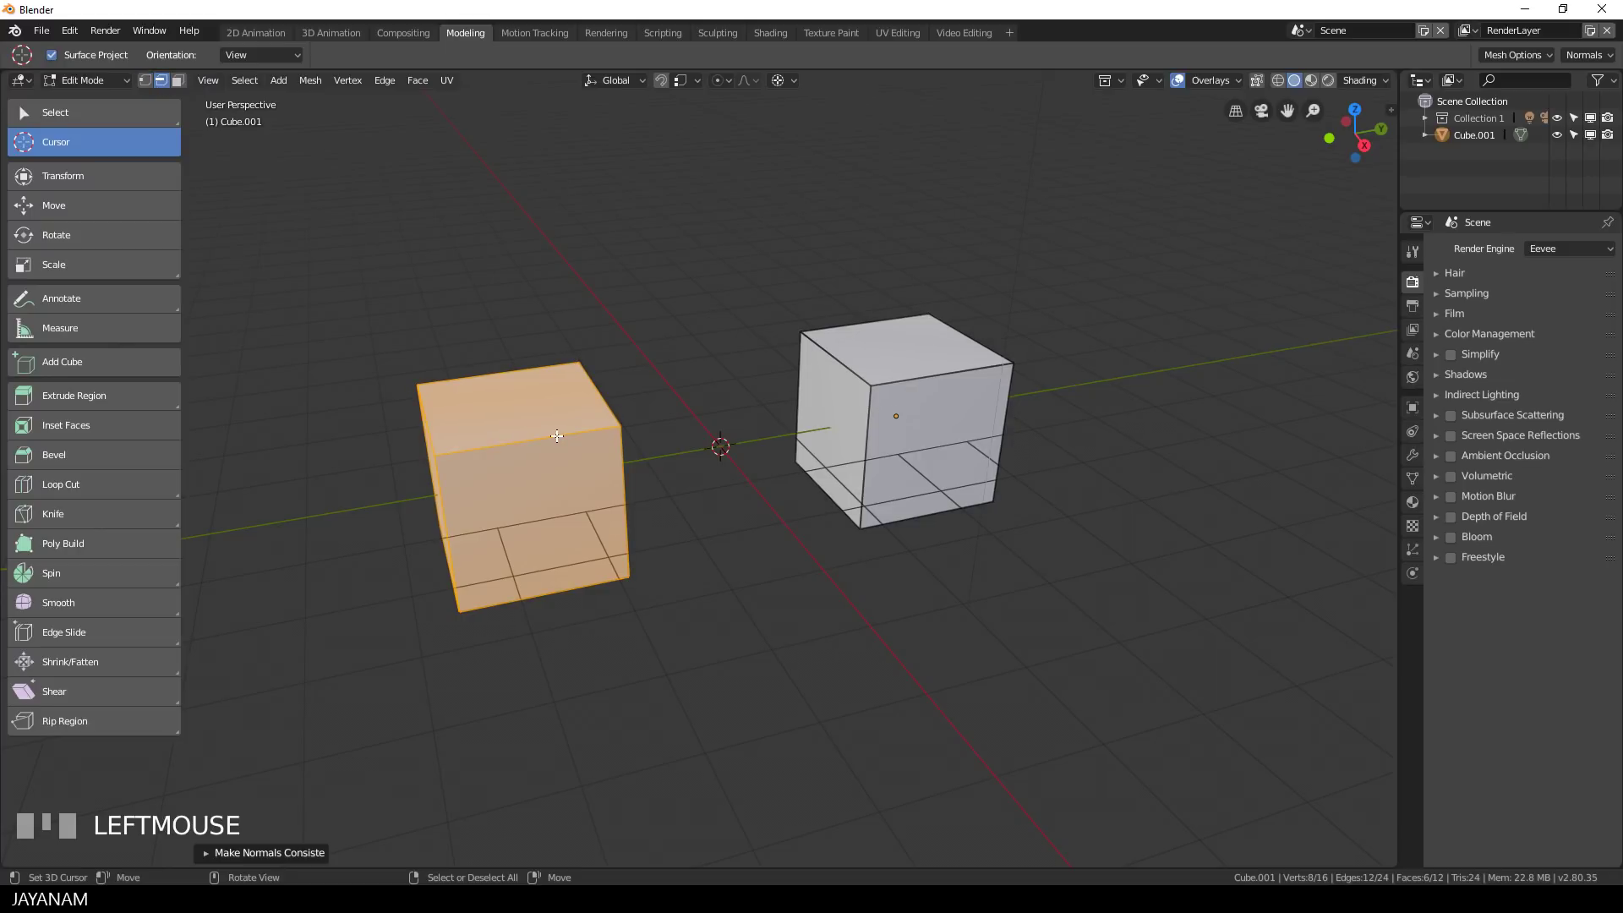
click(656, 471)
middle_drag(656, 471, 912, 529)
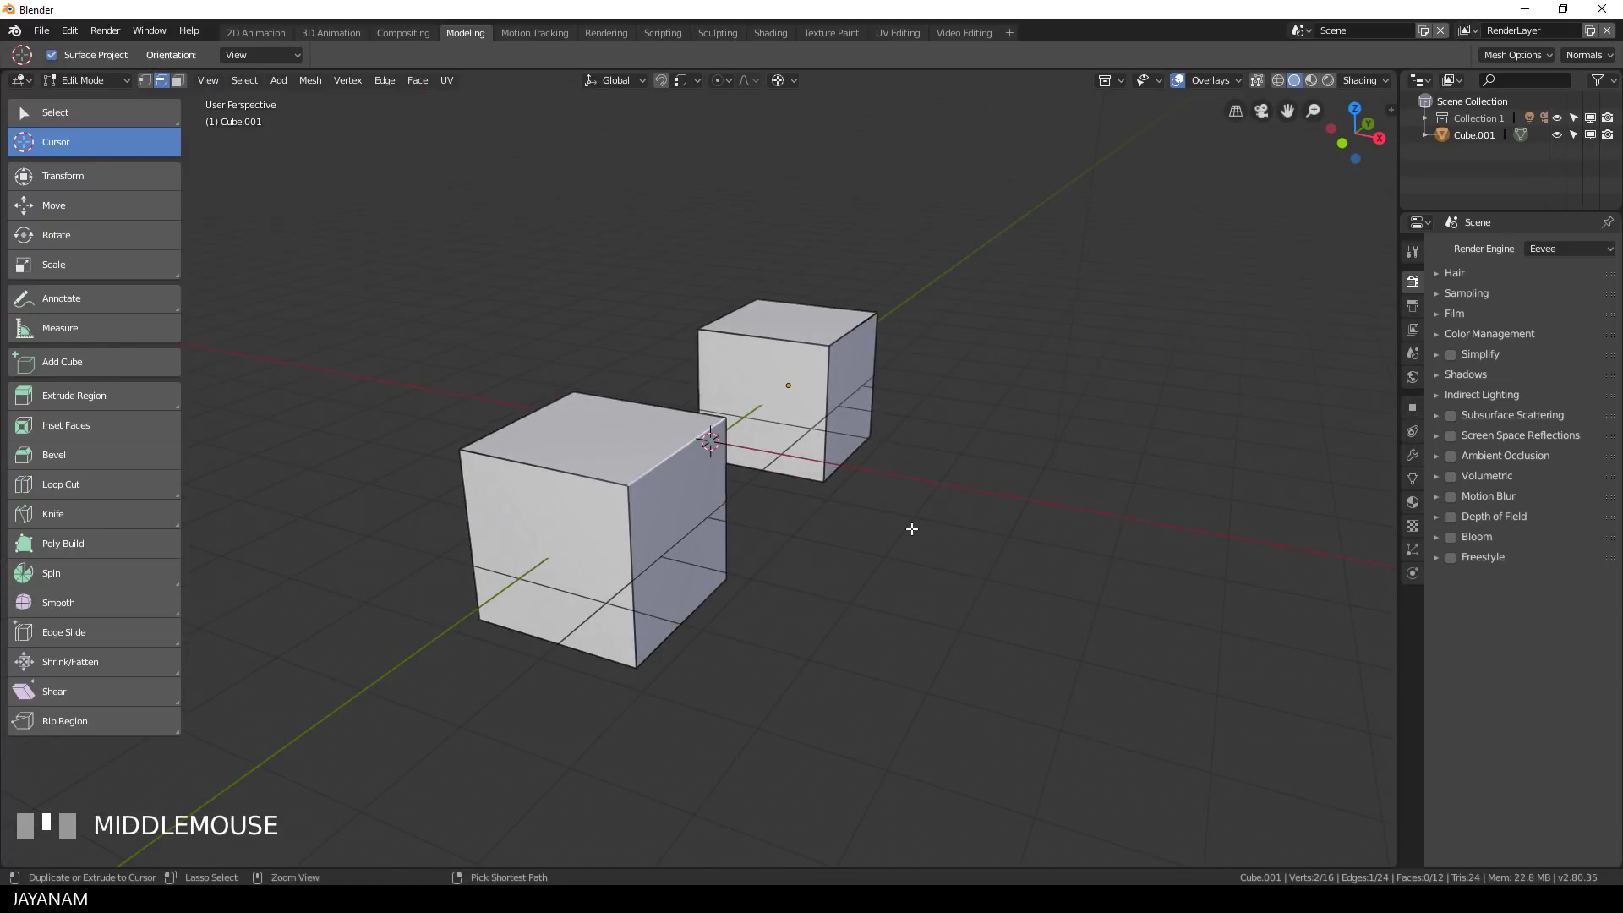
key(ctrl+b)
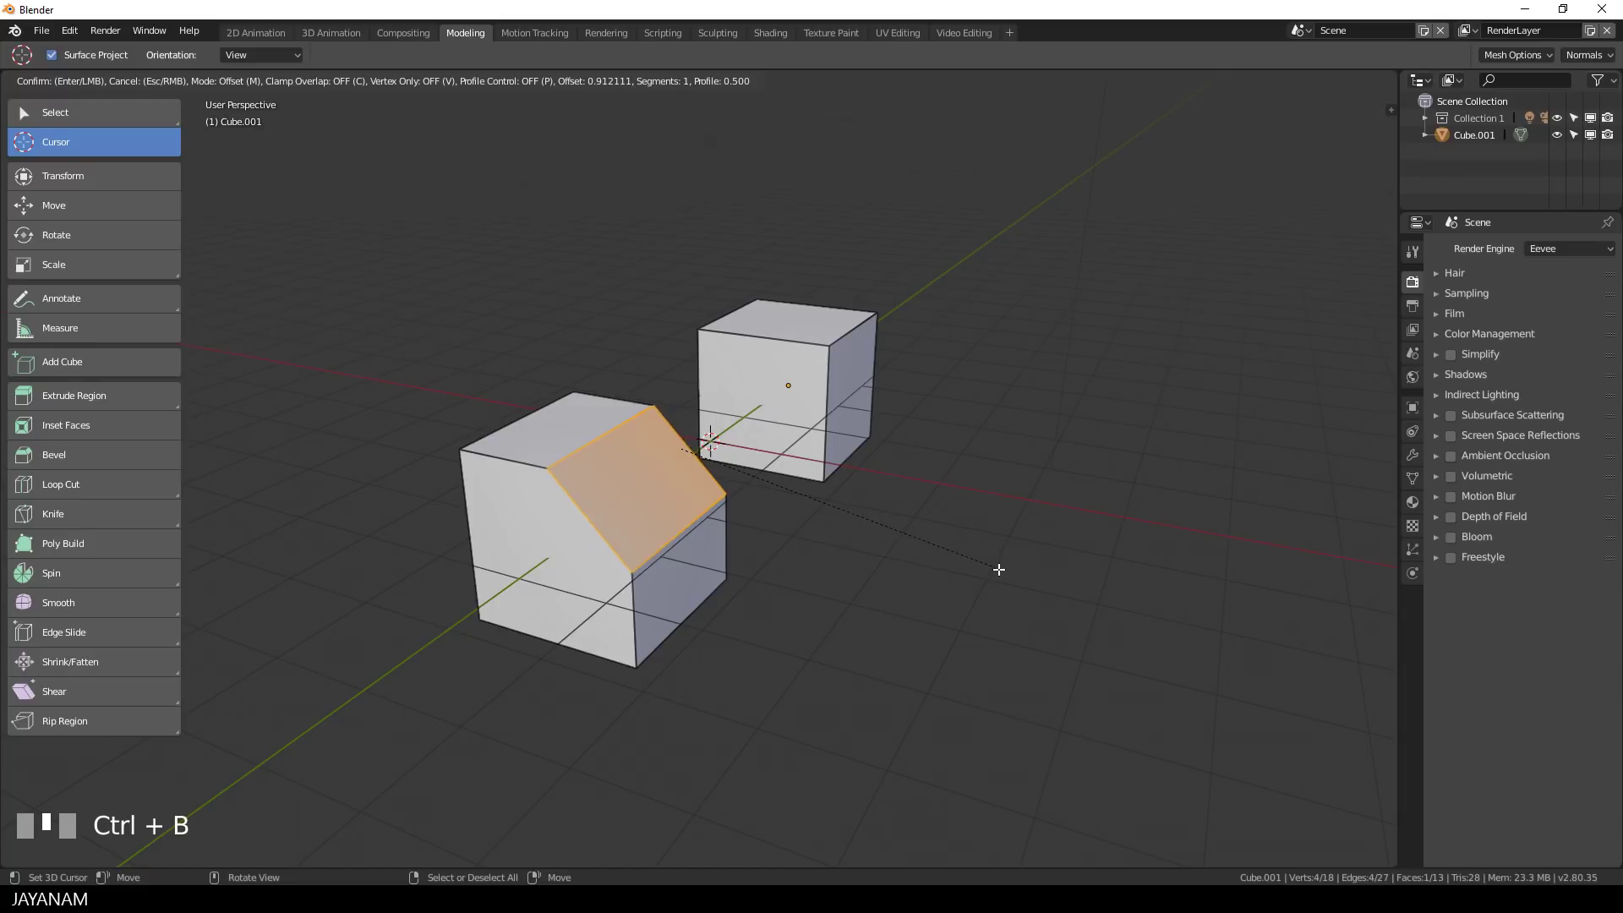
scroll(993, 564, up, 3)
click(998, 569)
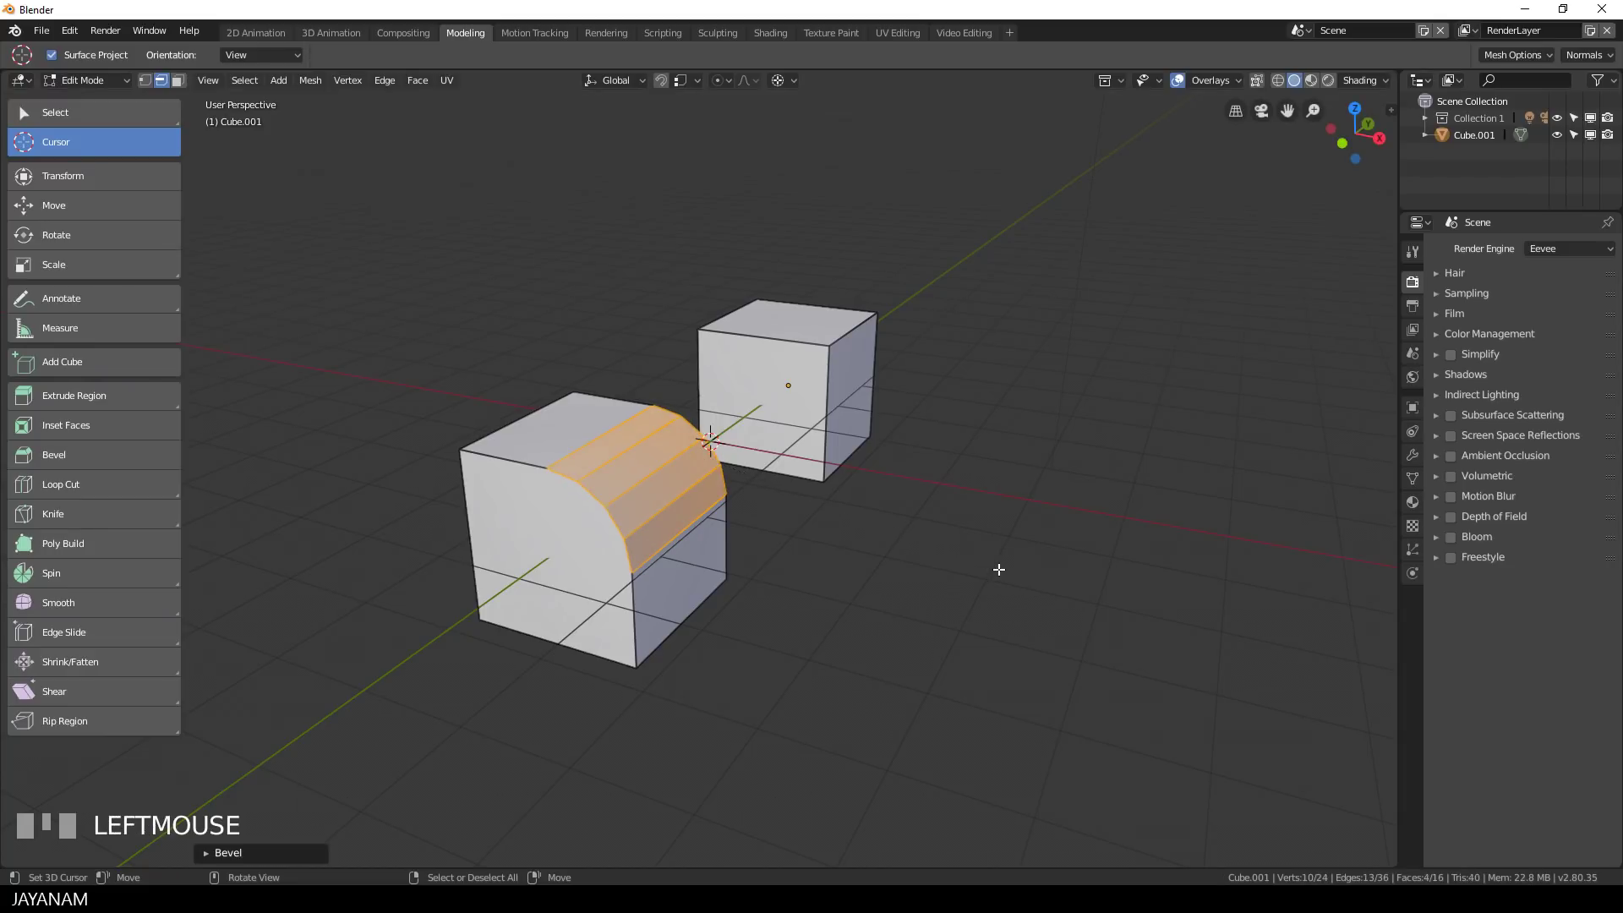
Select all linked geometry of the unbeveled cube and delete its vertices.
scroll(902, 432, down, 3)
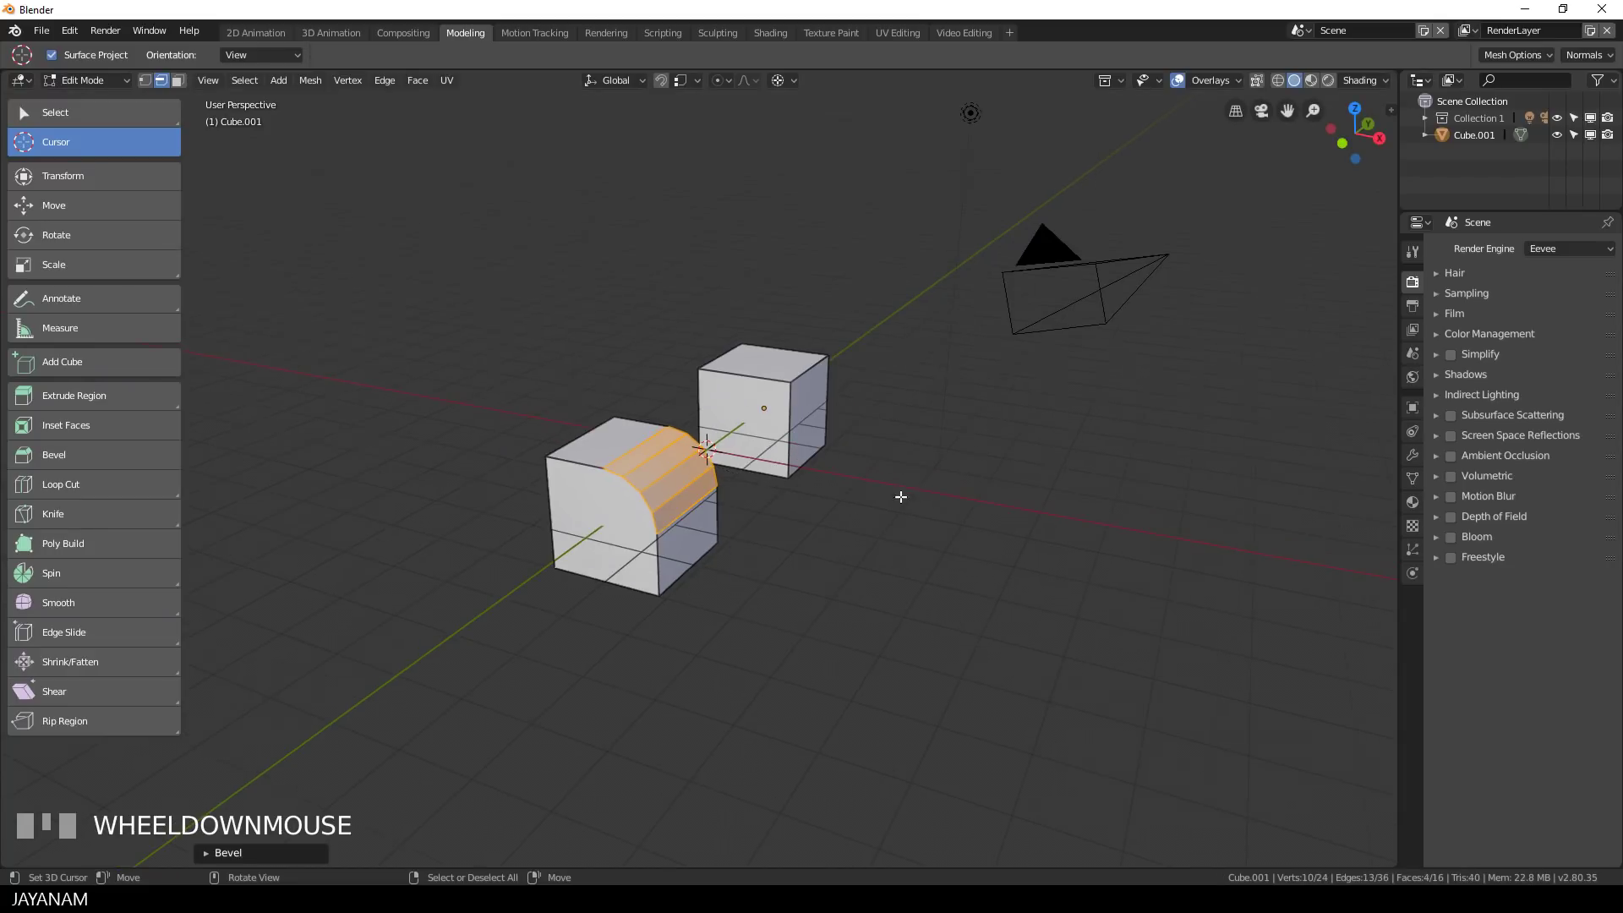
middle_drag(902, 432, 735, 530)
scroll(733, 528, up, 3)
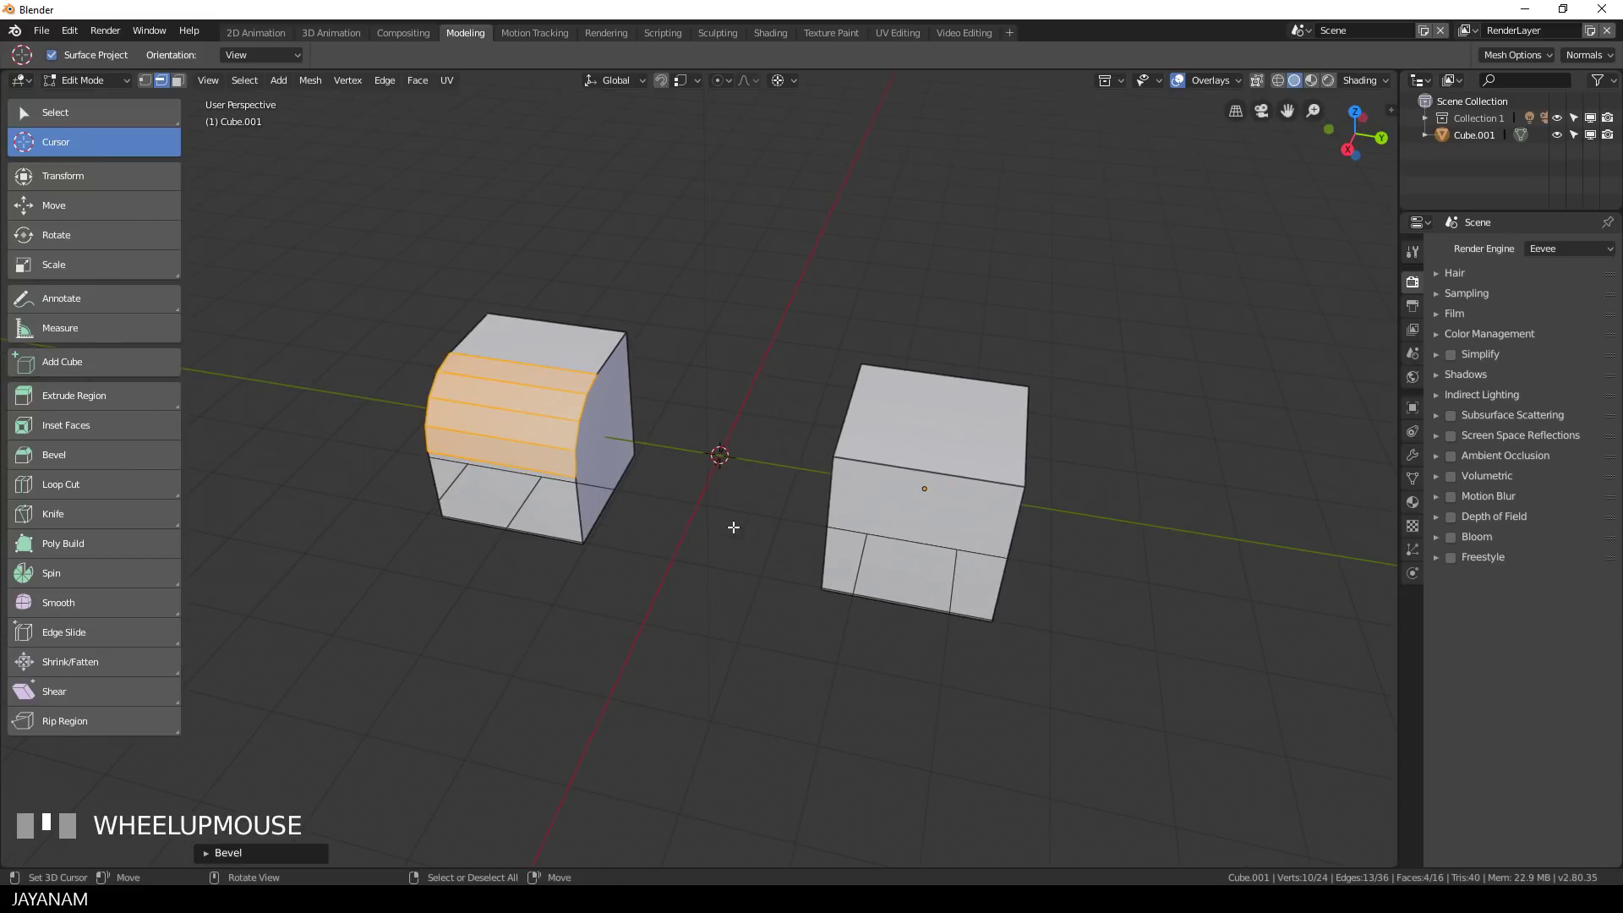
right_click(921, 467)
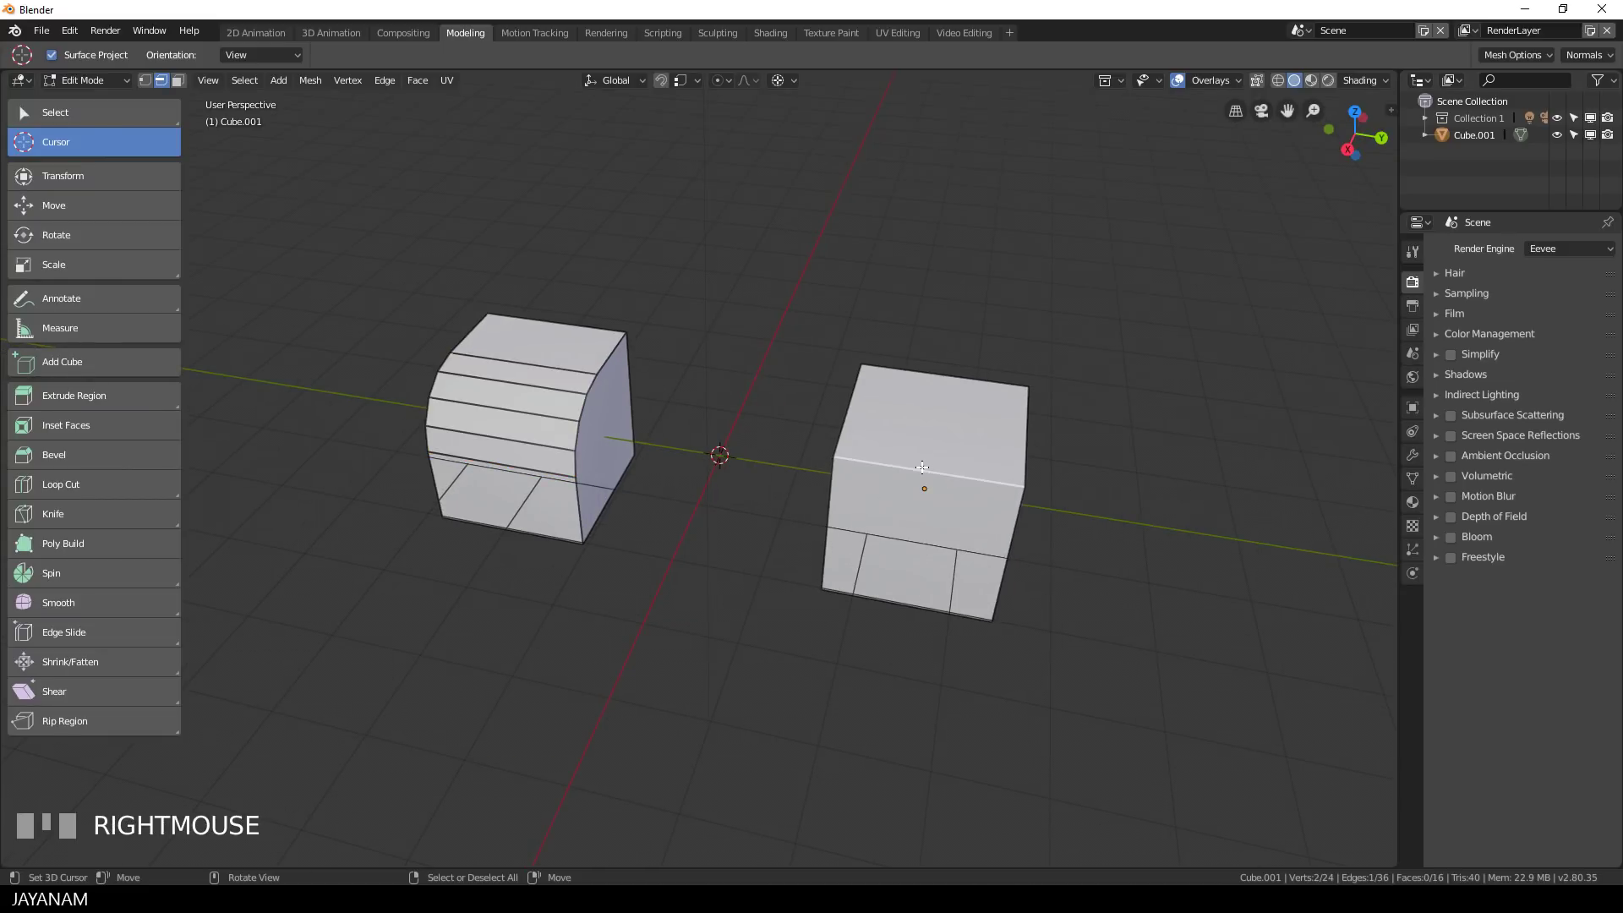
key(l)
key(Delete)
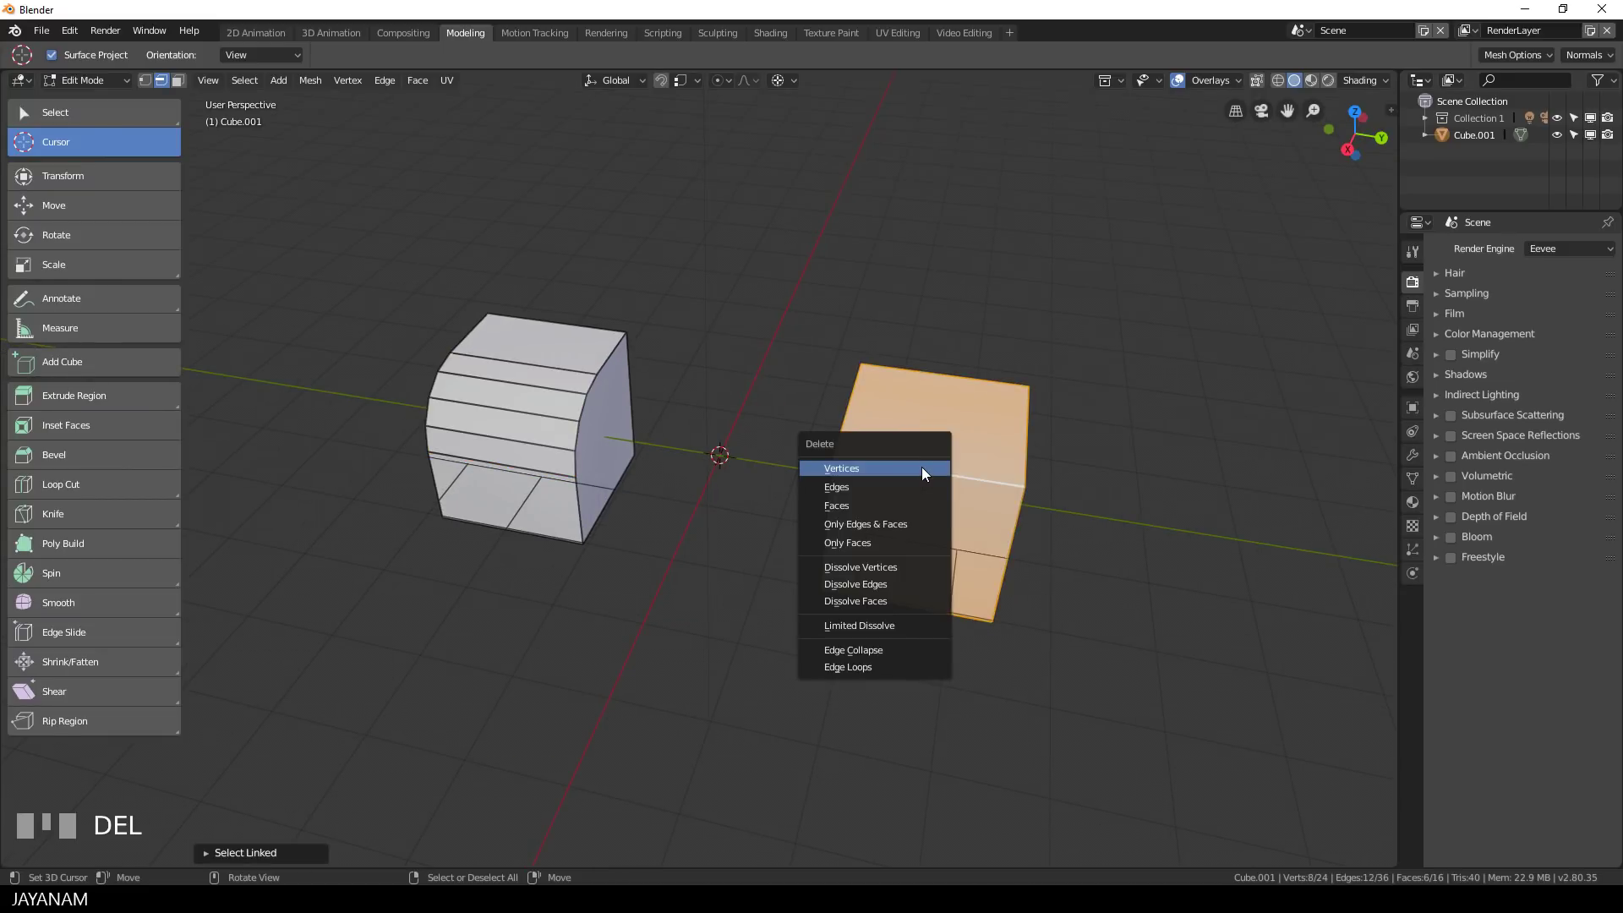
click(921, 468)
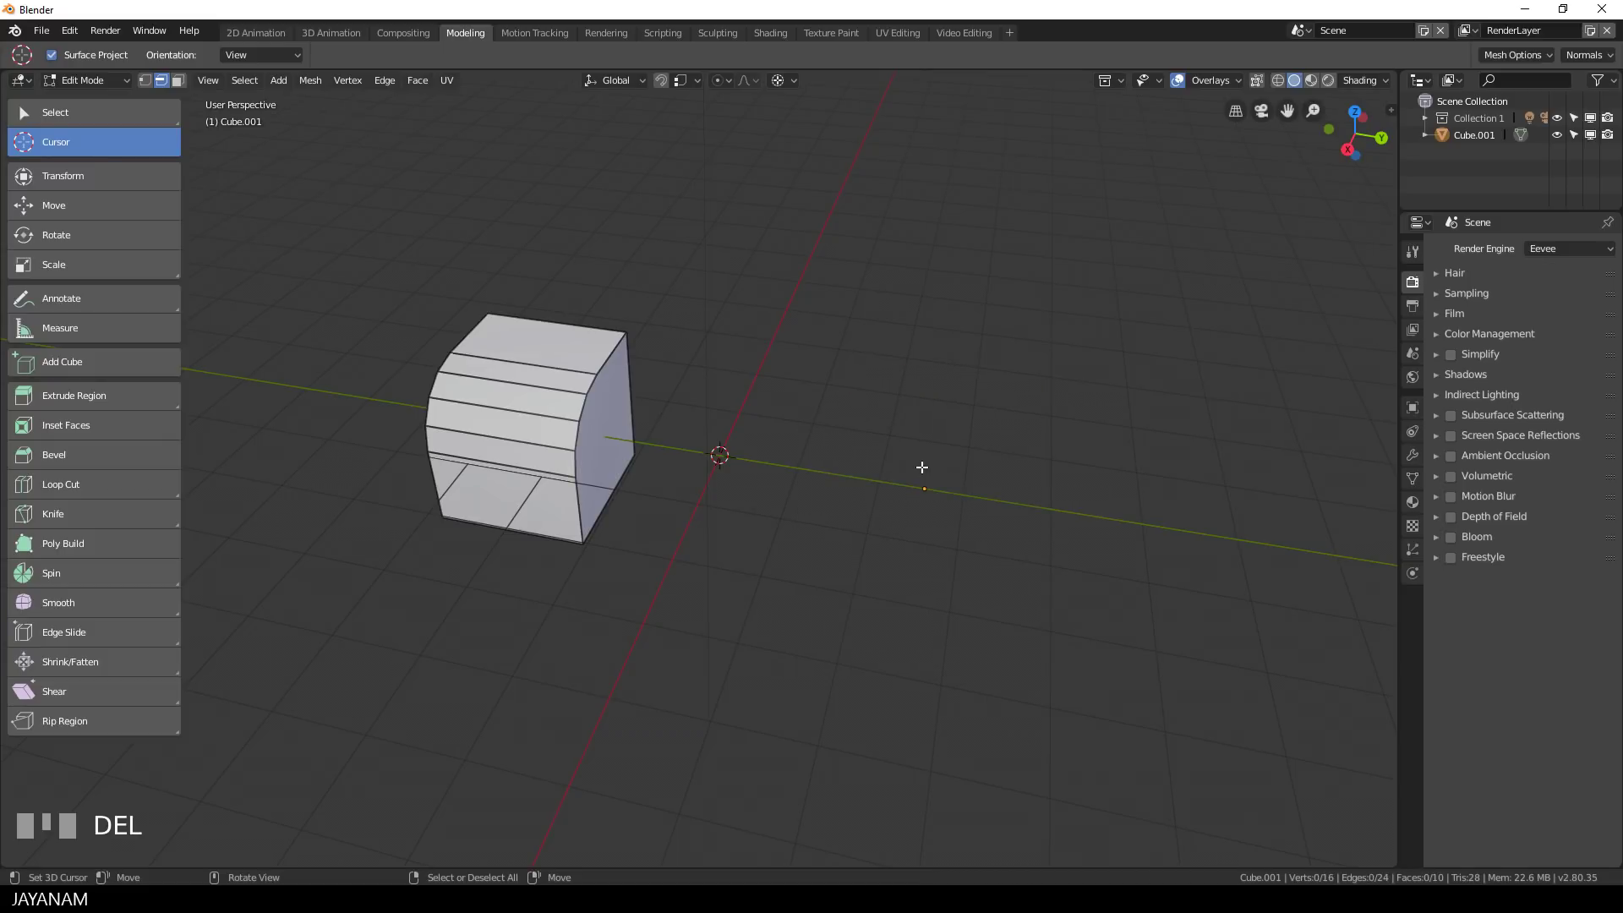
Return to Object Mode and select the remaining beveled cube object.
key(ctrl+Tab)
click(784, 469)
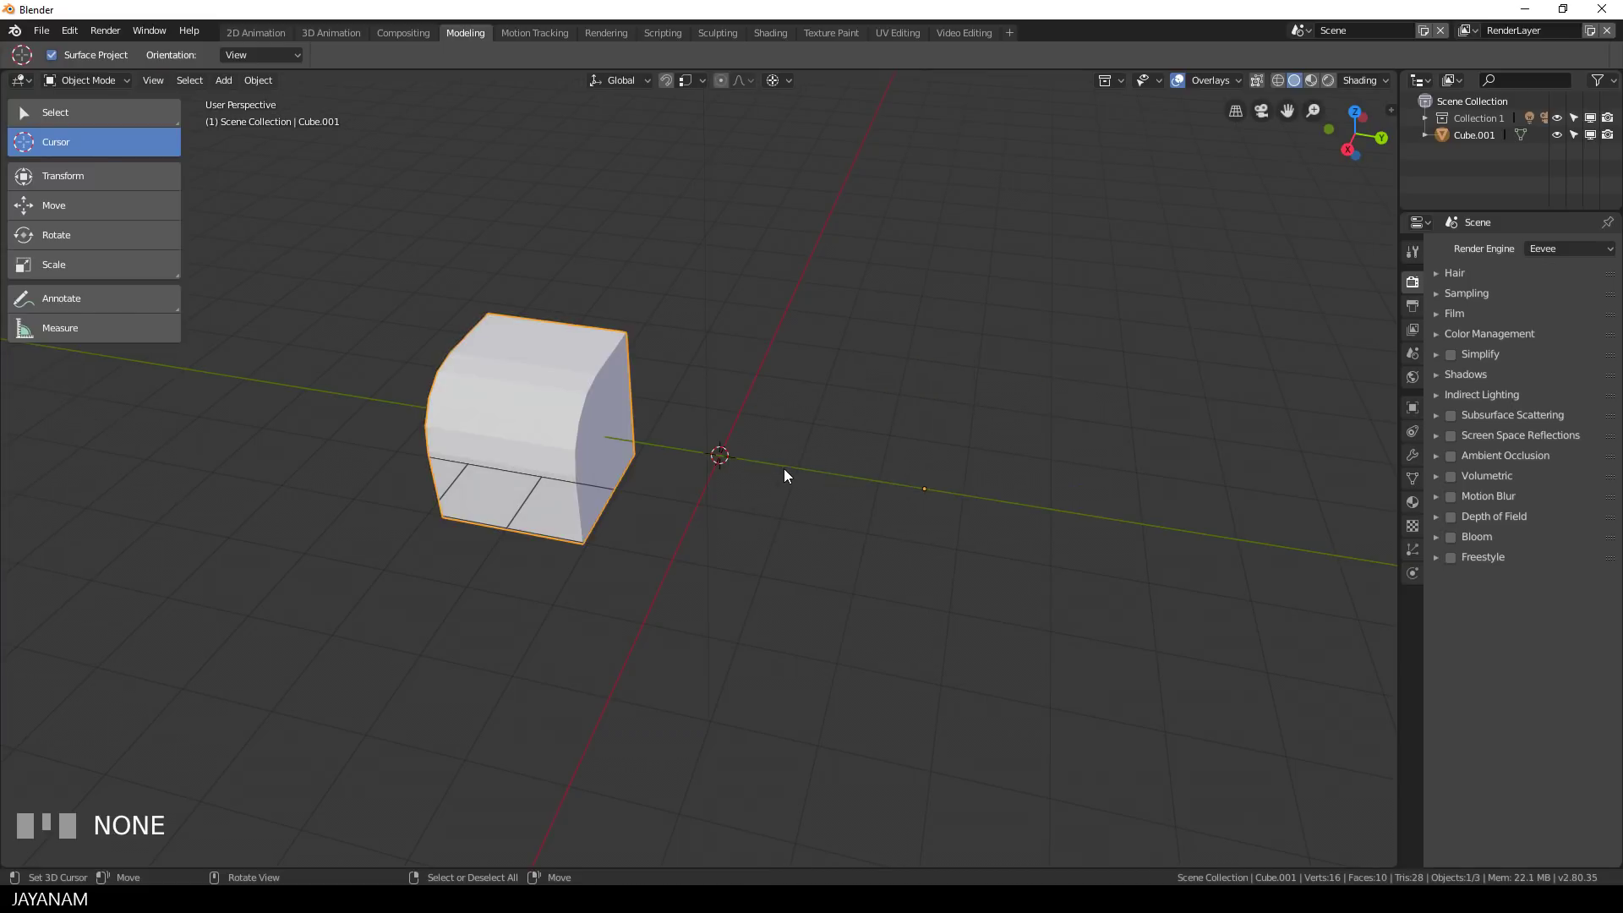
right_click(565, 389)
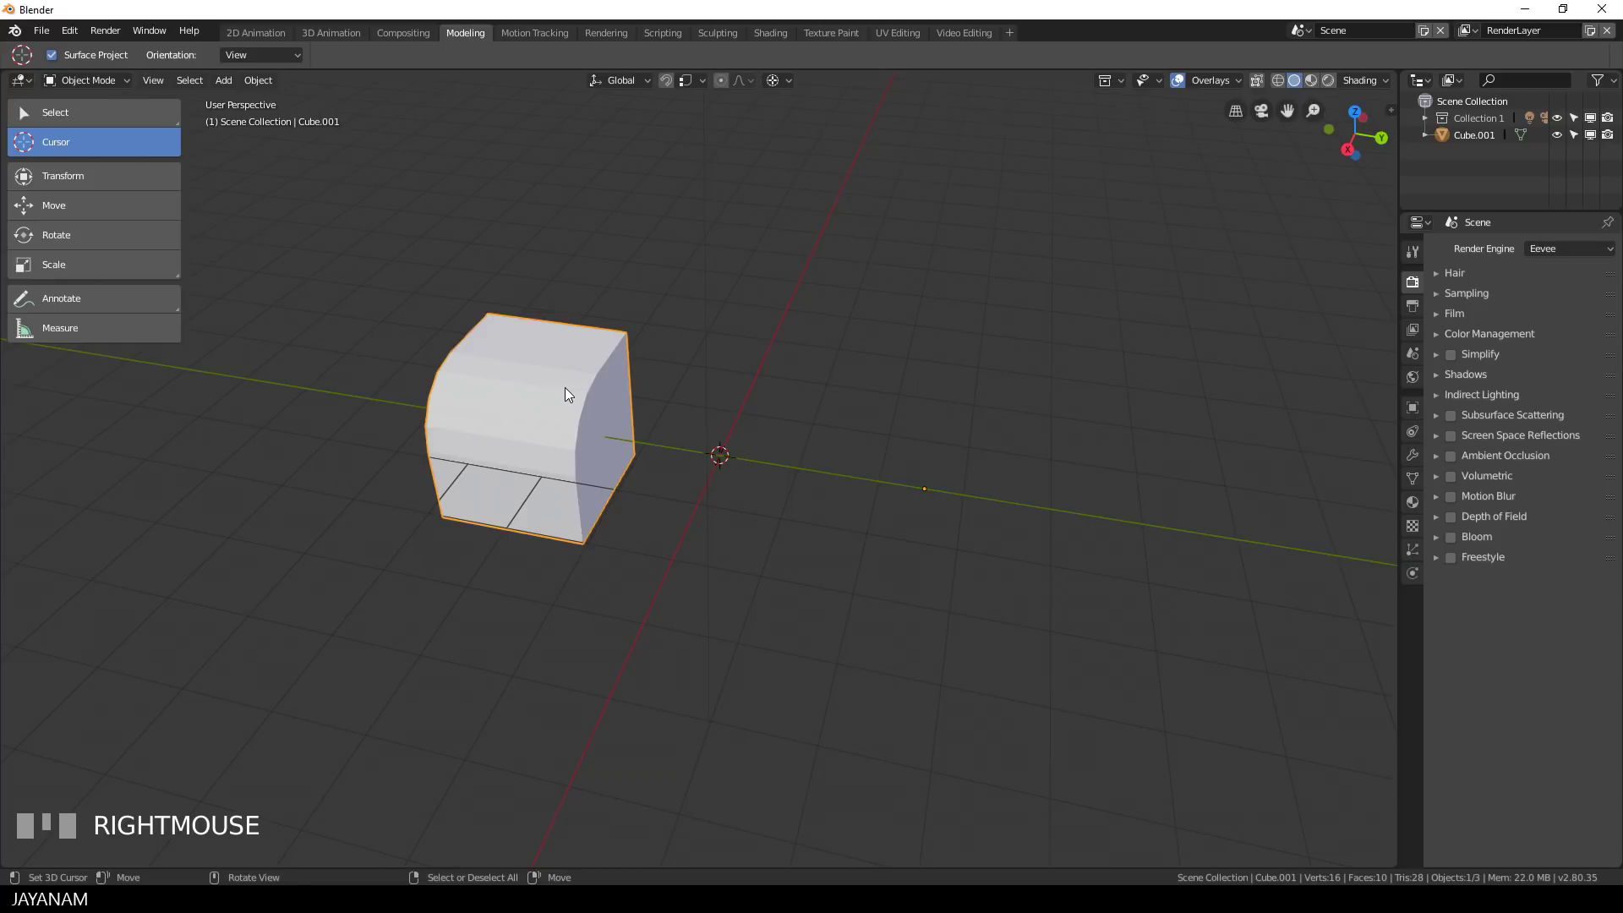
right_click(925, 487)
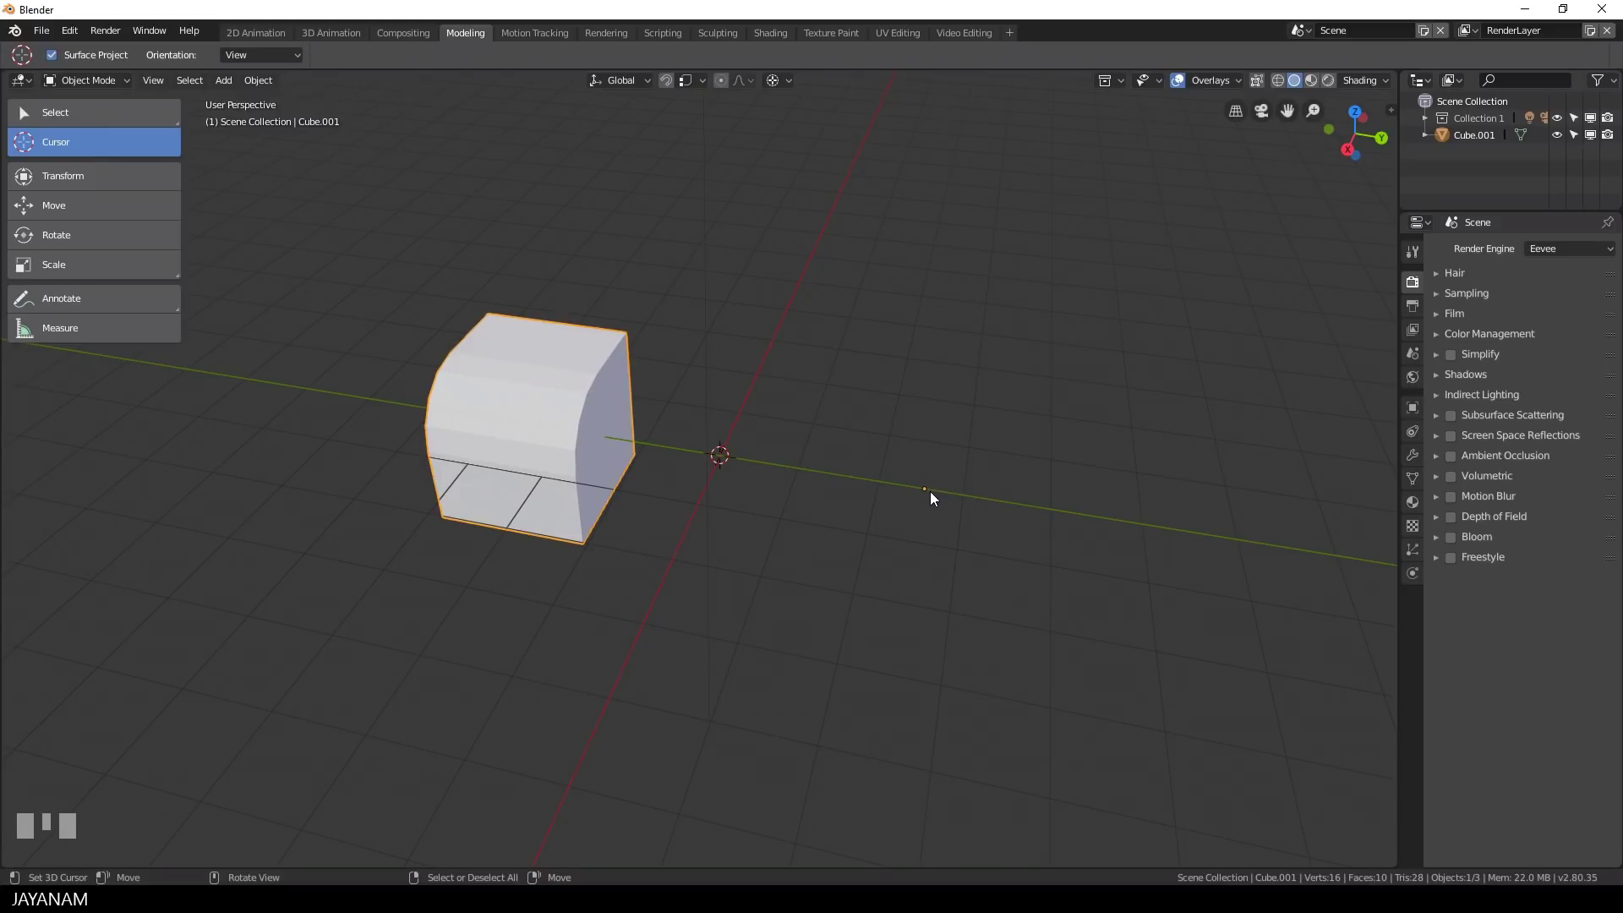
Set the beveled cube's origin to the 3D cursor.
key(F3)
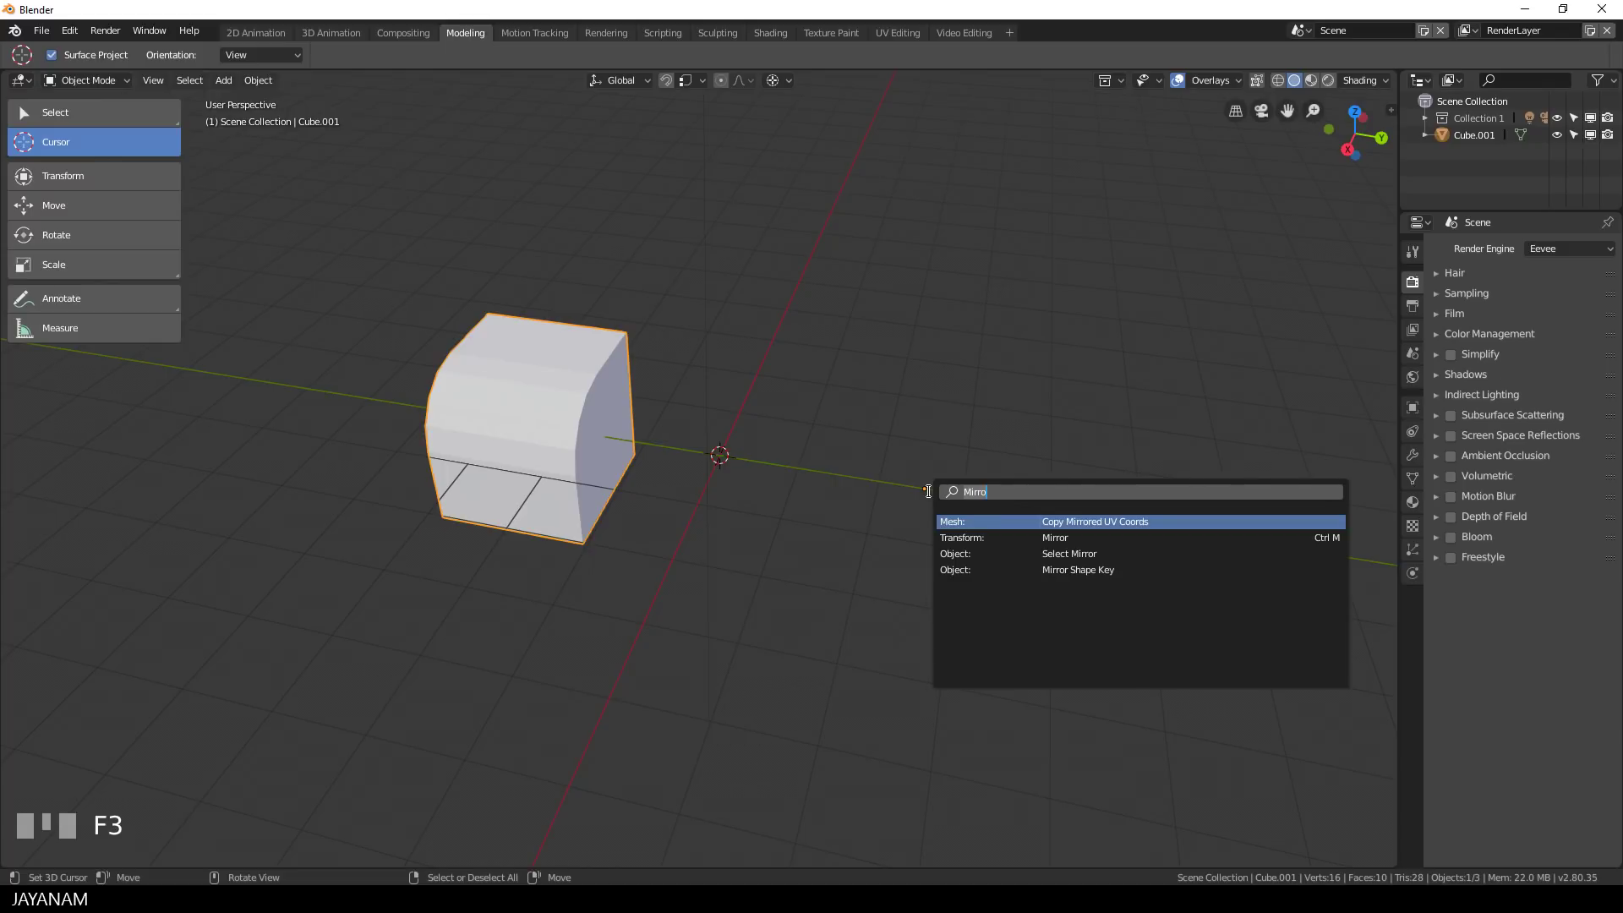
text(set o)
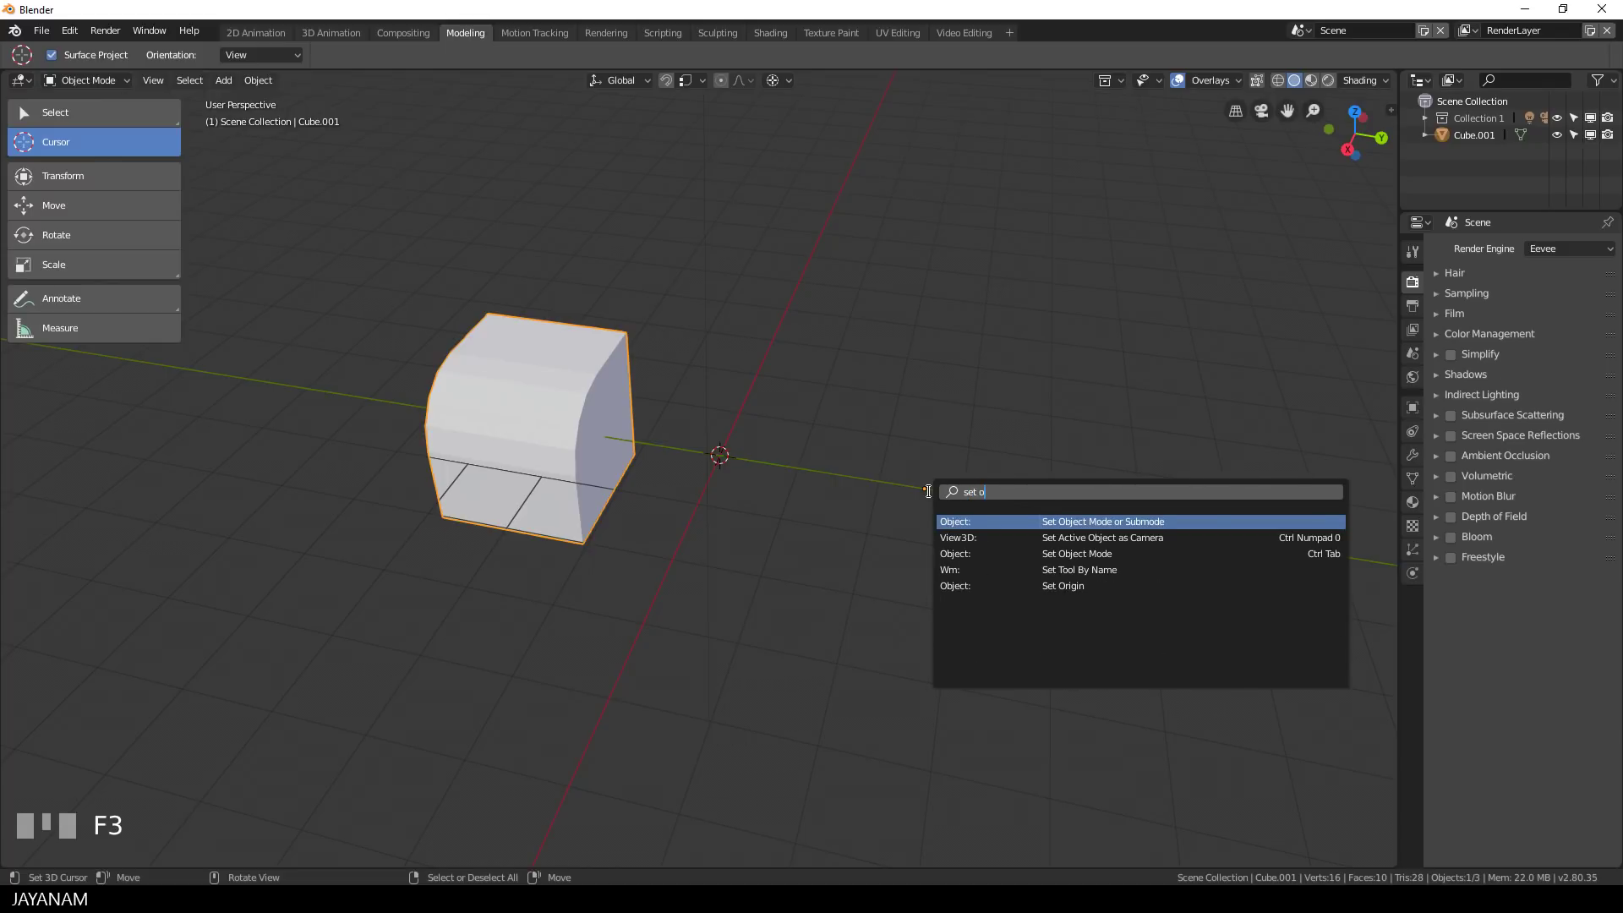
click(1106, 586)
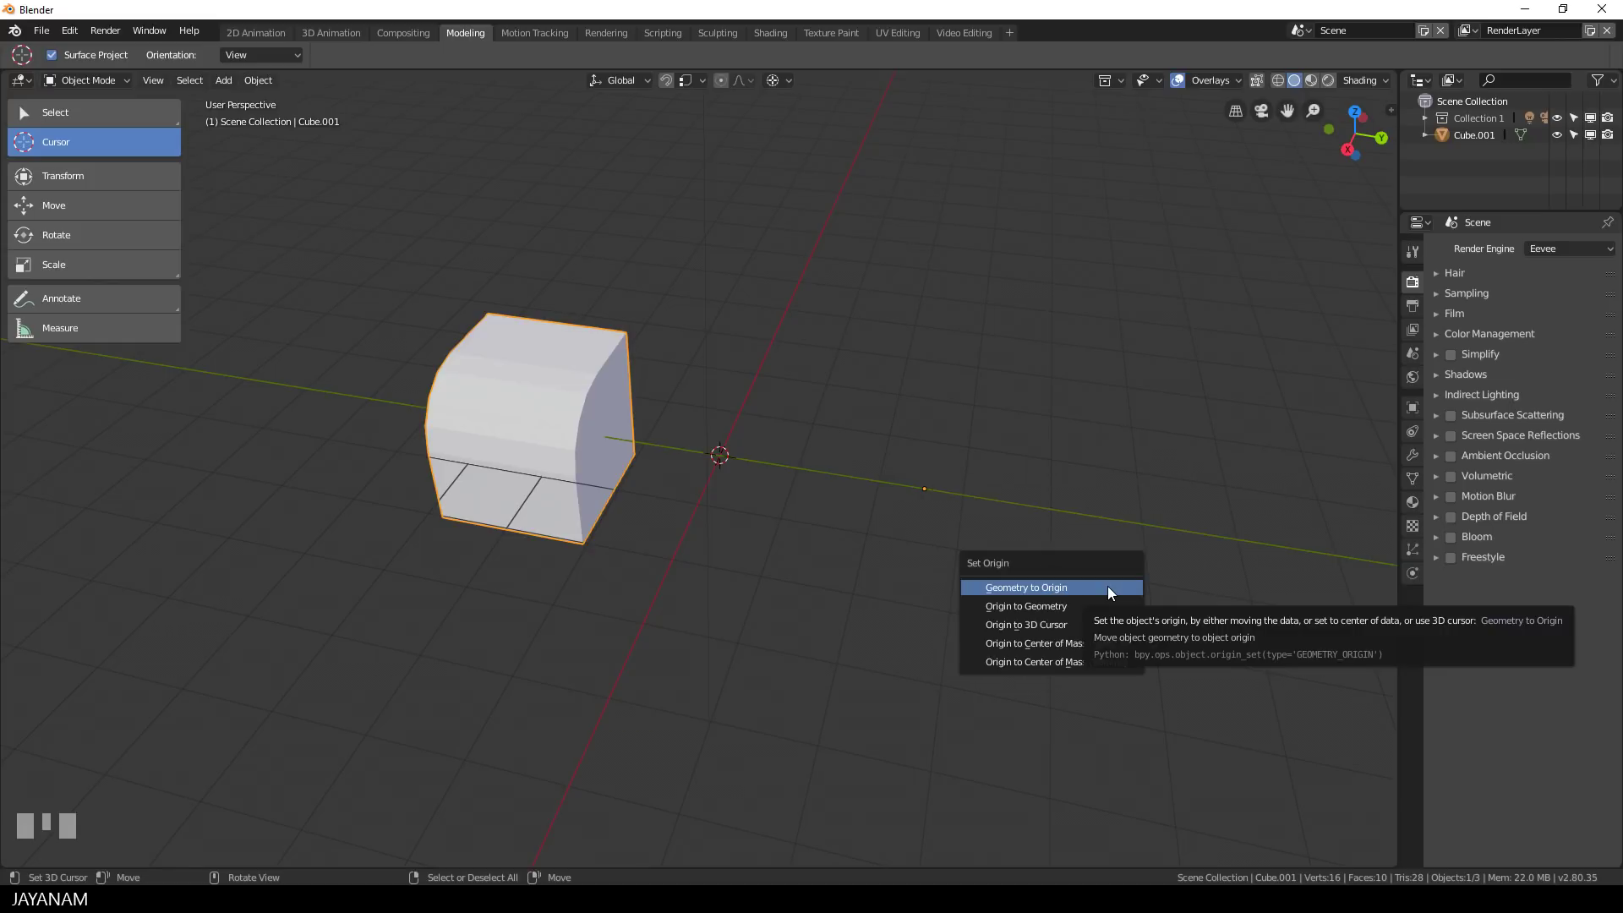
click(1038, 626)
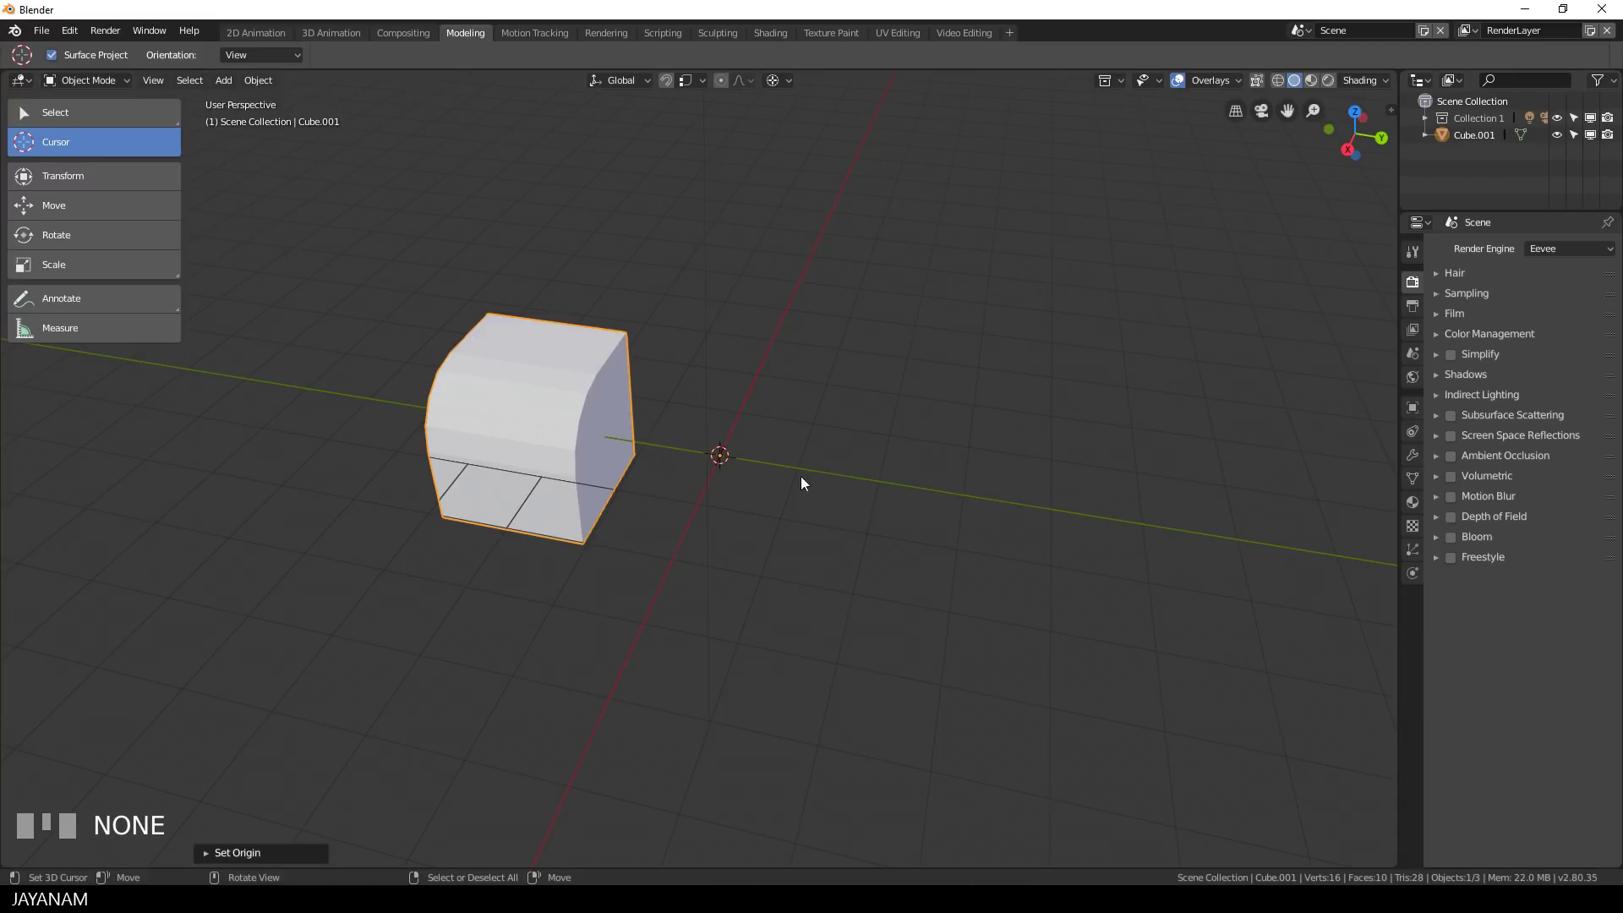
Add a Mirror modifier to the beveled cube and mirror it on the Y axis only.
click(1411, 455)
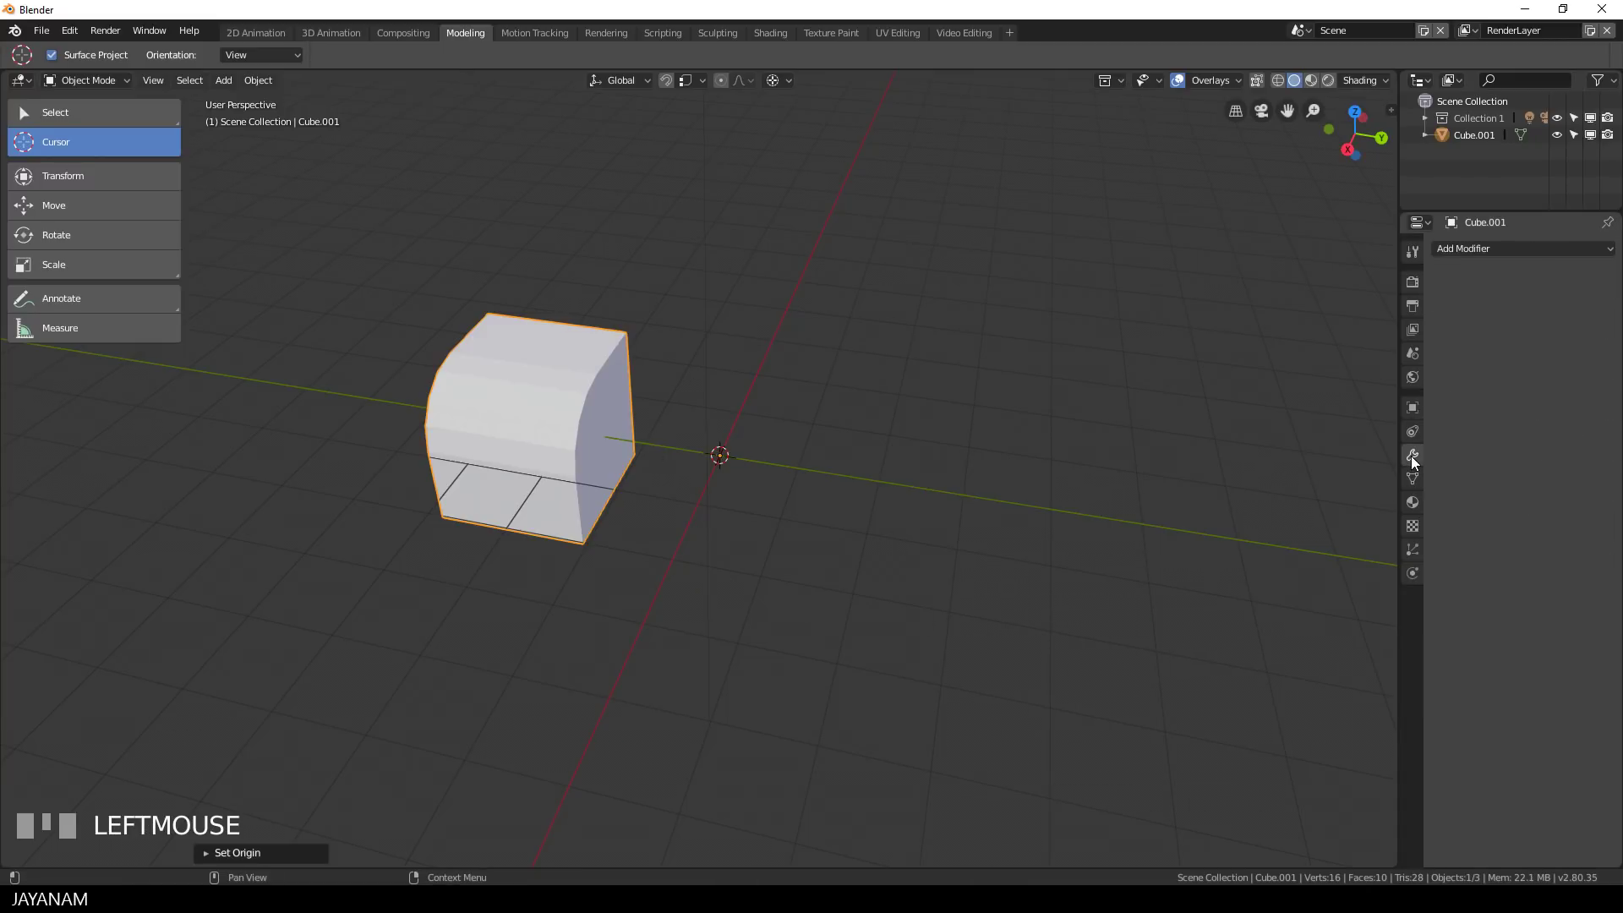
click(1489, 248)
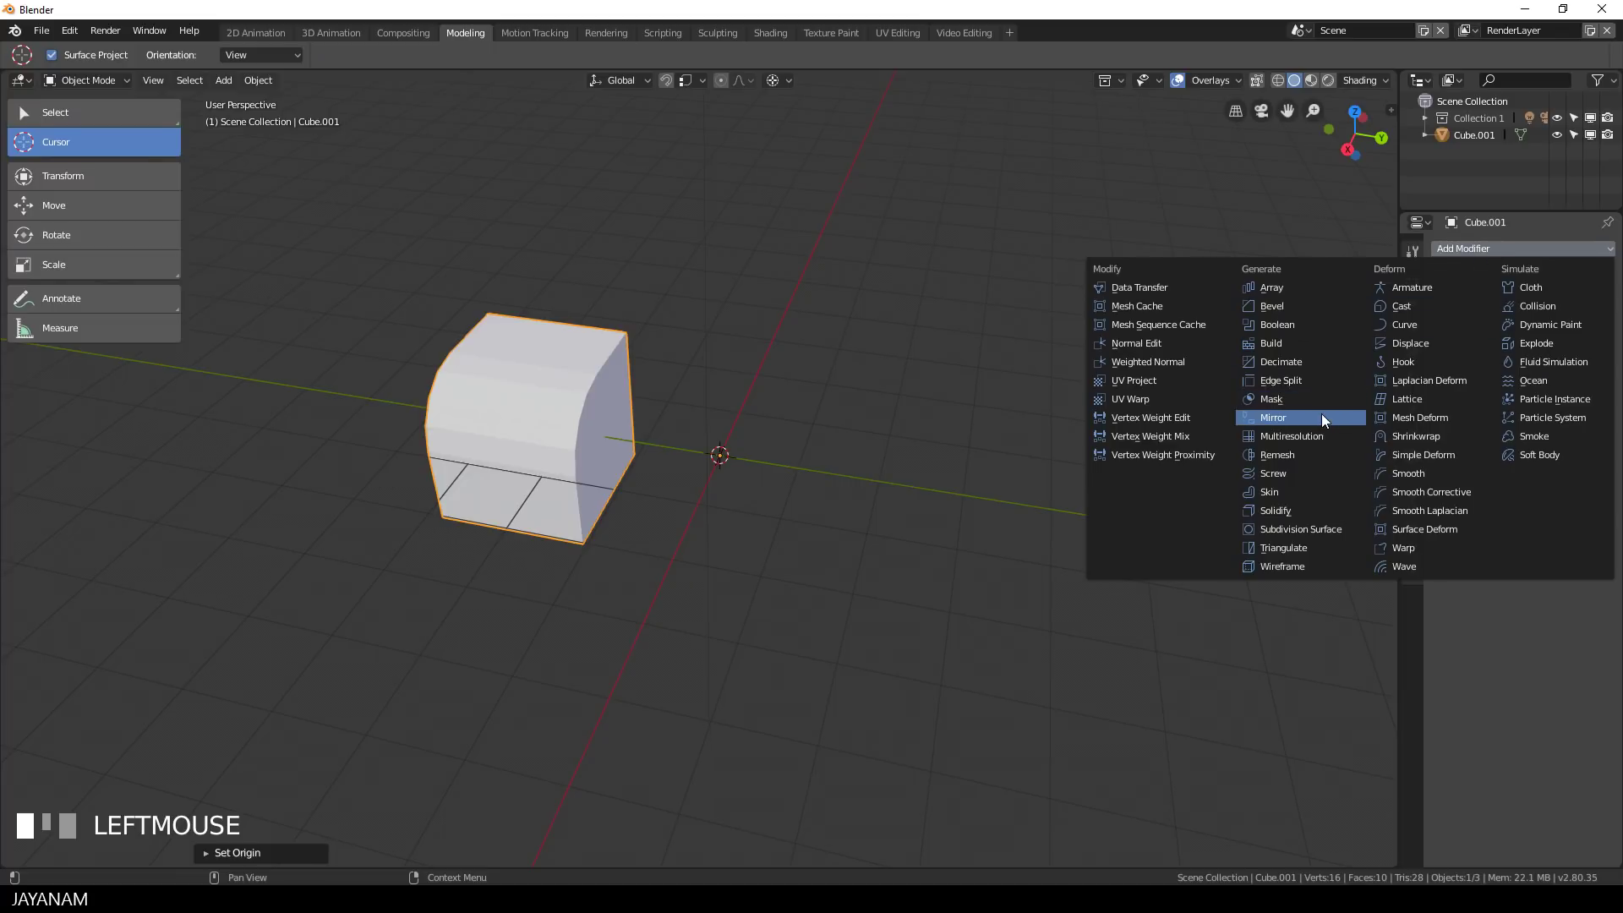
click(1259, 418)
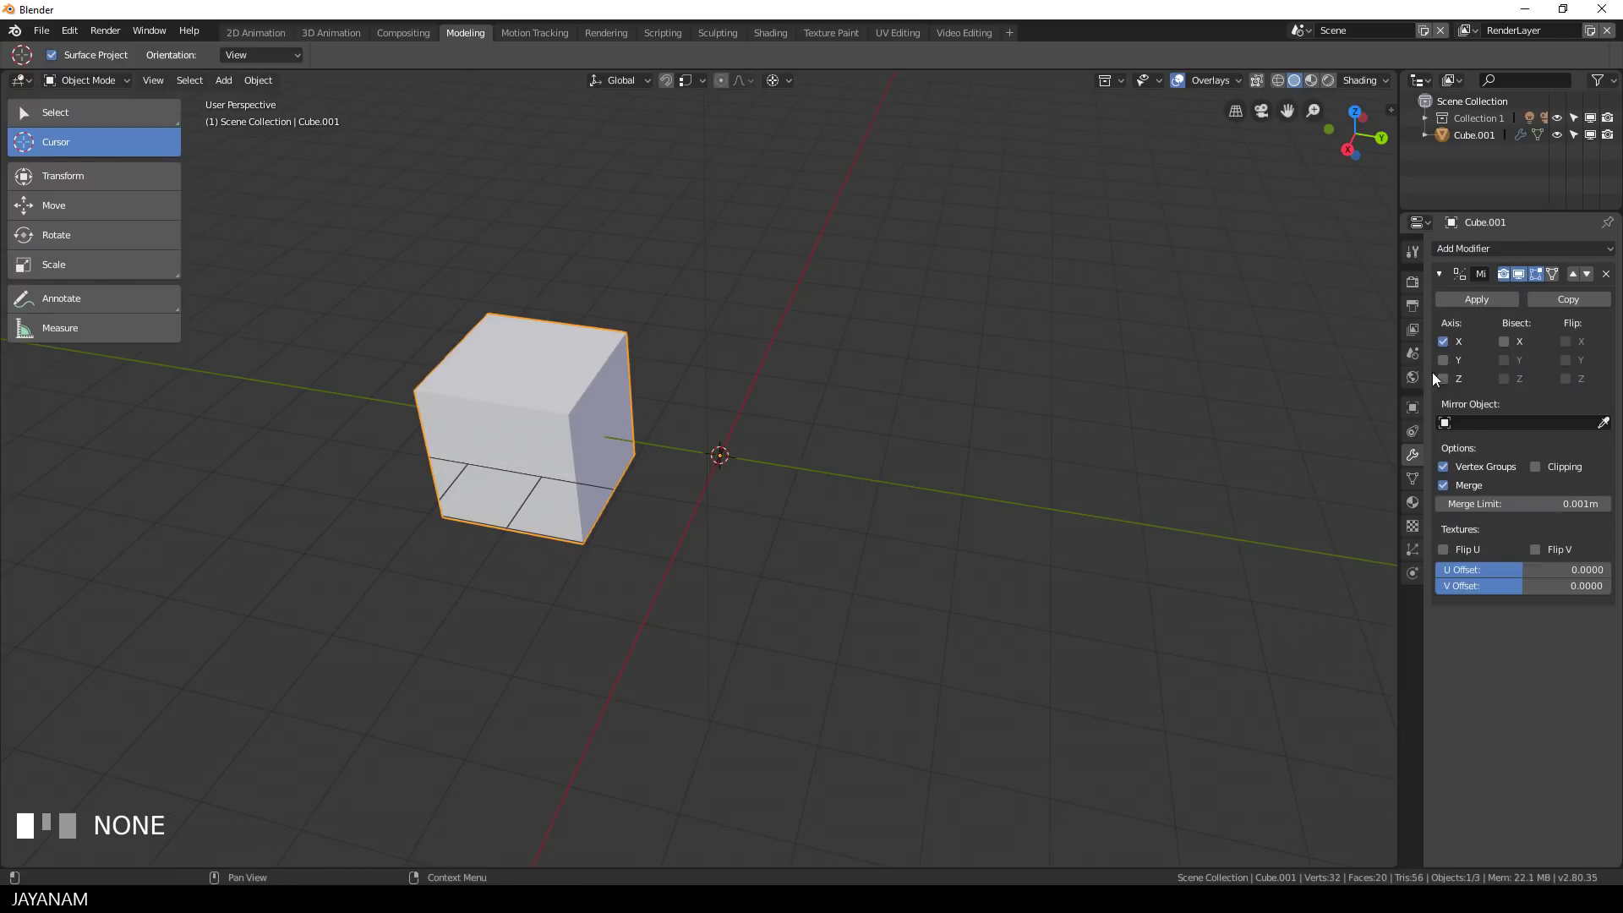
click(1444, 342)
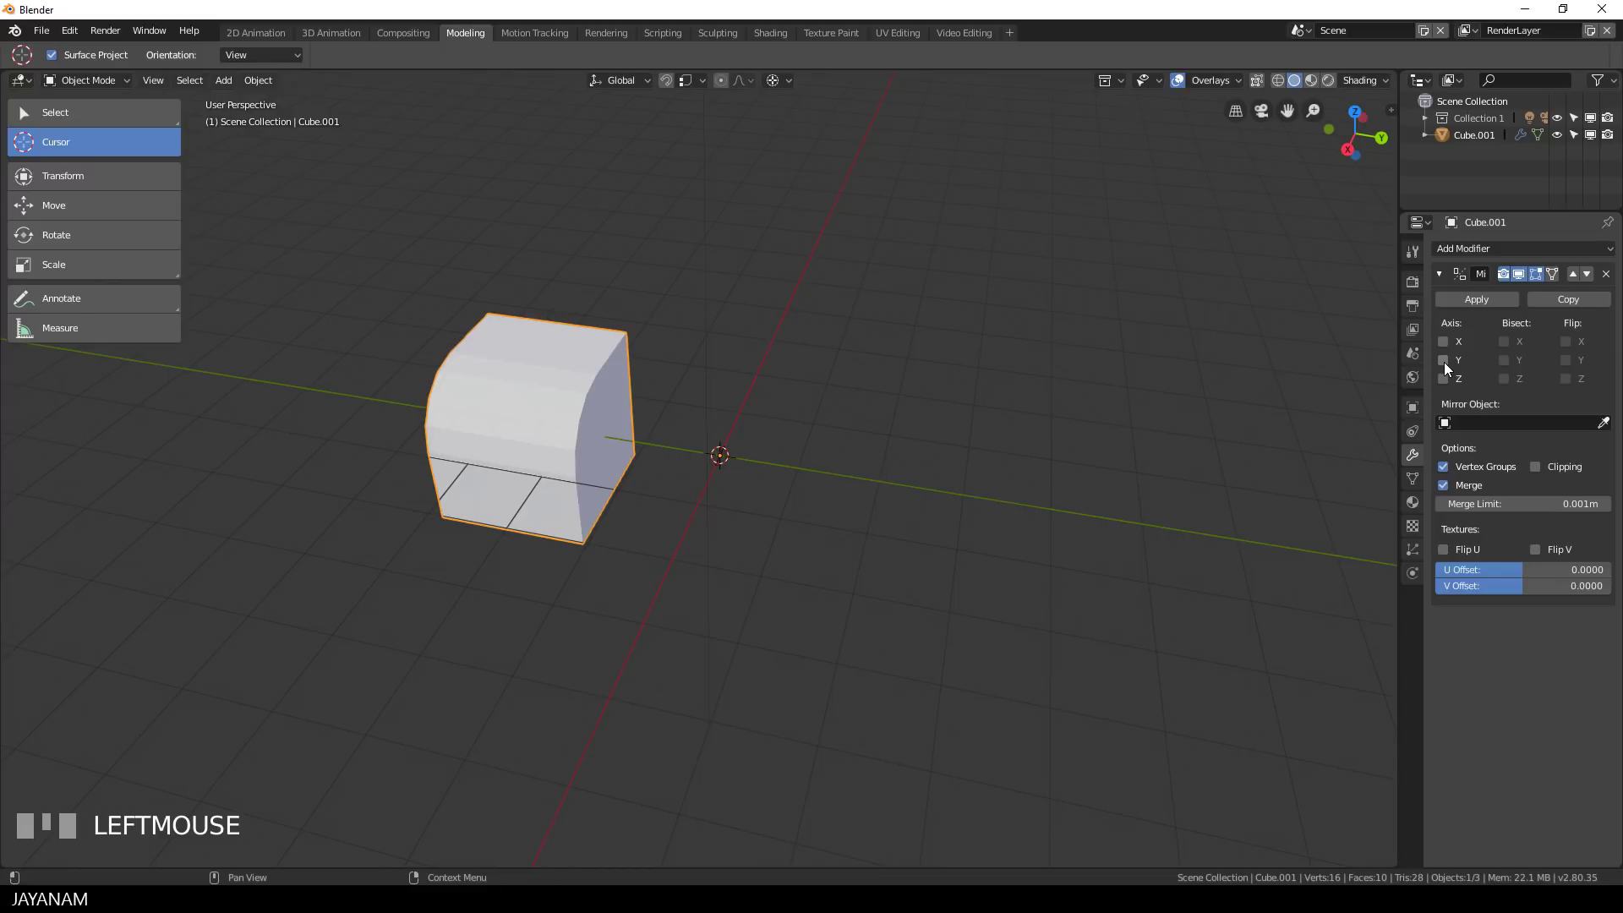
click(1443, 361)
middle_drag(1028, 443, 526, 486)
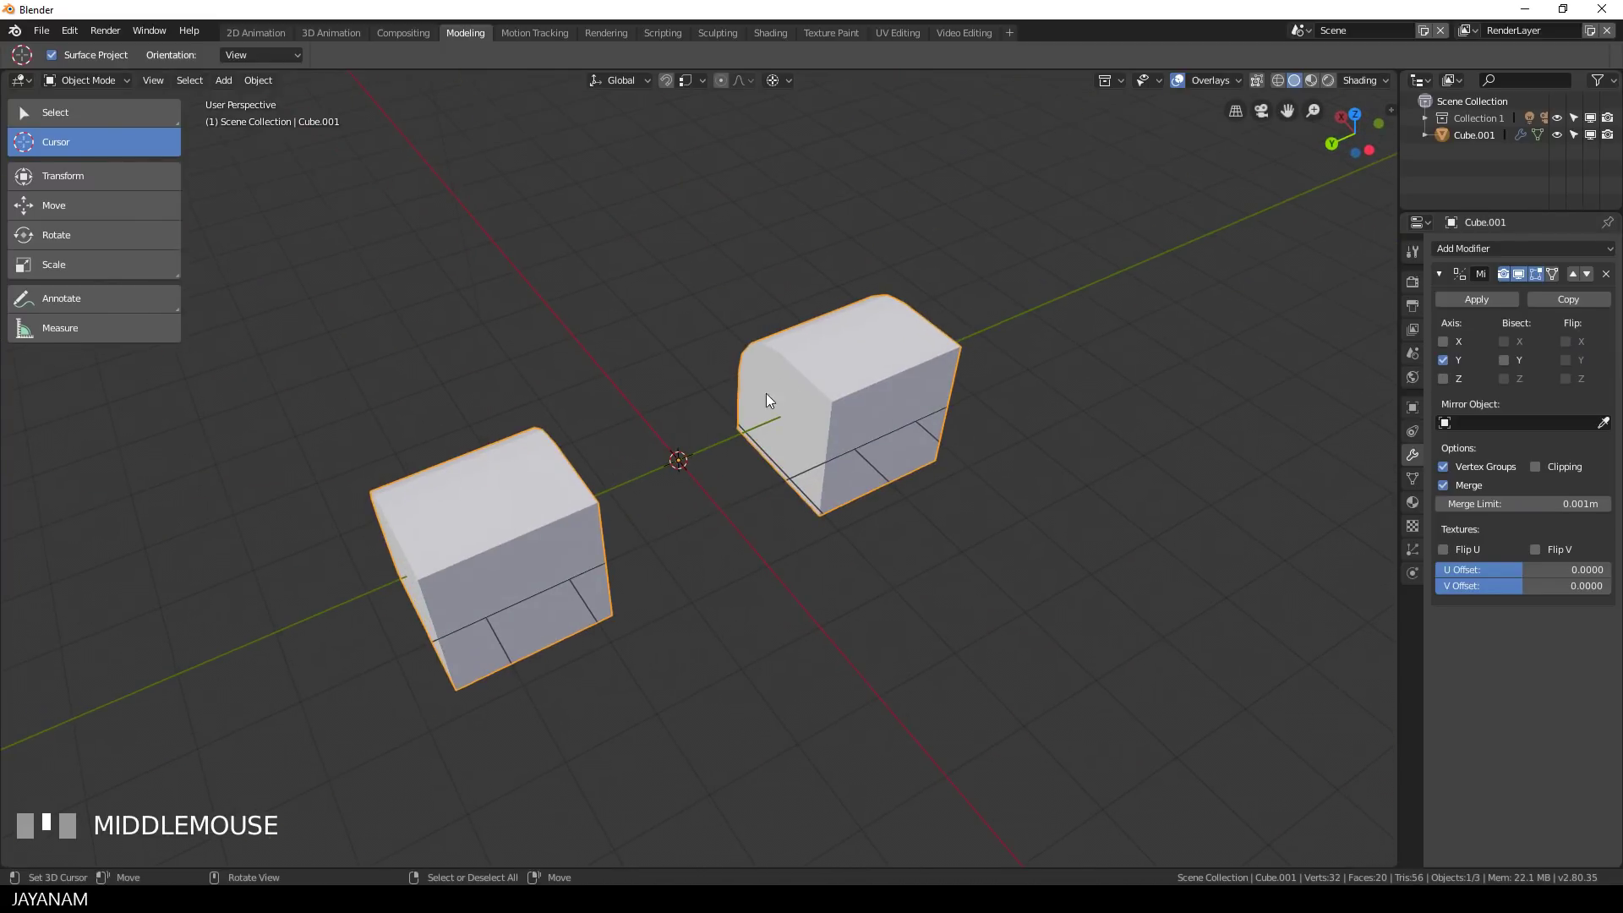
In Edit Mode, bevel the negative X top edge of the original cube with offset about 0.29 and four segments.
right_click(896, 367)
key(Tab)
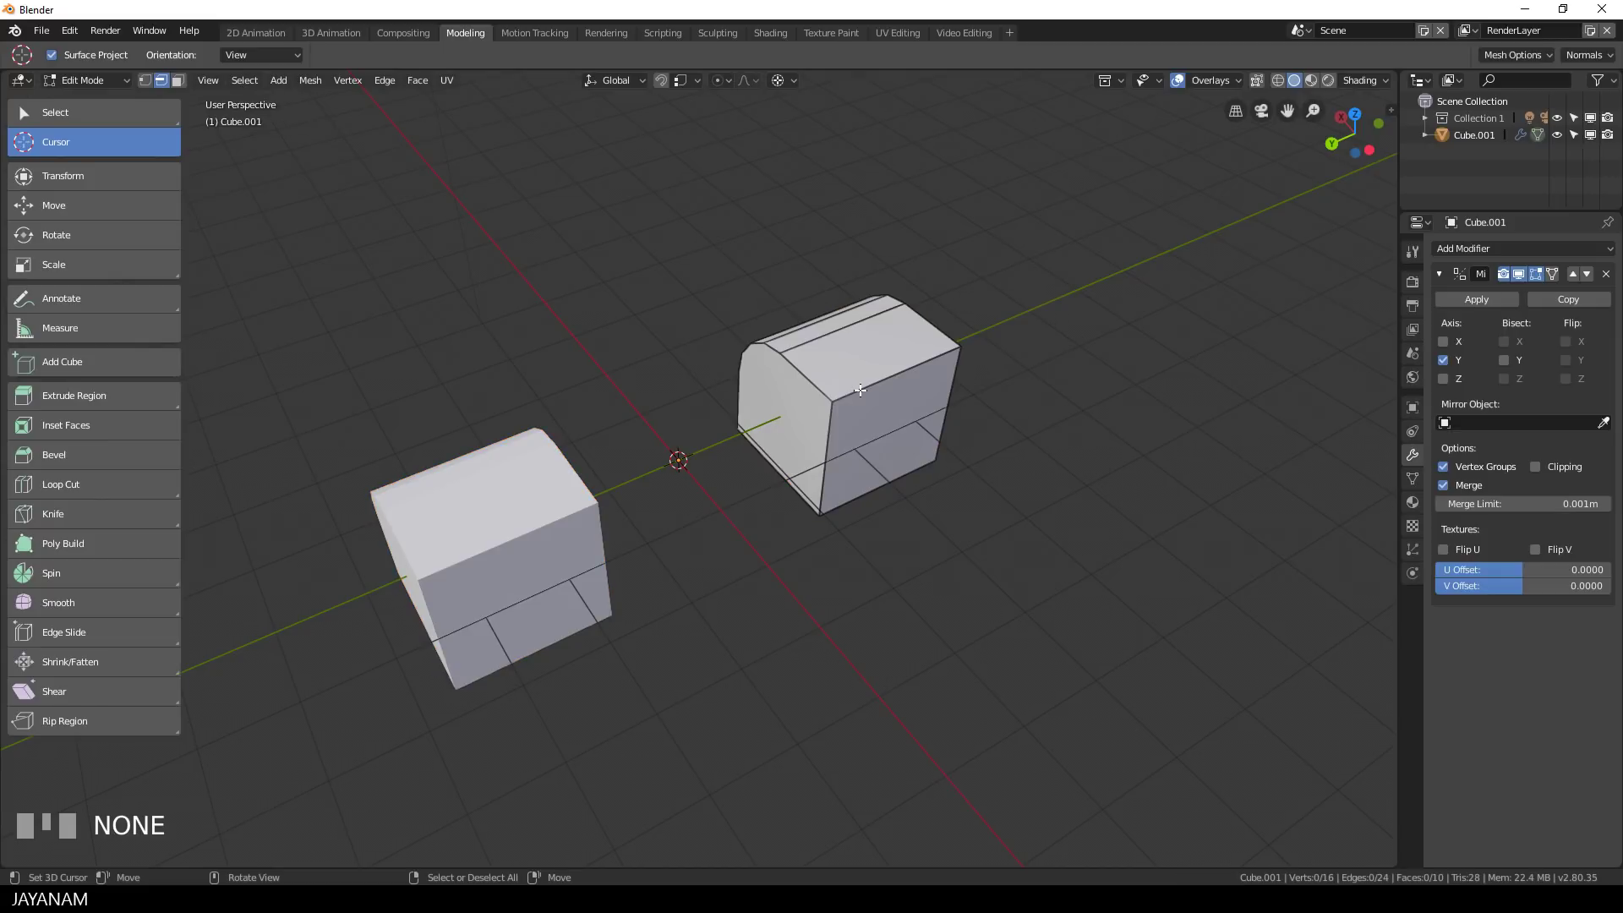
right_click(860, 389)
key(ctrl+b)
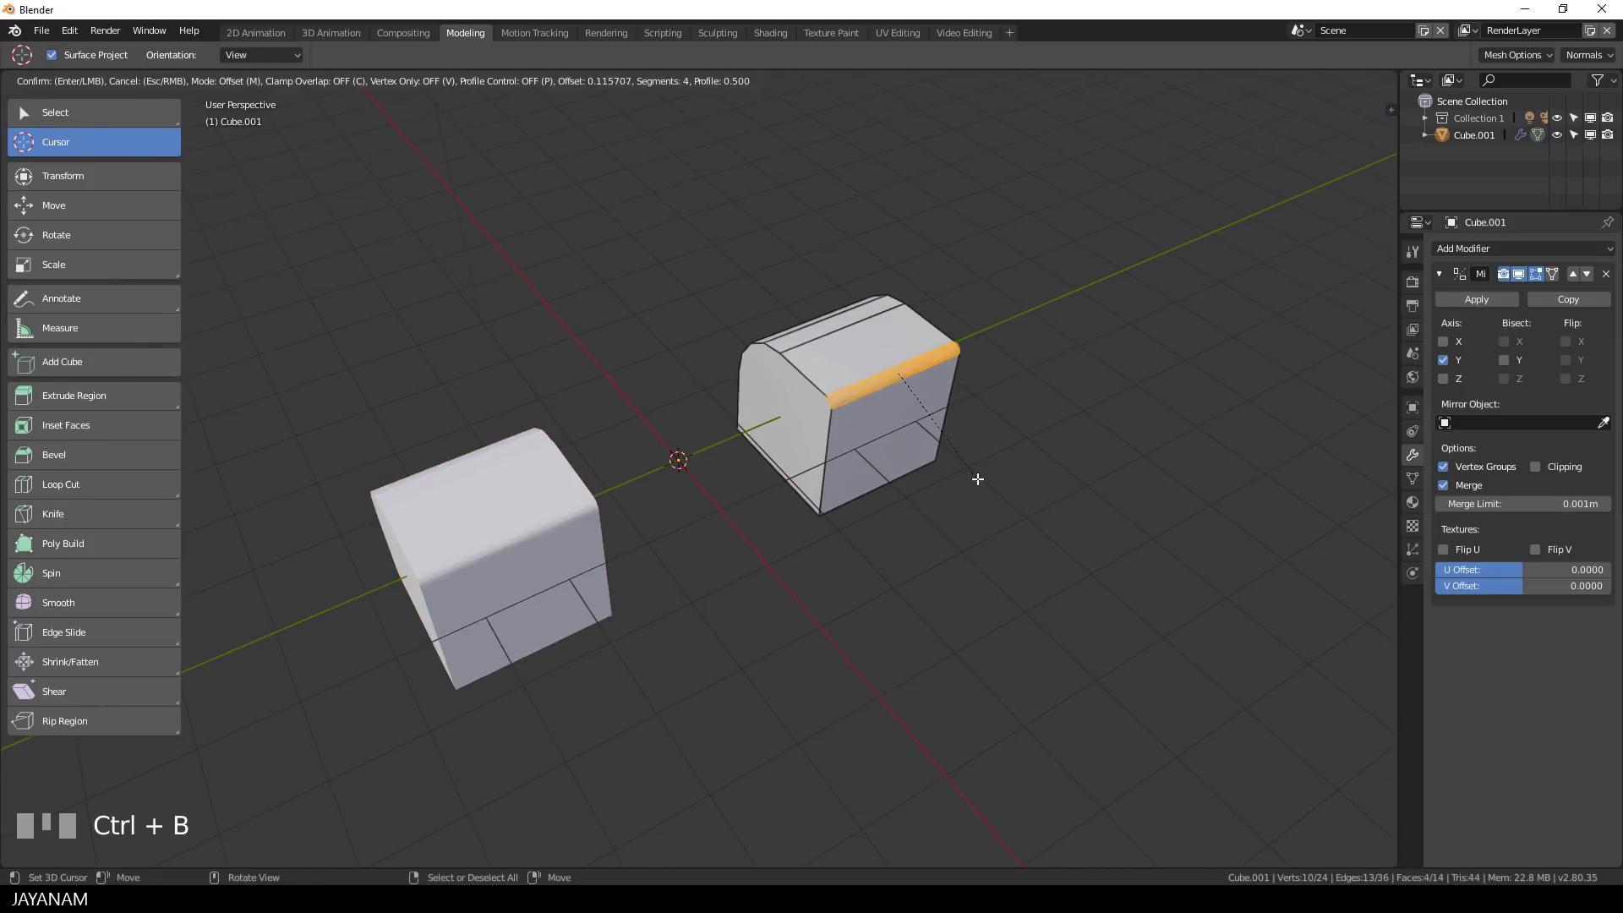
scroll(979, 474, up, 3)
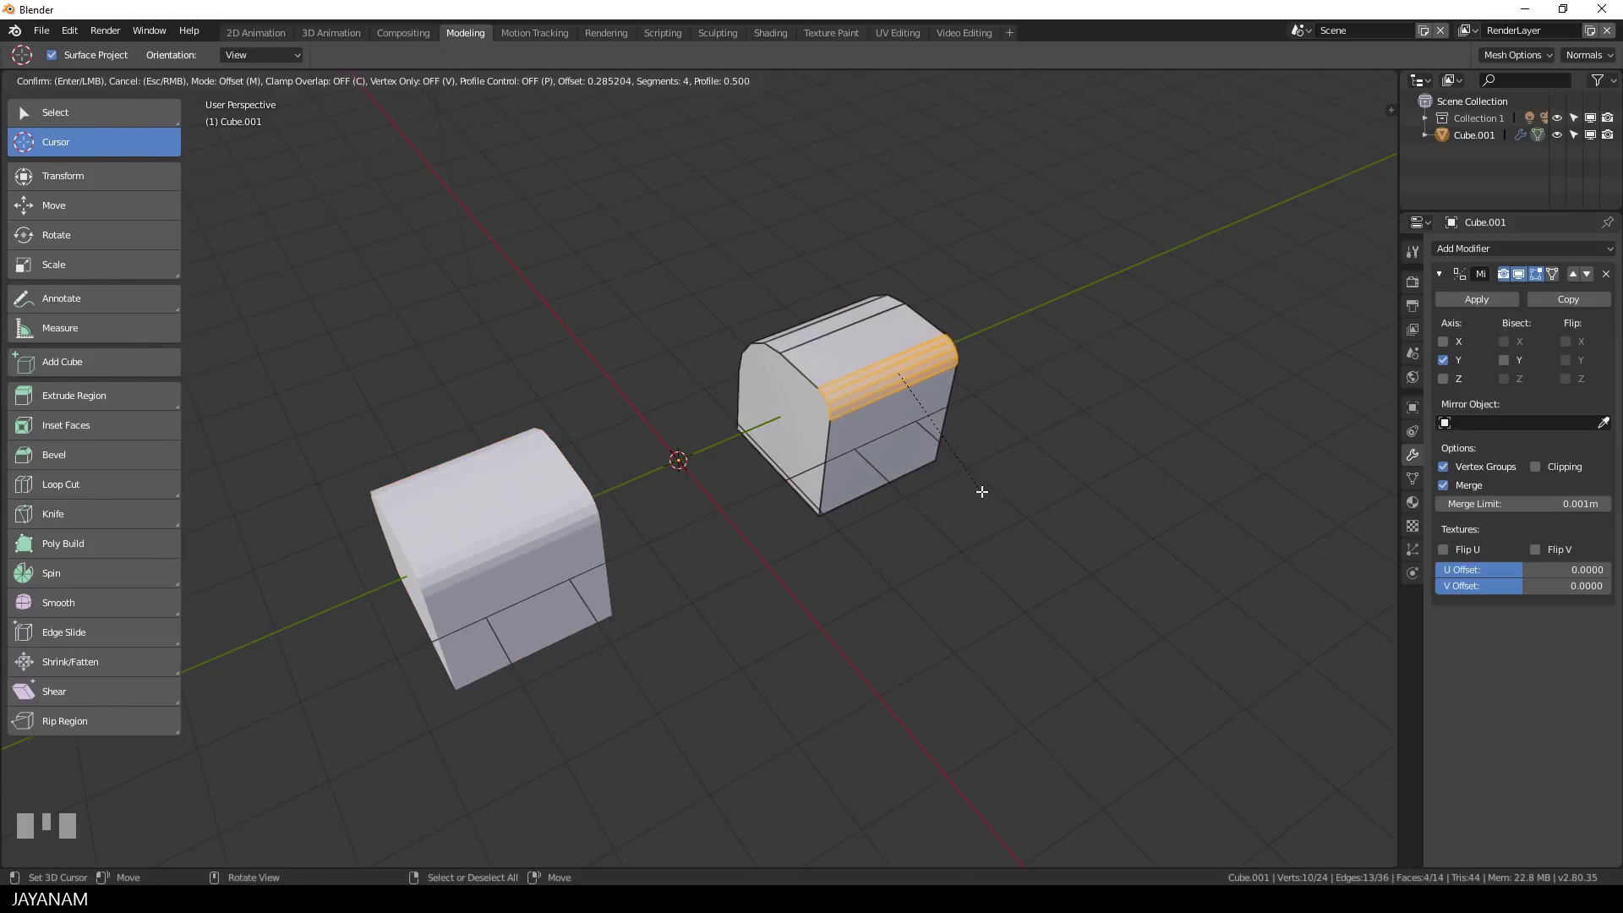
click(926, 489)
Raise the negative X bottom edge of the original cube along Z so its underside slopes.
middle_drag(926, 489, 927, 497)
right_click(927, 499)
key(g)
key(z)
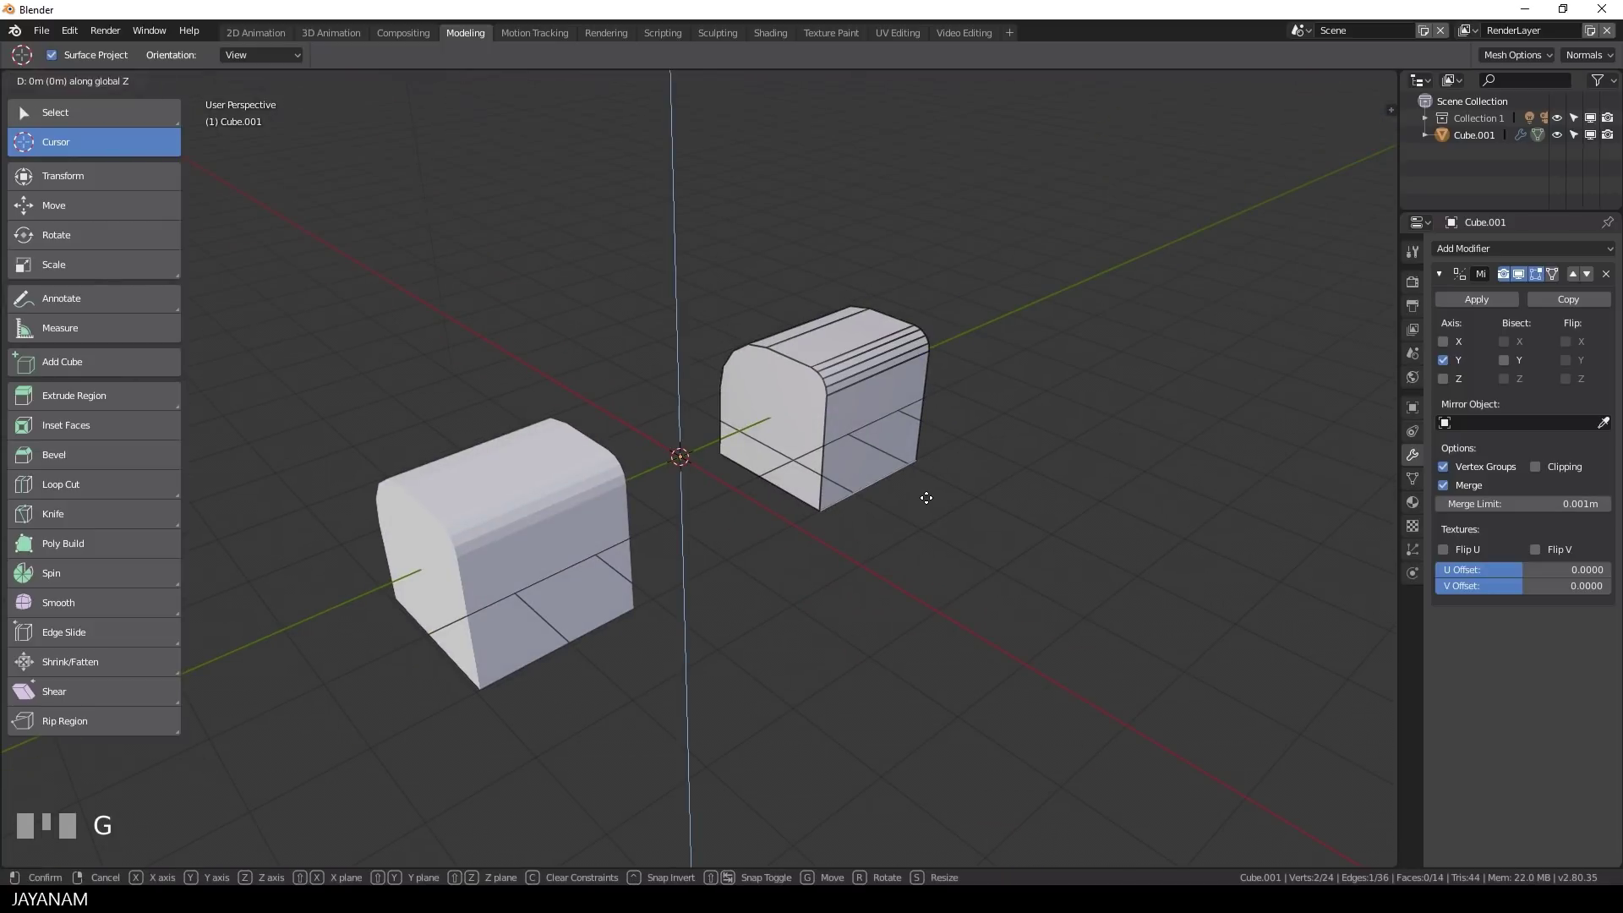
click(921, 427)
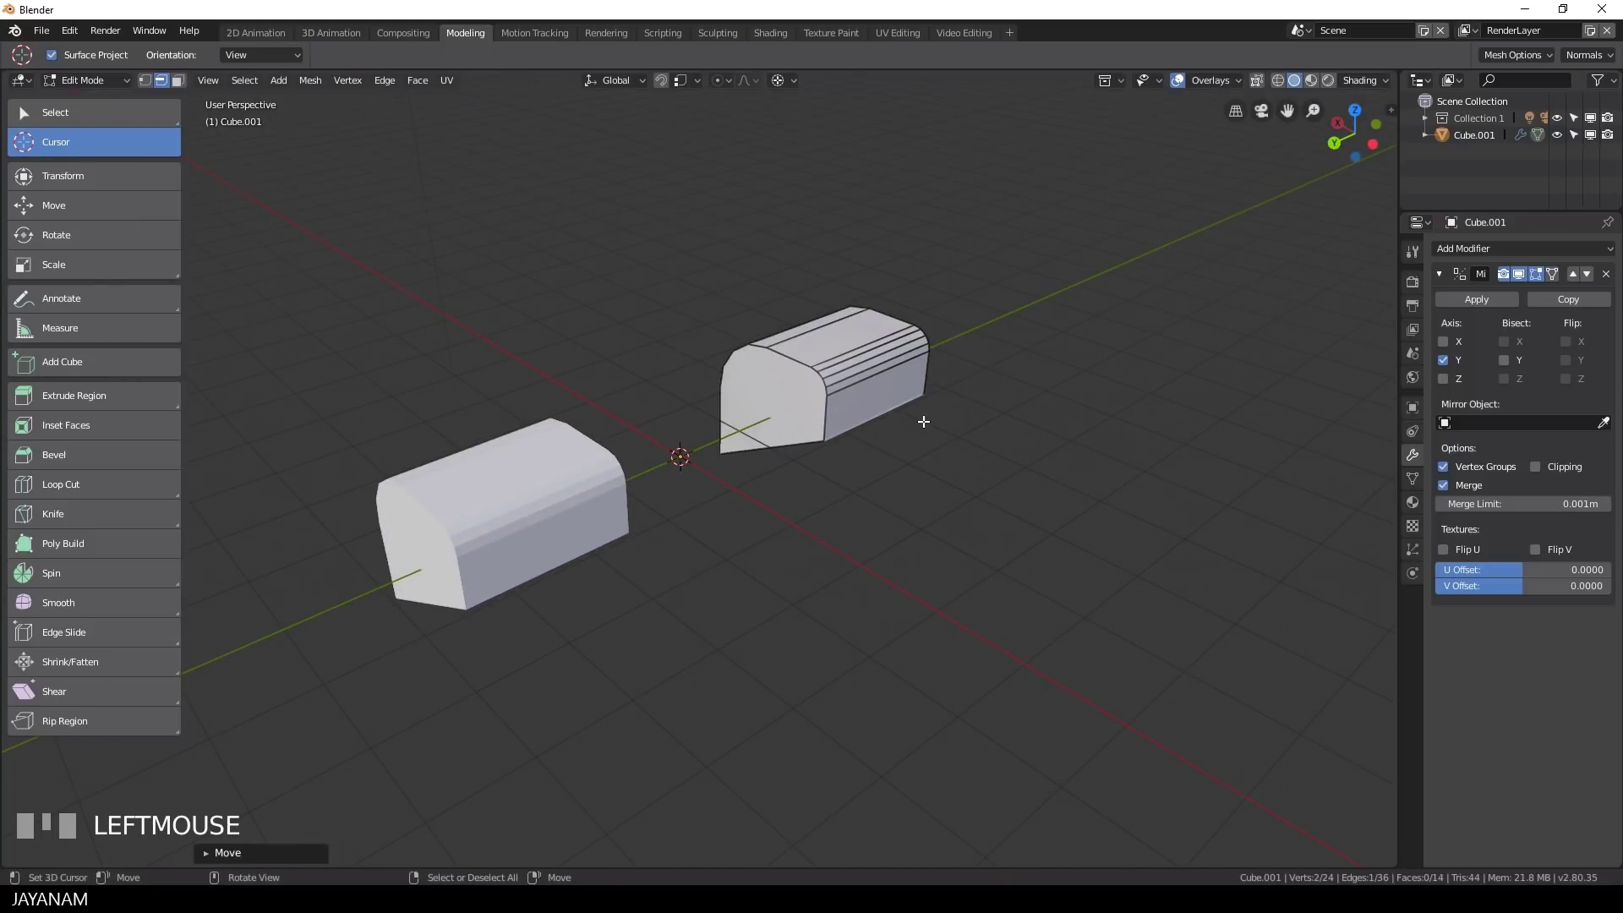
In face select mode, inset the original cube's end face that points towards the mirror plane.
click(178, 80)
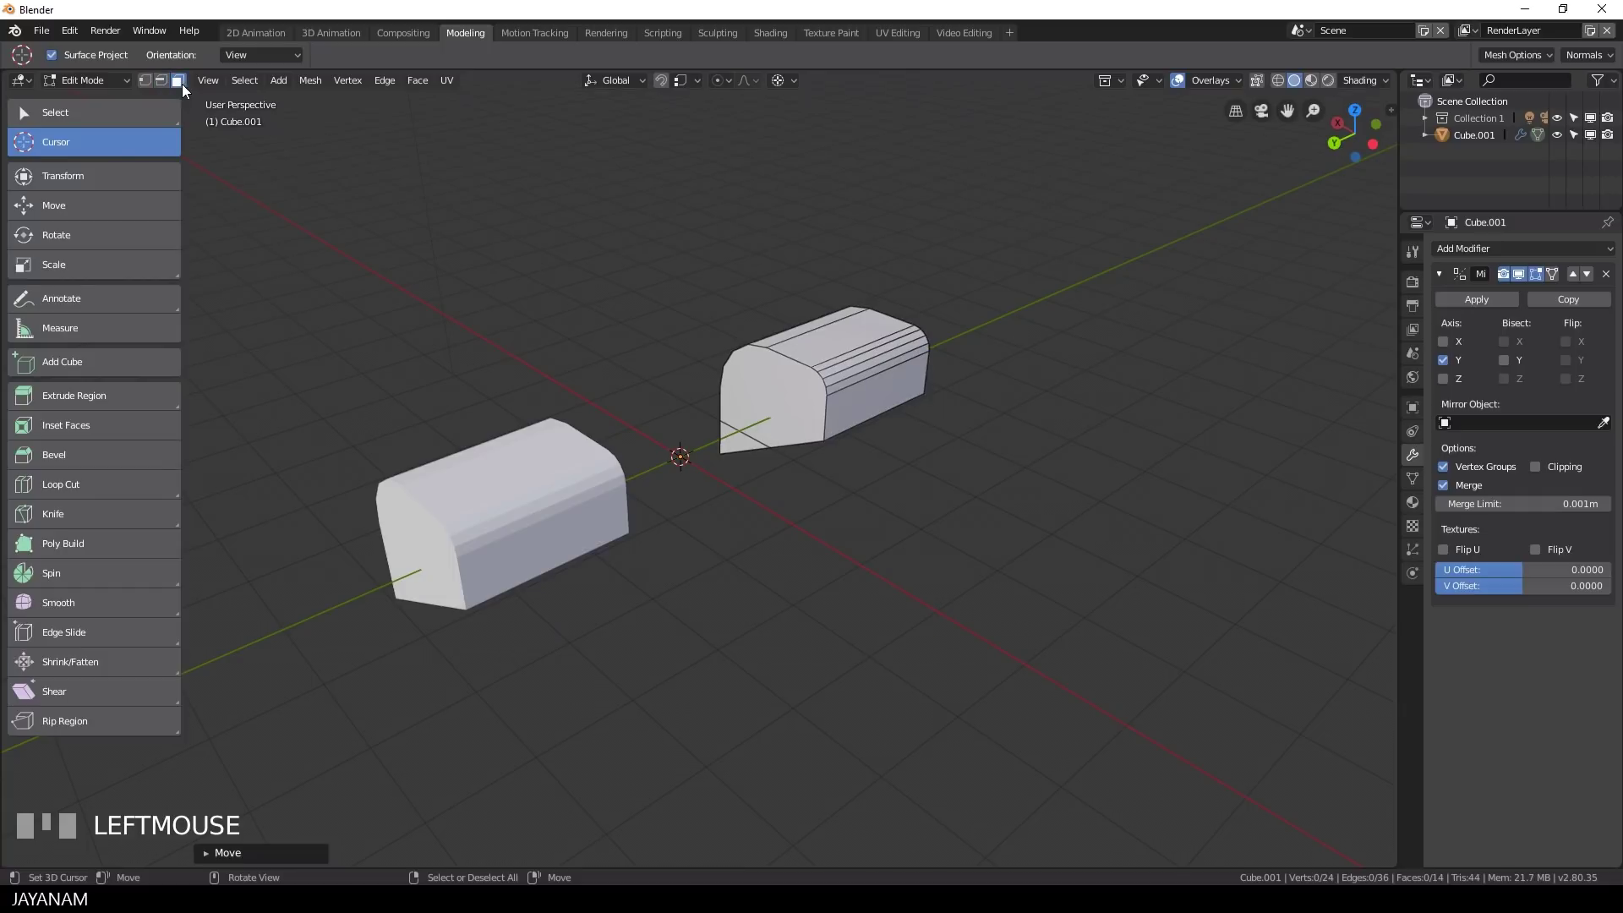
right_click(770, 398)
key(i)
click(972, 454)
middle_drag(972, 454, 946, 461)
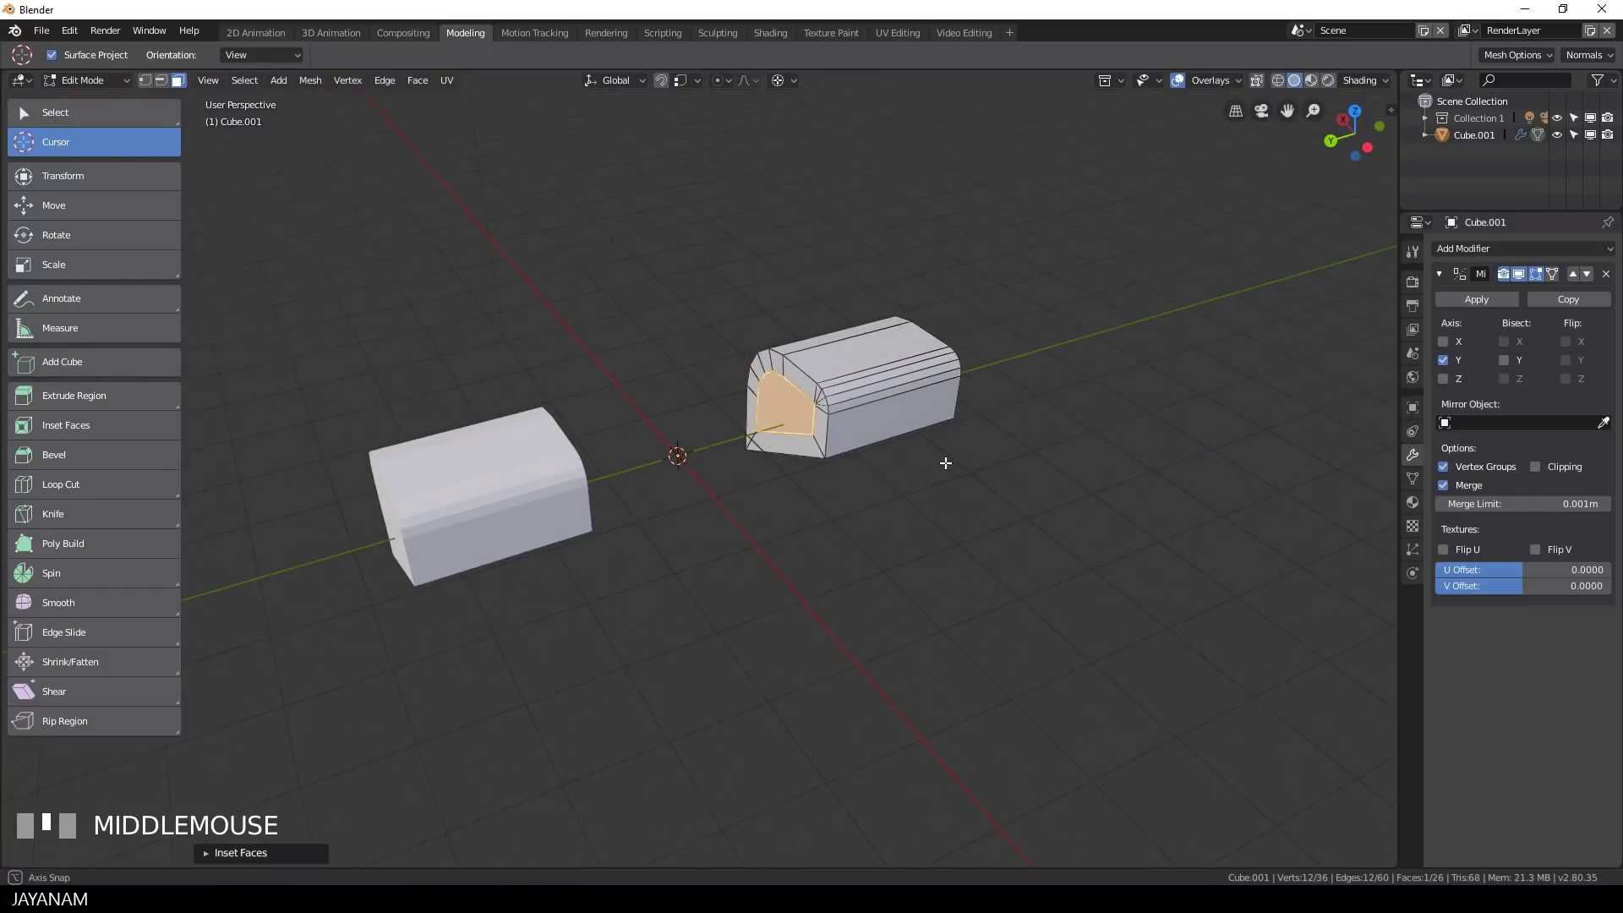
Extrude the inset face about 1.1 m towards the mirror plane and return to Object Mode.
key(e)
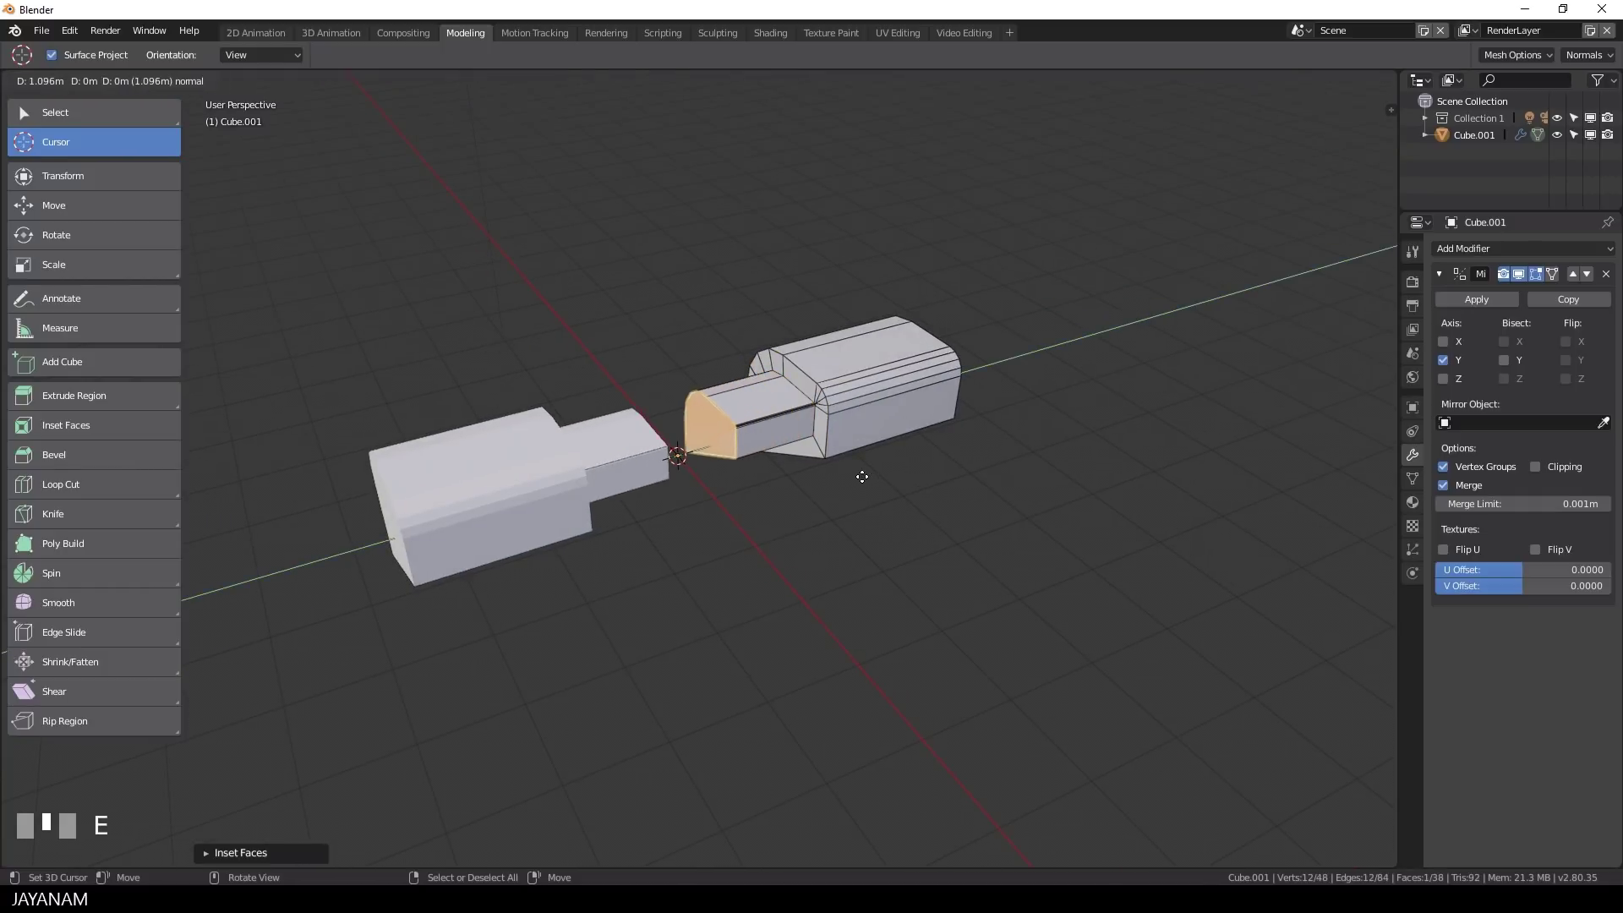
click(855, 474)
middle_drag(854, 474, 877, 445)
key(Tab)
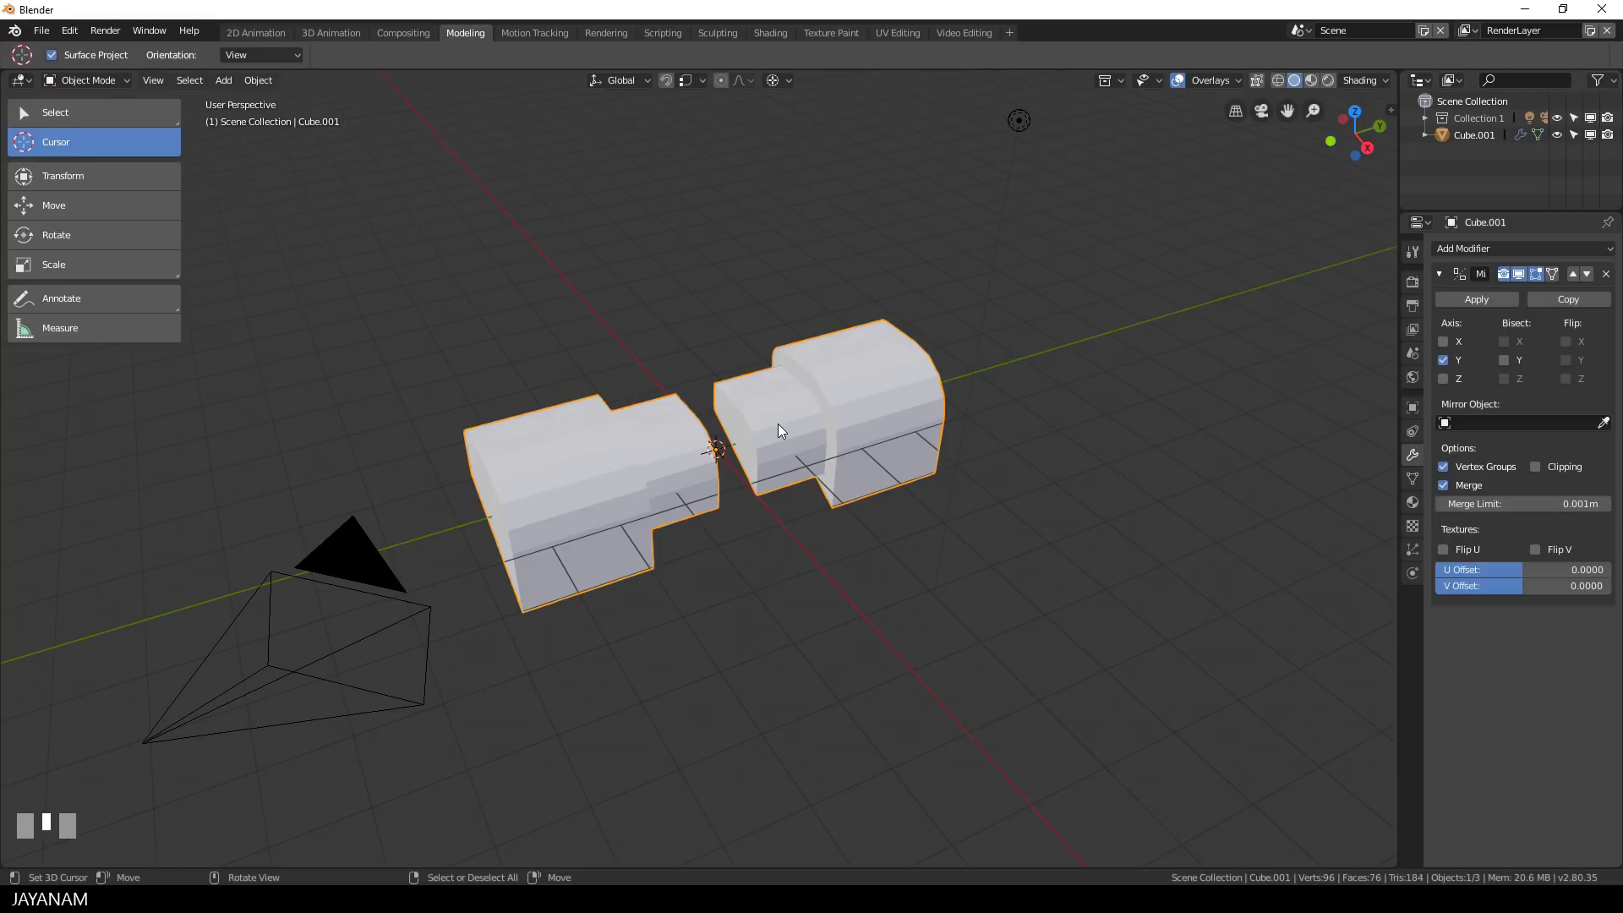
Enable Clipping on the Mirror modifier and re-enter Edit Mode.
click(1533, 465)
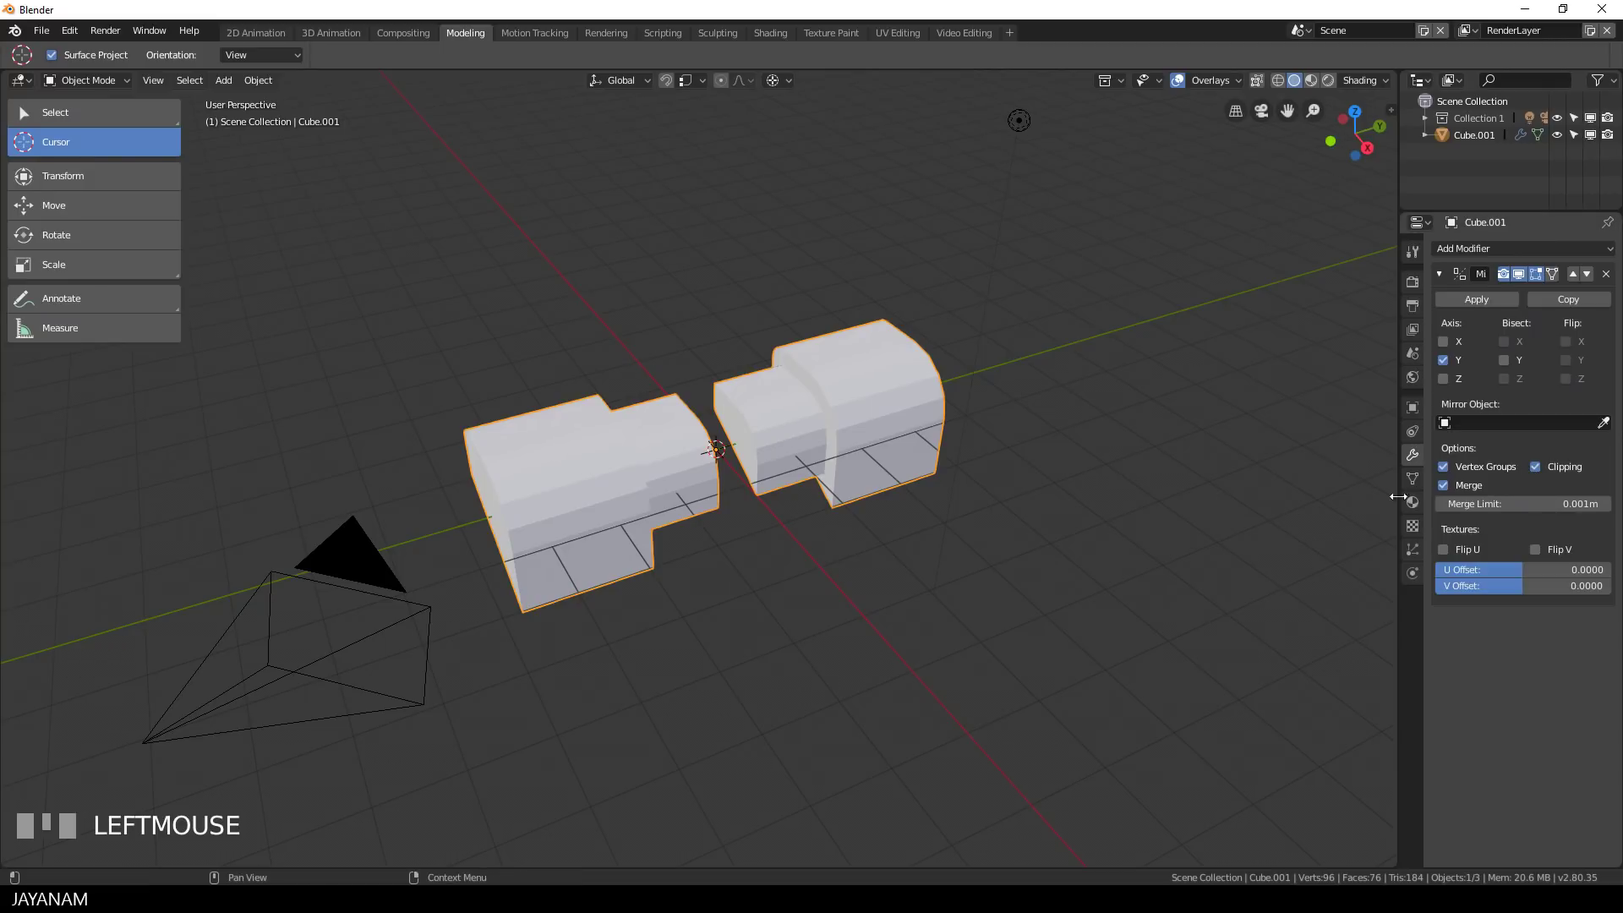
key(Tab)
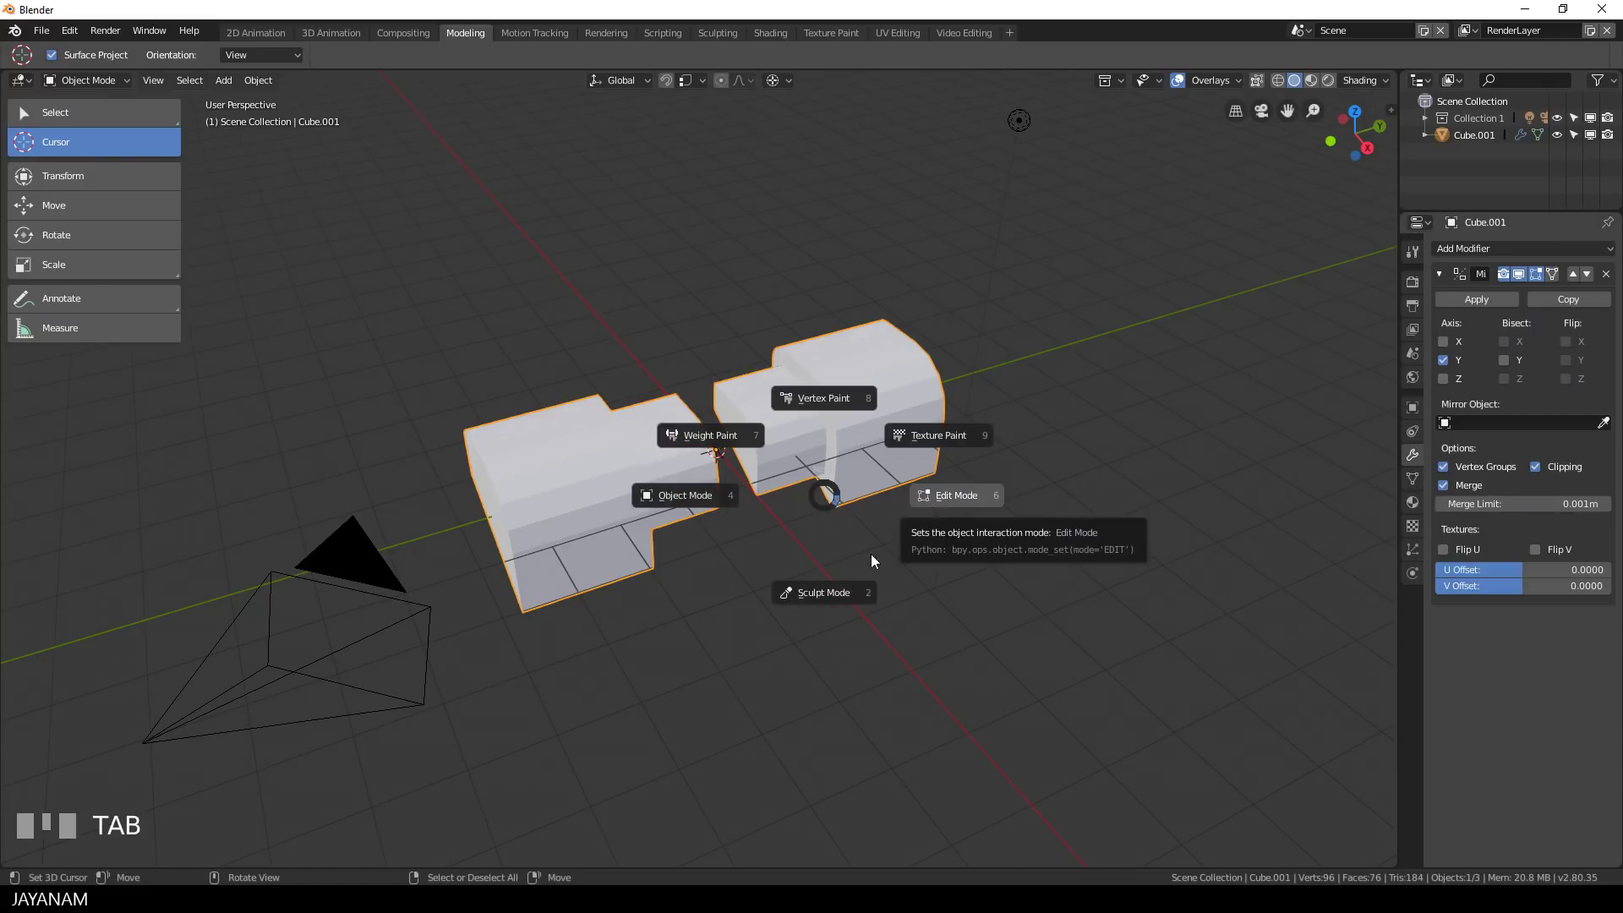
click(924, 507)
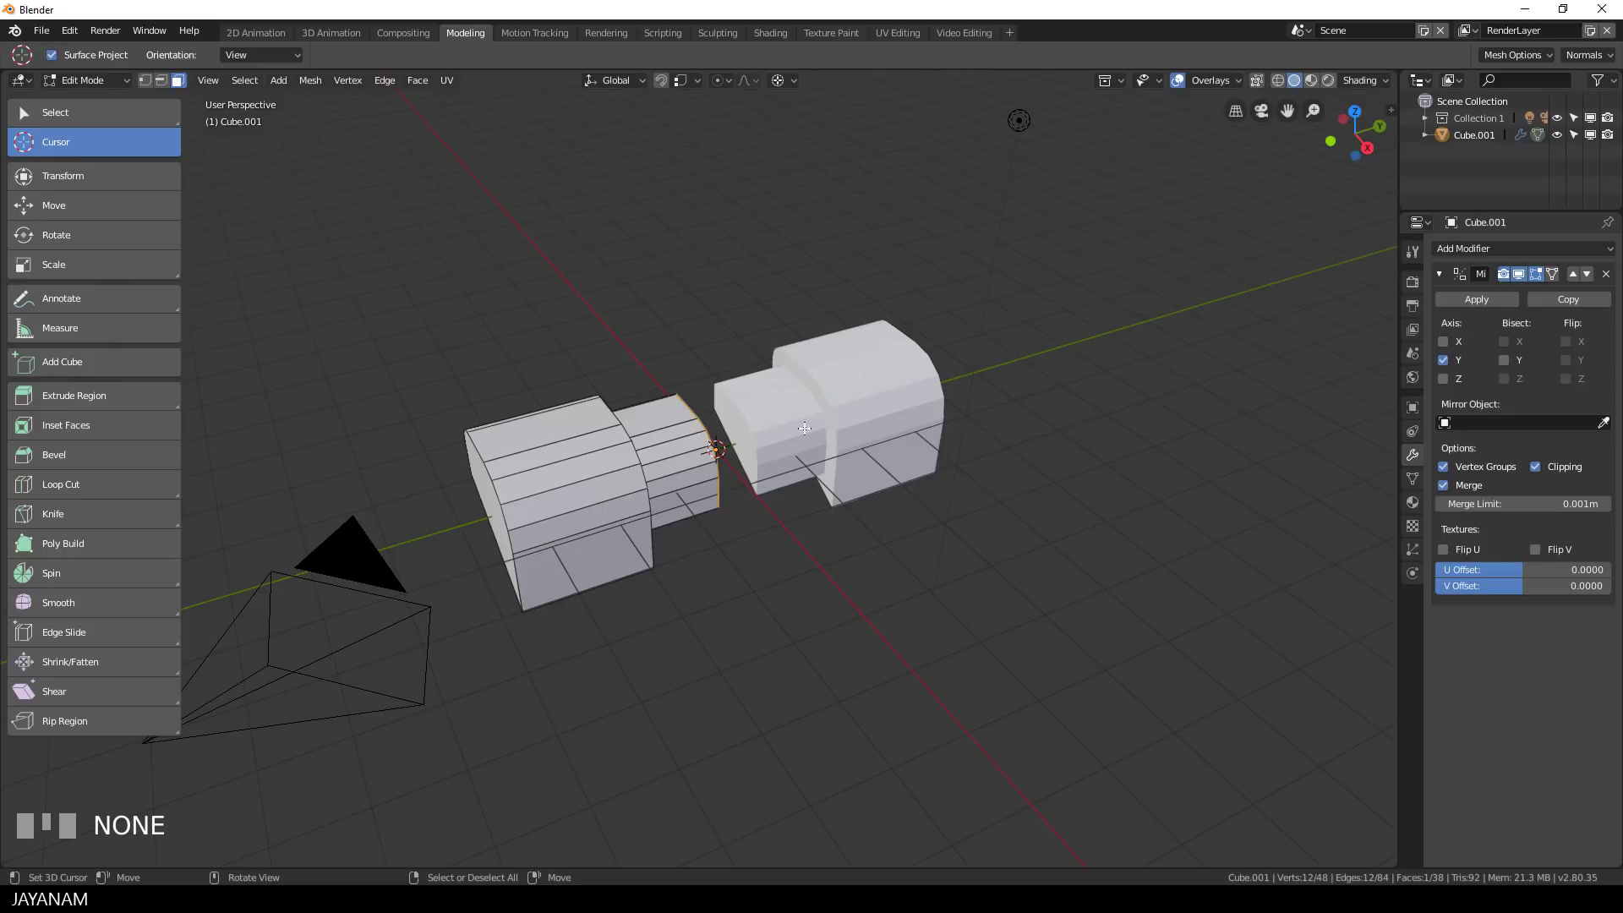
Move the extruded end face along Y onto the mirror plane to close the gap between both halves.
click(179, 84)
middle_drag(837, 473, 717, 475)
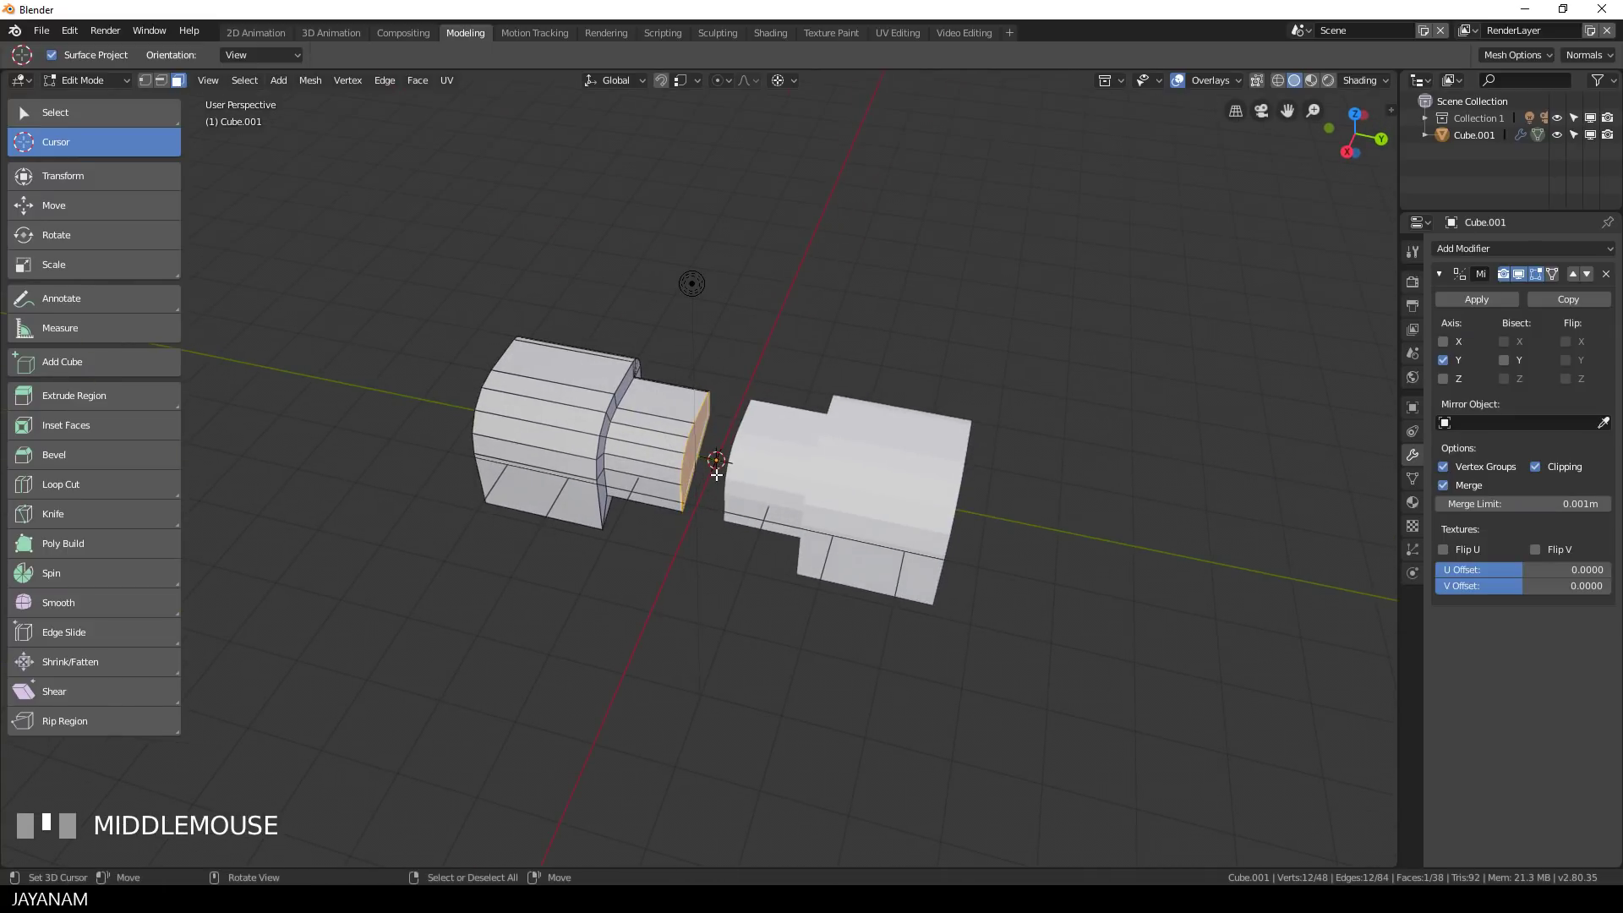
key(g)
key(x)
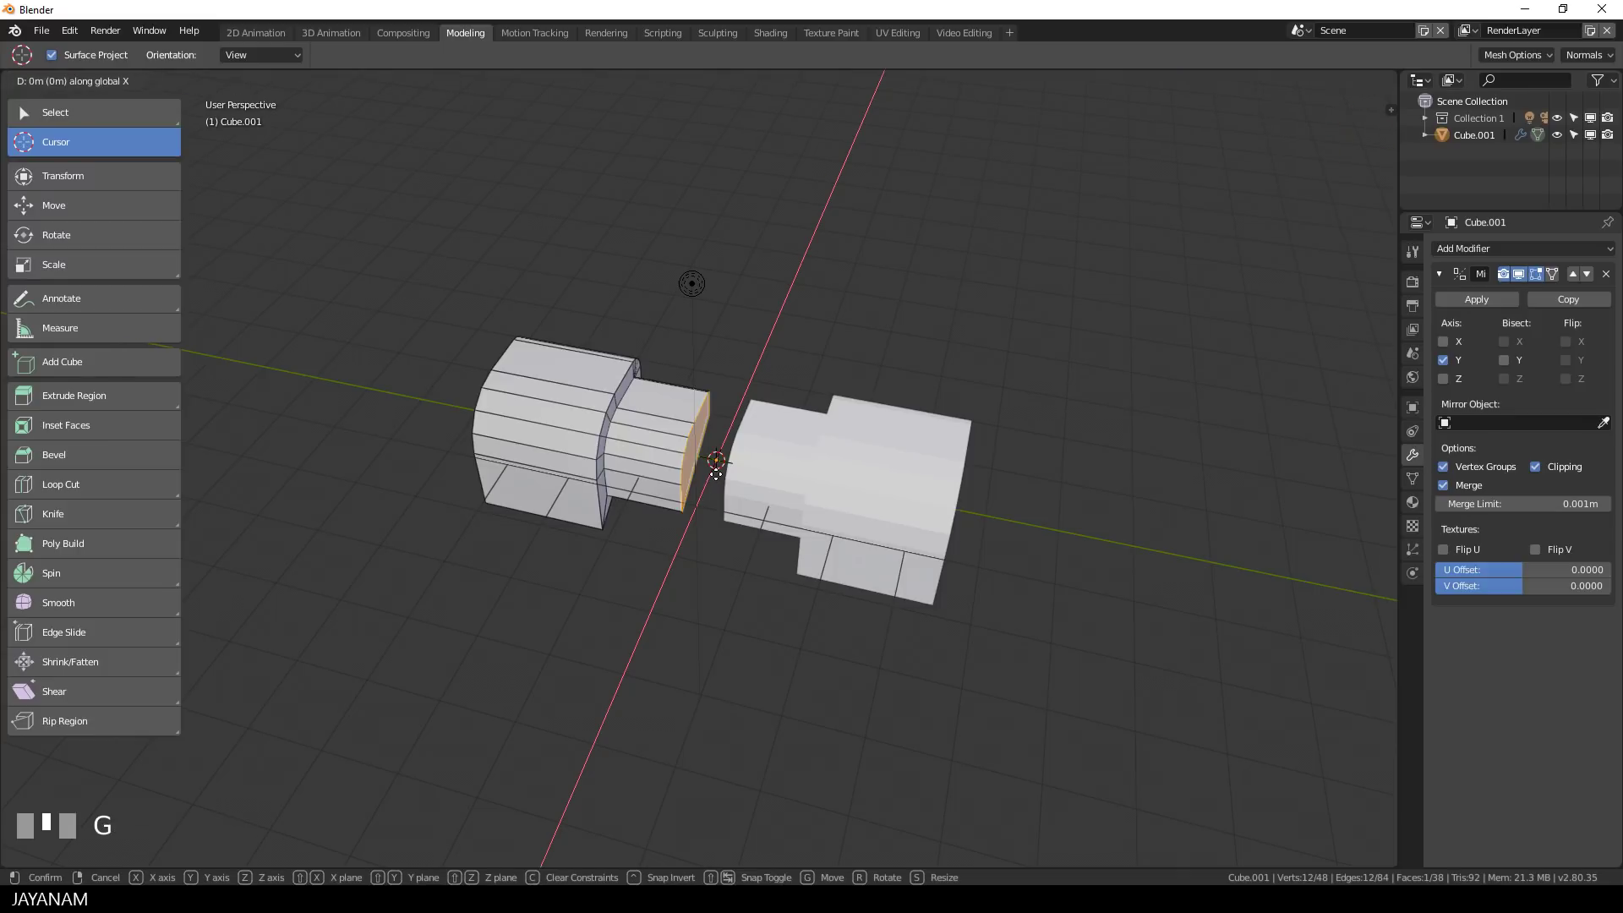
key(y)
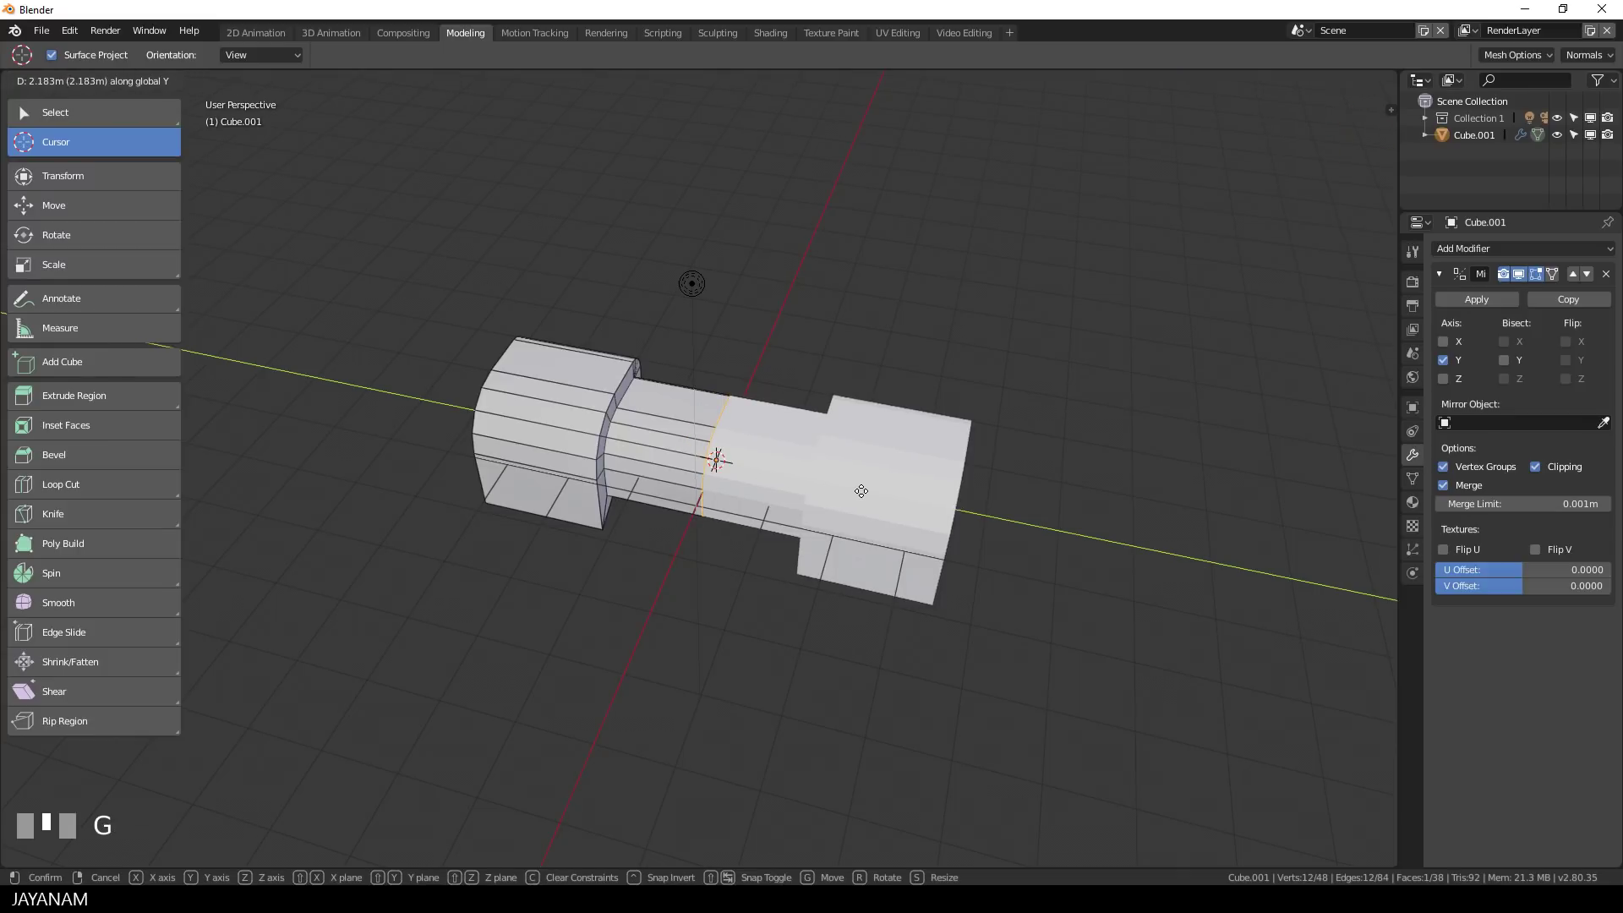
click(863, 490)
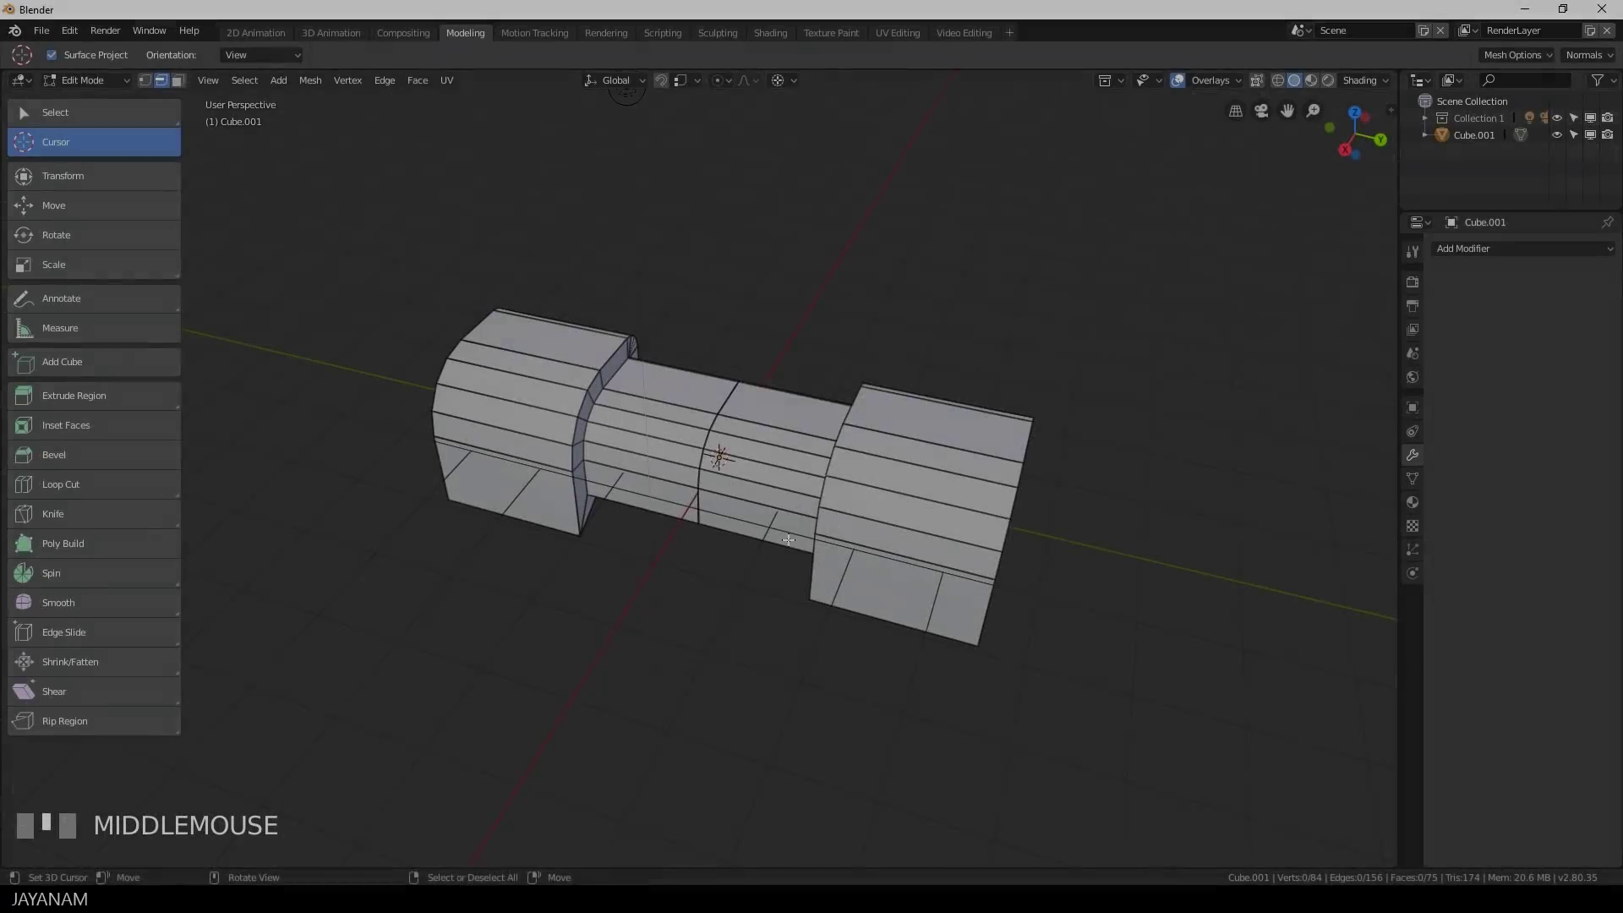
Add two evenly spaced loop cuts around the negative Y half of the connecting neck.
middle_drag(786, 531, 727, 539)
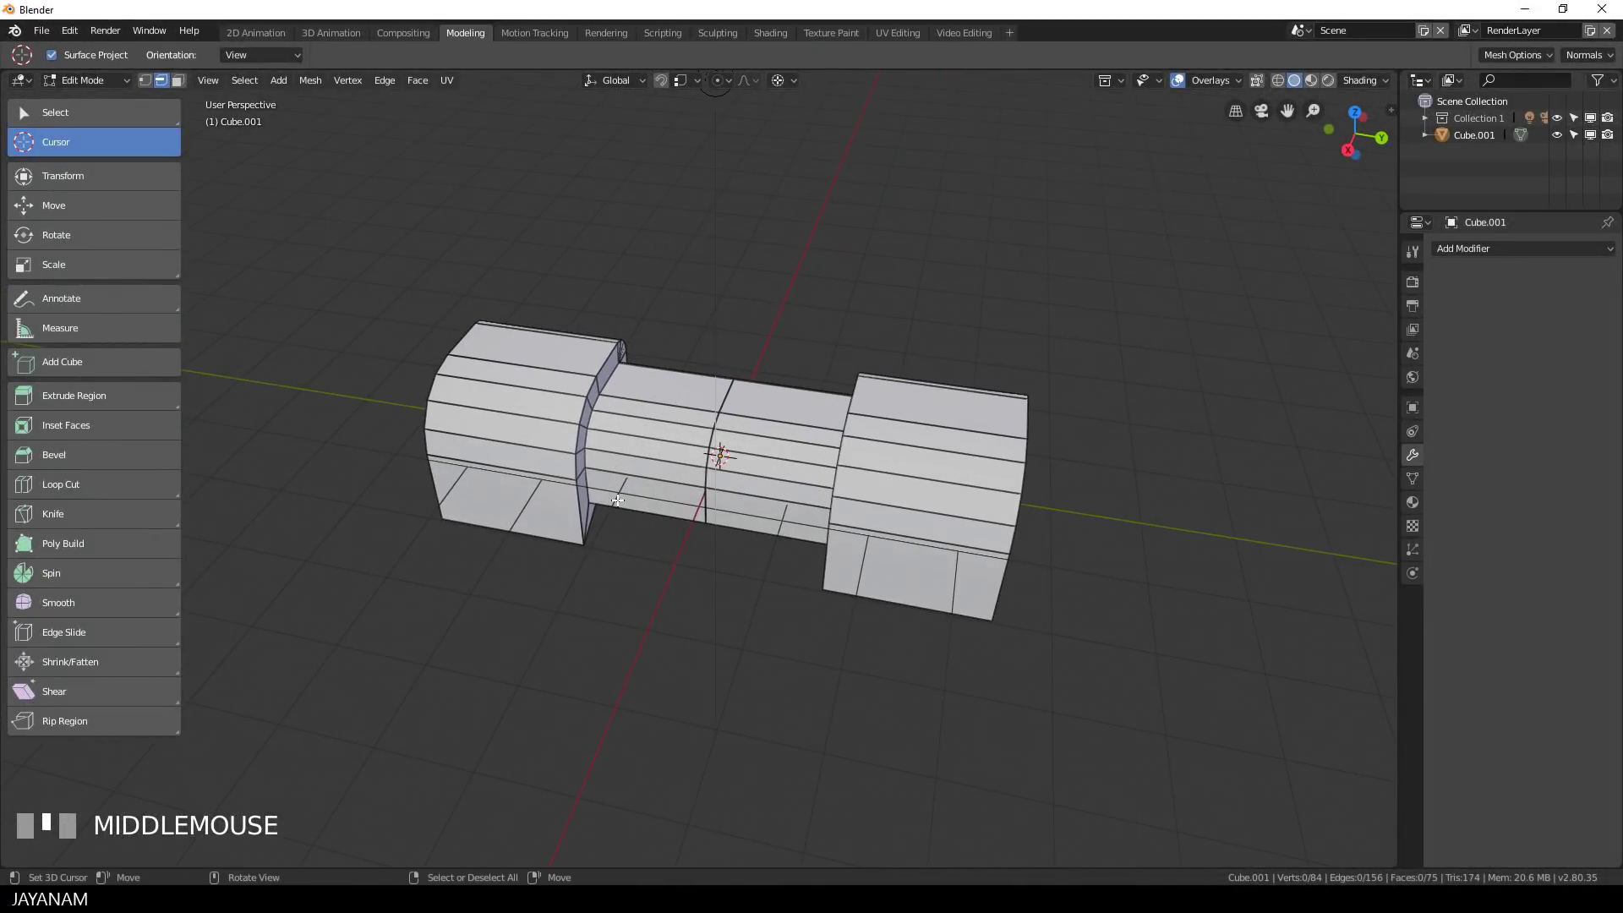
key(ctrl+r)
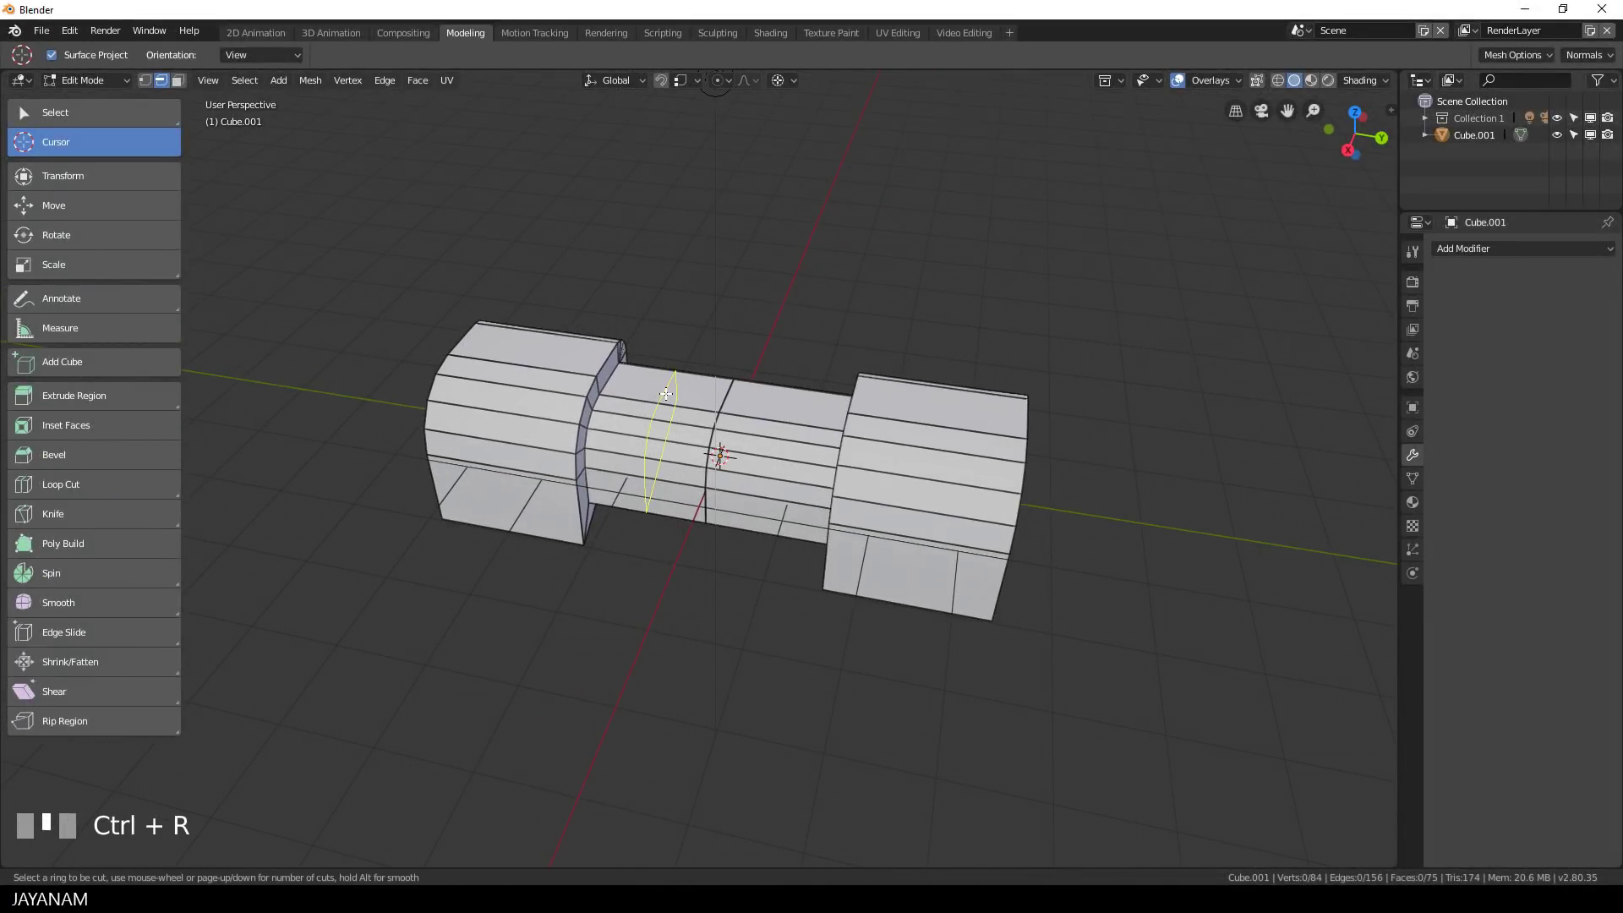
scroll(666, 393, up, 1)
drag(666, 393, 671, 395)
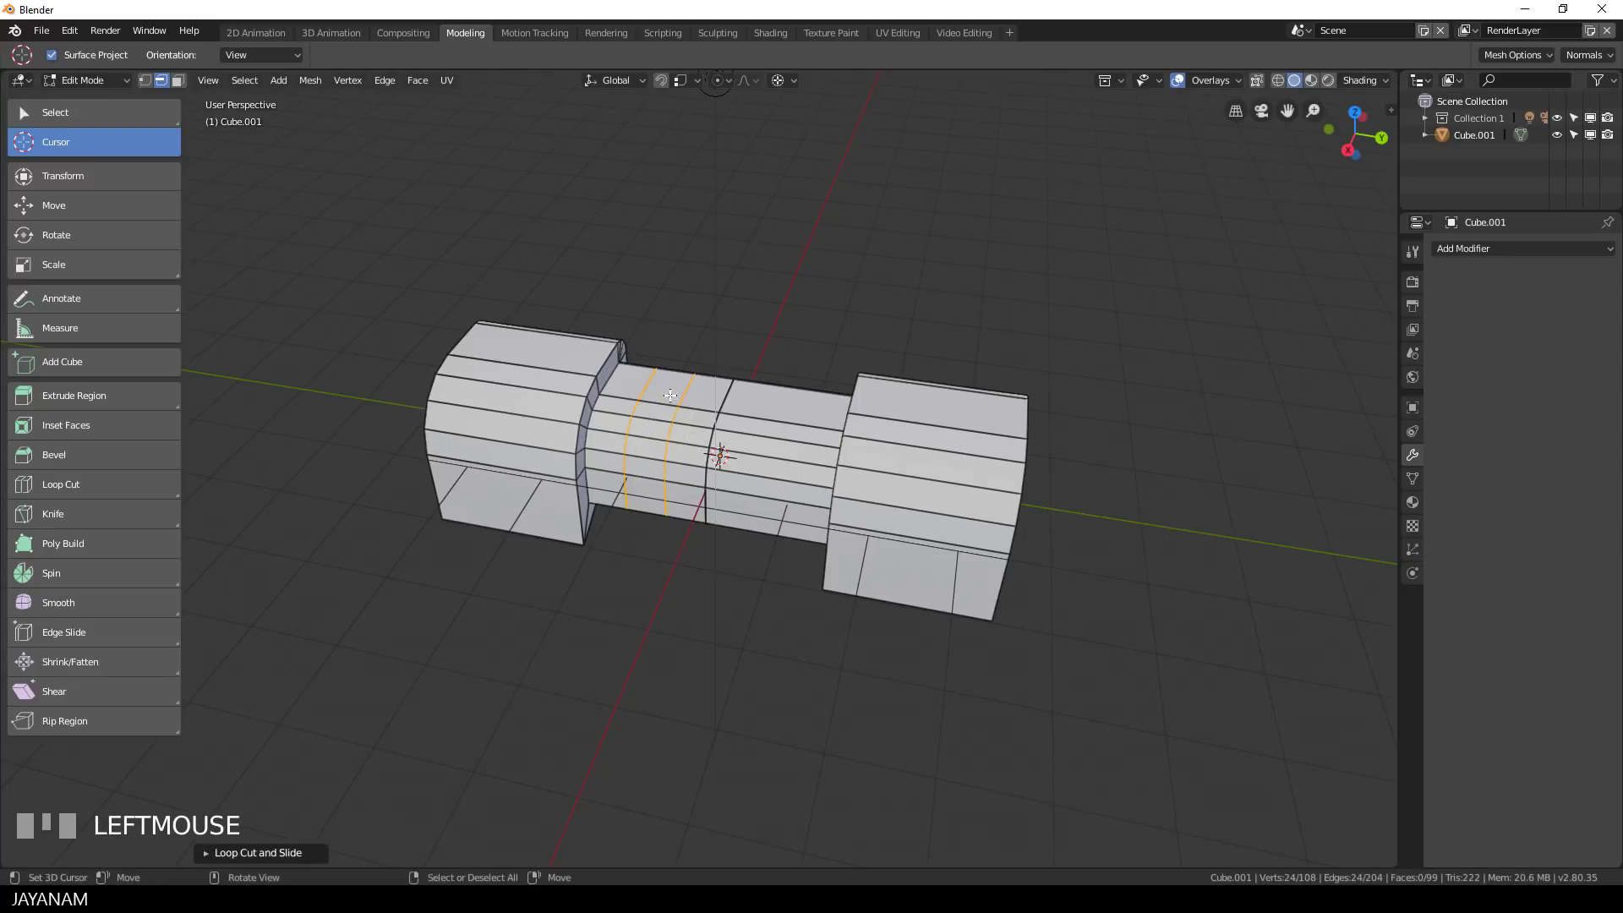
Bevel the two new edge loops with offset about 0.12 and four segments, and scale them down slightly.
key(ctrl+b)
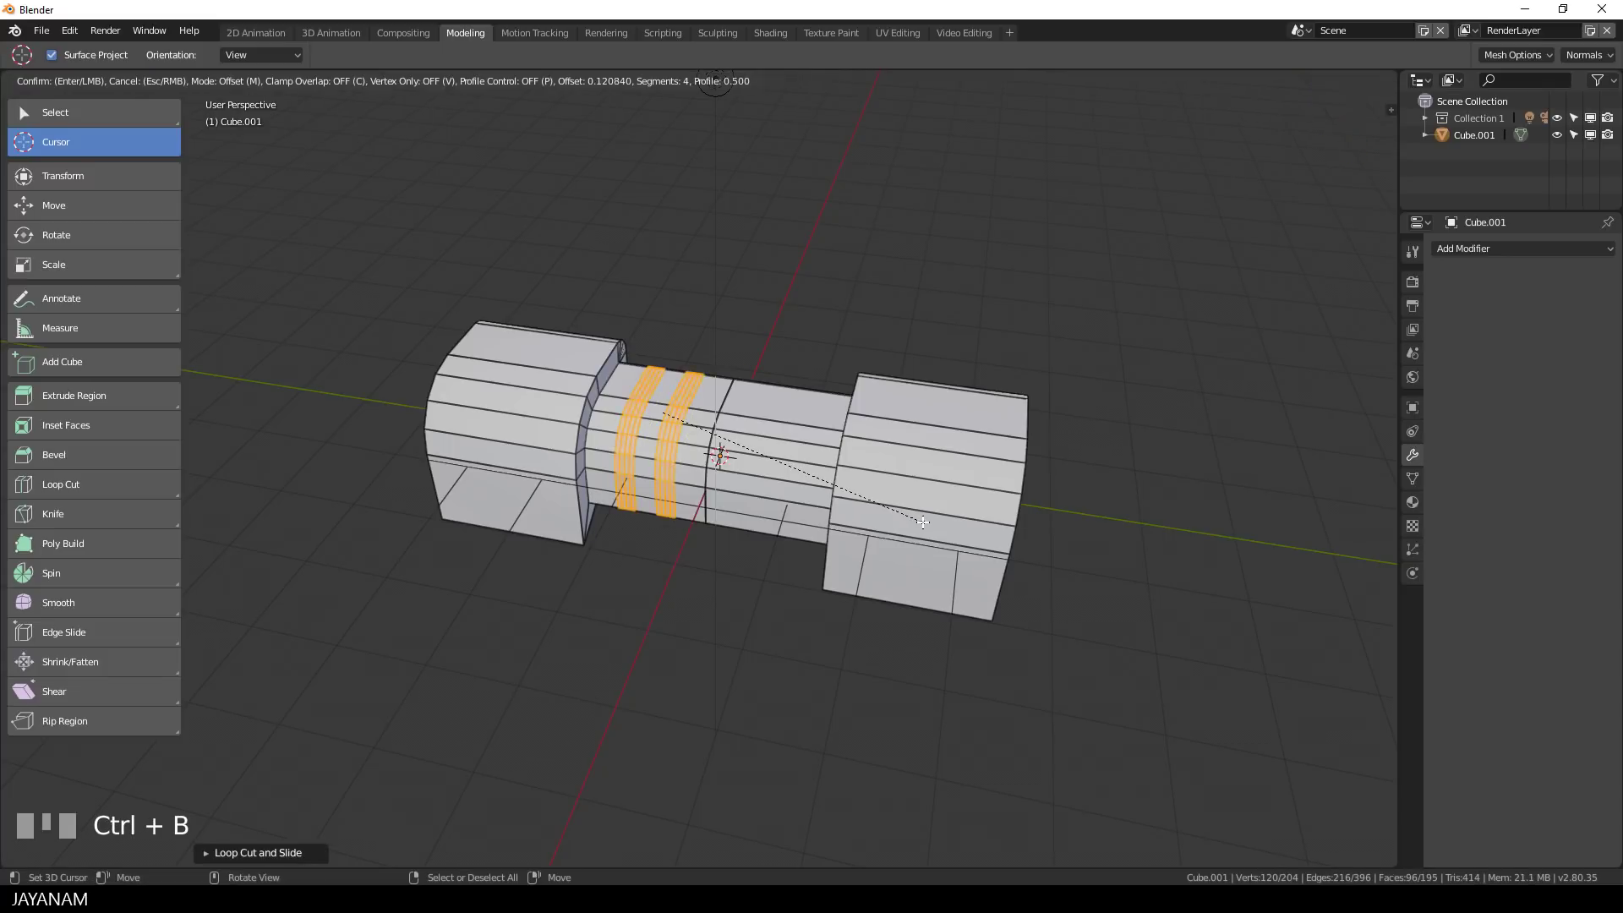
click(916, 521)
key(s)
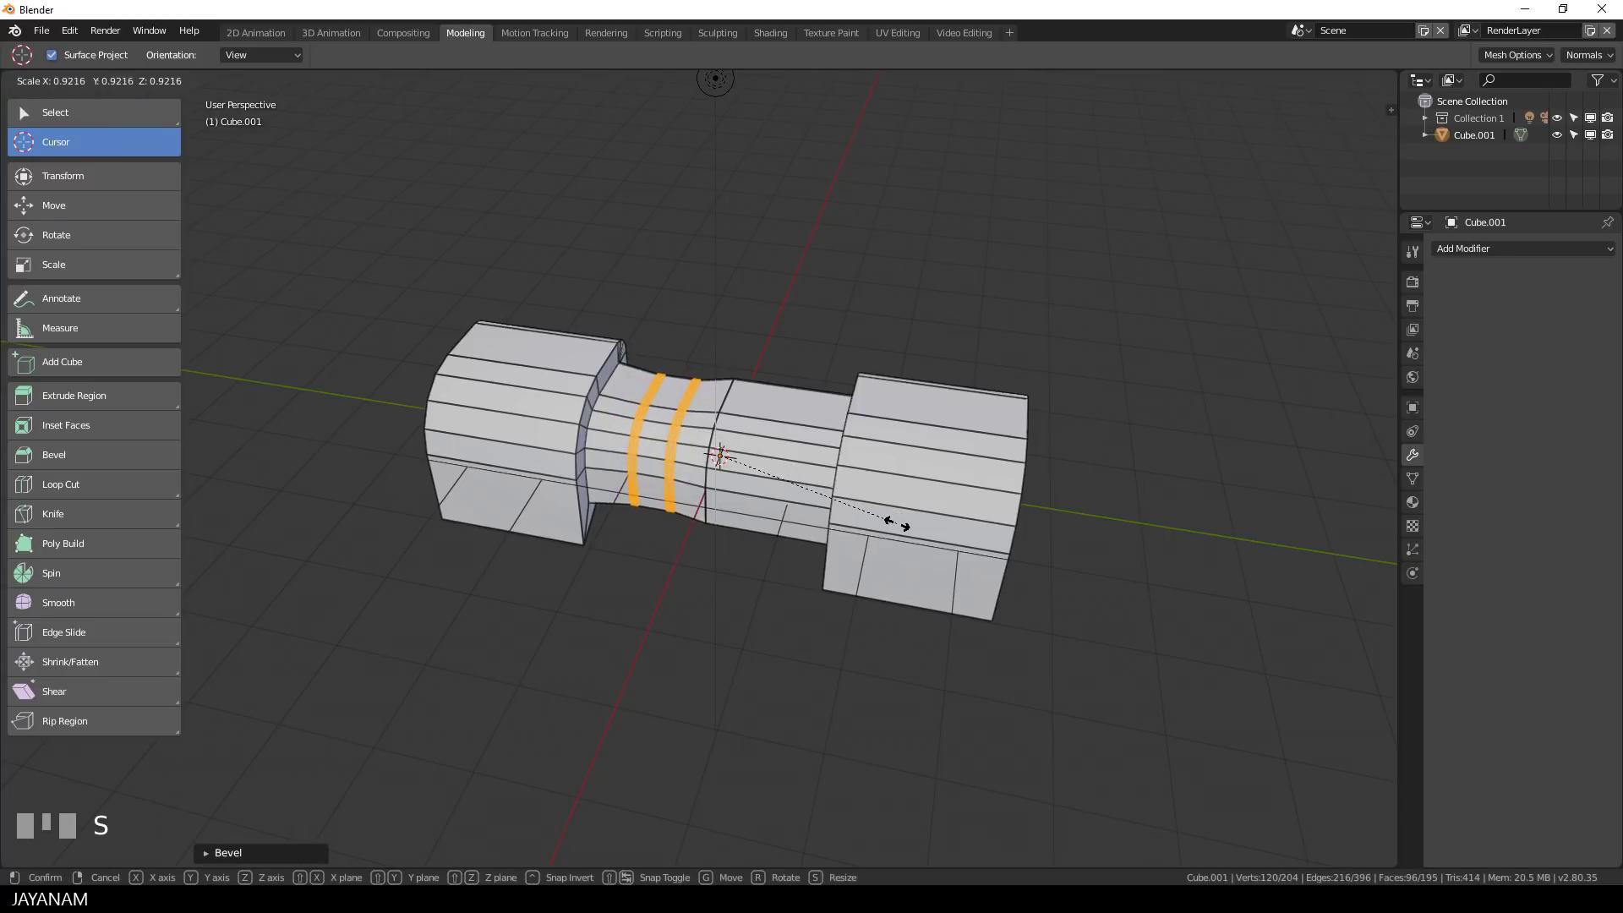
click(883, 526)
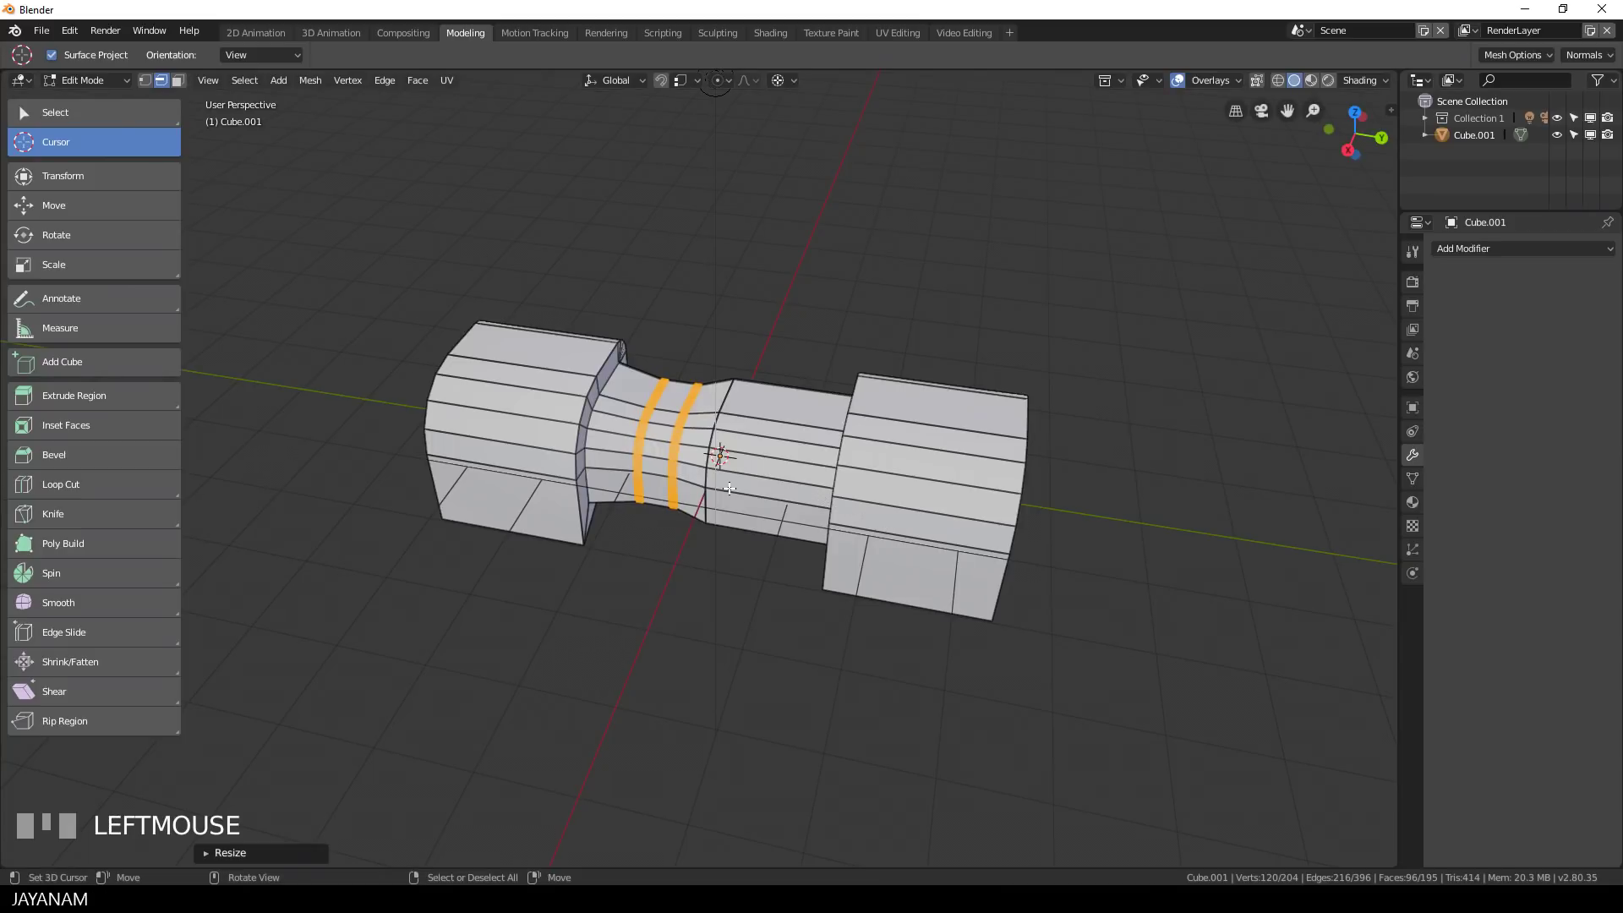
Switch to Object Mode to examine the narrowed neck from the other side, and return to Edit Mode.
key(ctrl+Tab)
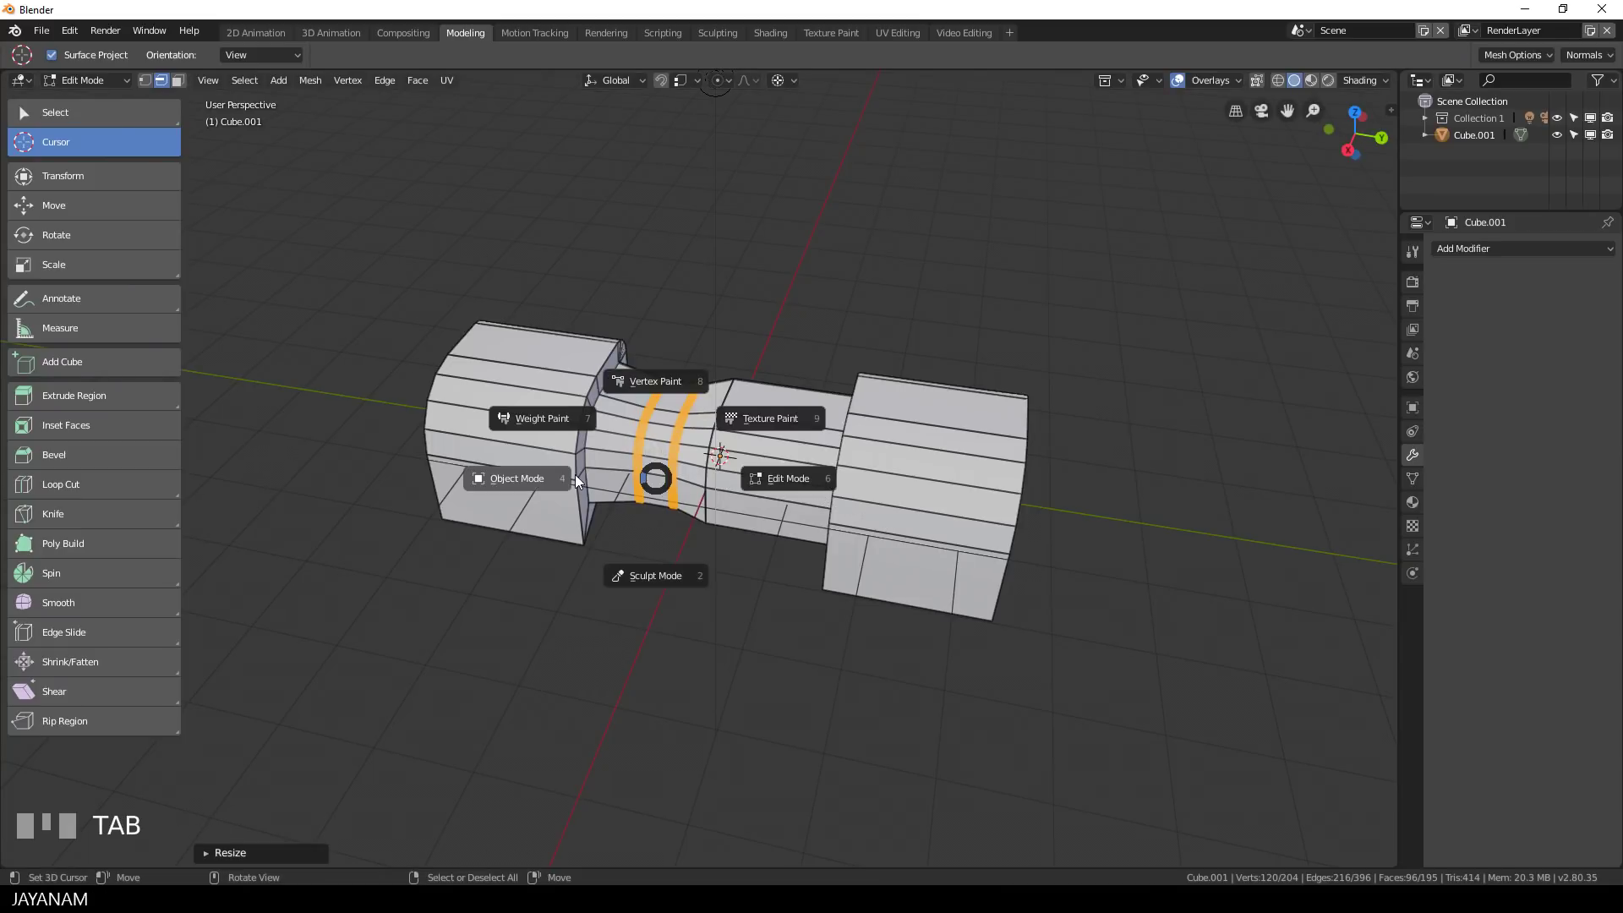
middle_drag(555, 490, 917, 515)
key(ctrl+Tab)
middle_drag(664, 478, 683, 464)
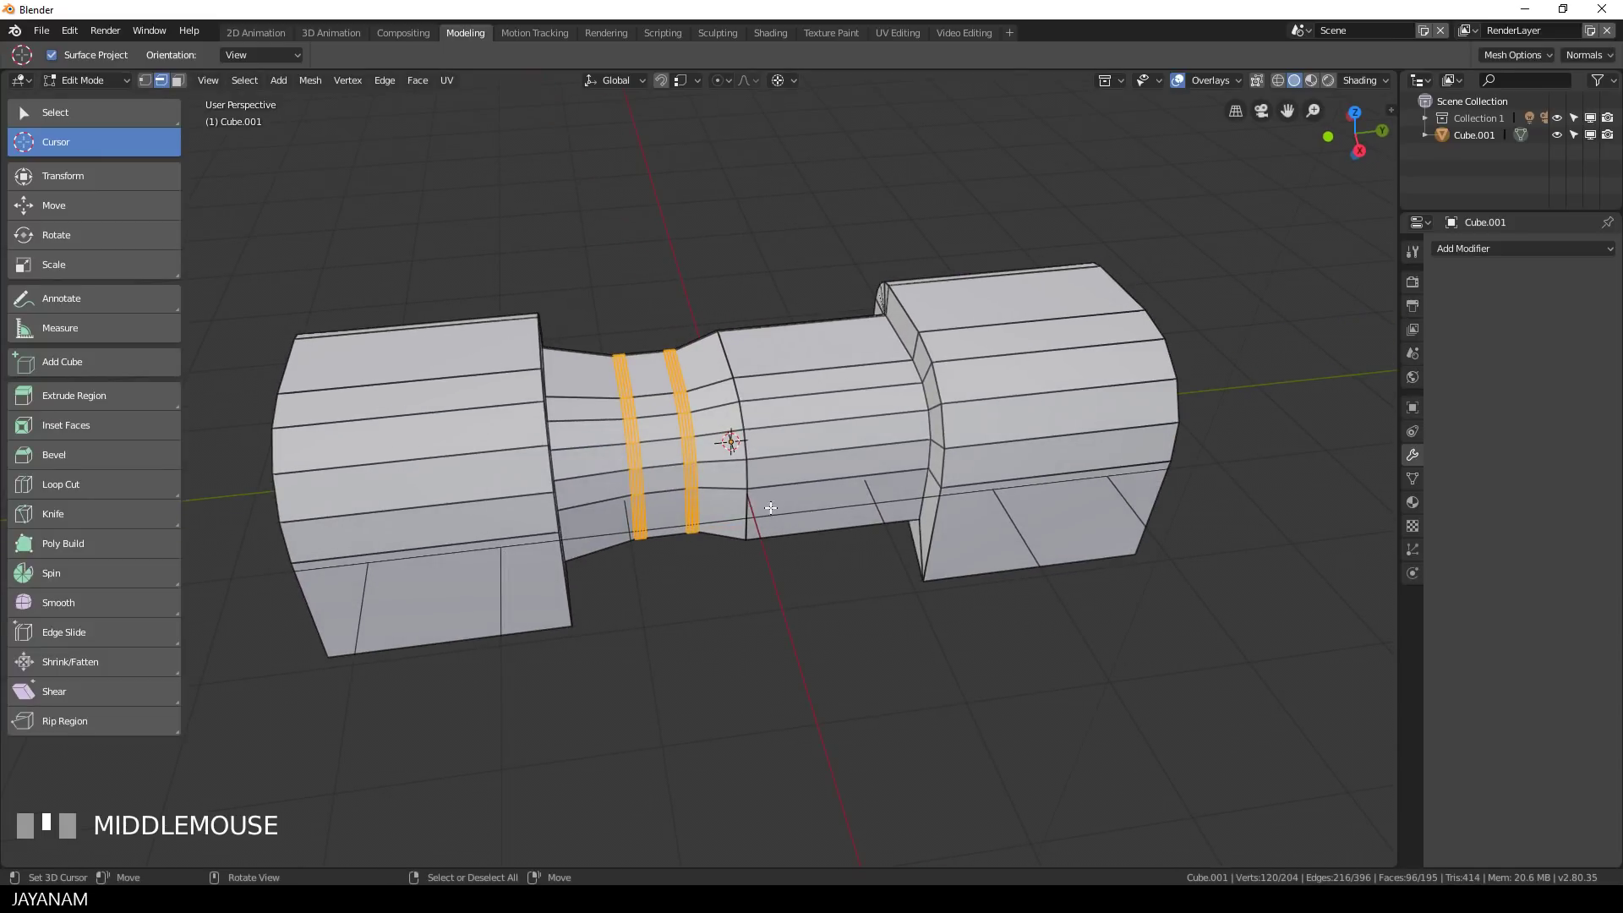
Deselect all geometry of the mesh.
scroll(767, 508, up, 2)
key(a)
key(alt+a)
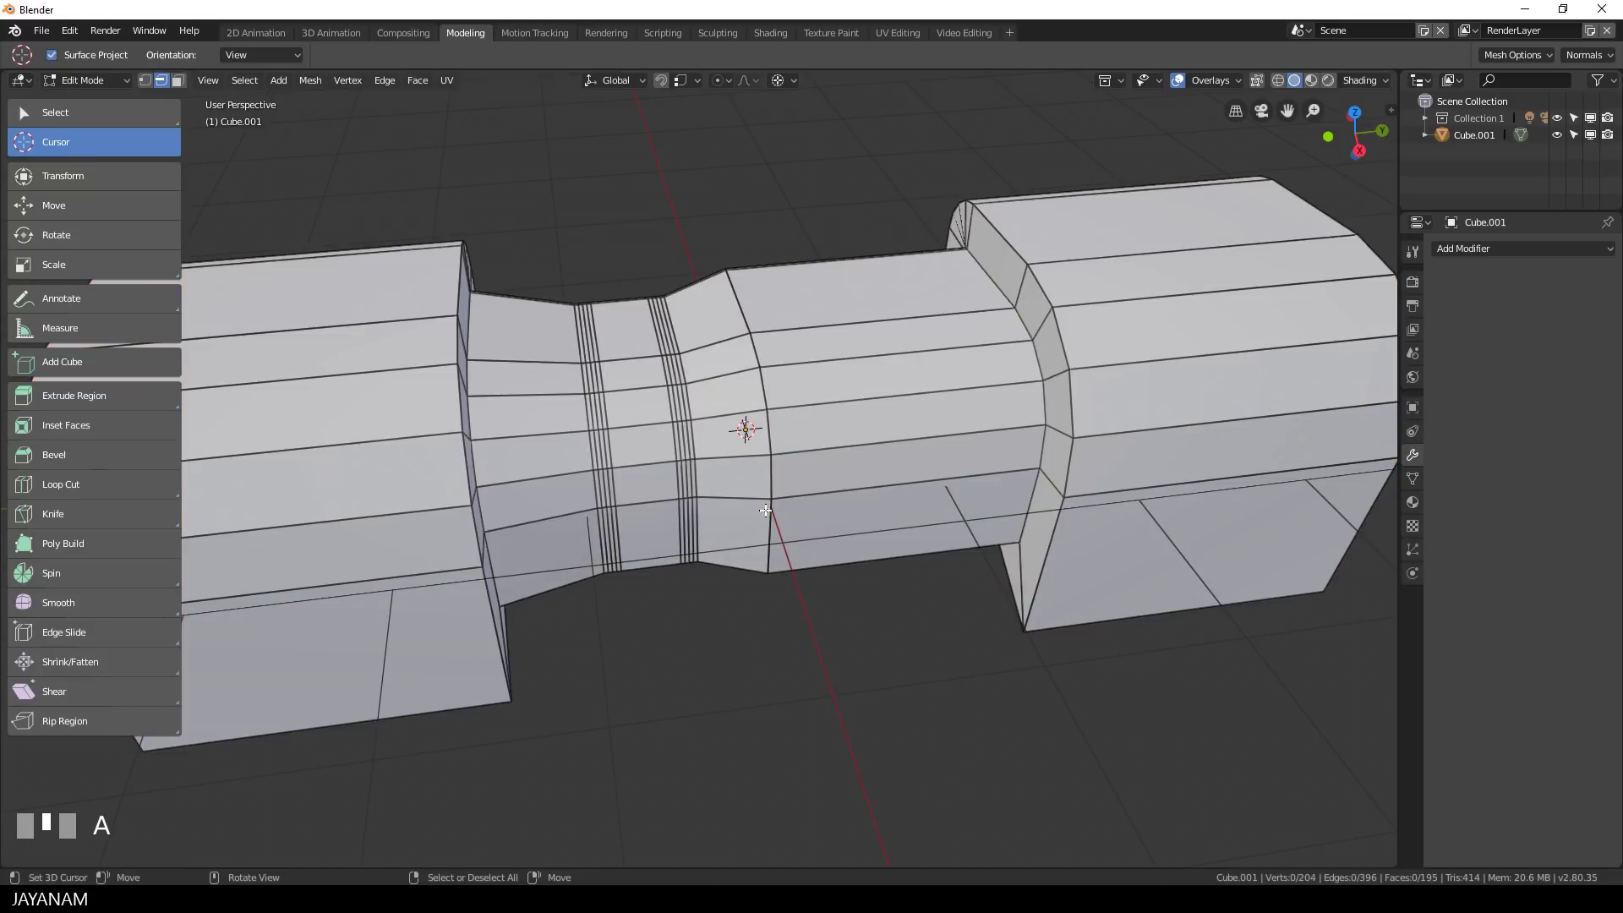
scroll(766, 511, down, 3)
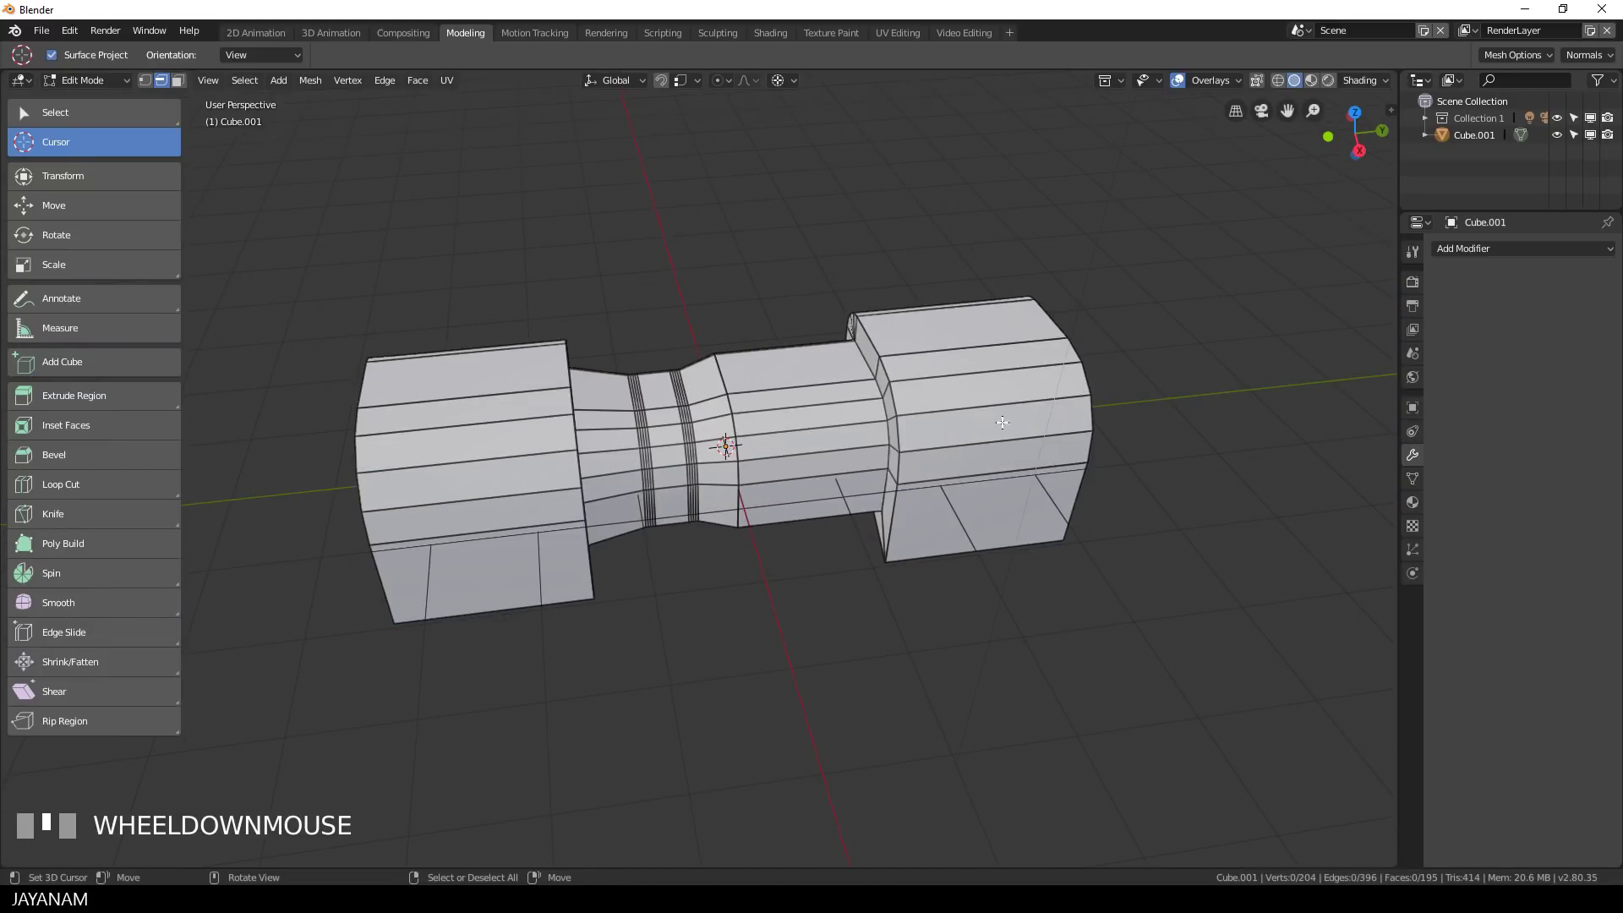
Select all geometry of the mesh and apply the Symmetrize operation to it.
scroll(979, 495, down, 2)
scroll(928, 511, up, 1)
key(a)
key(F3)
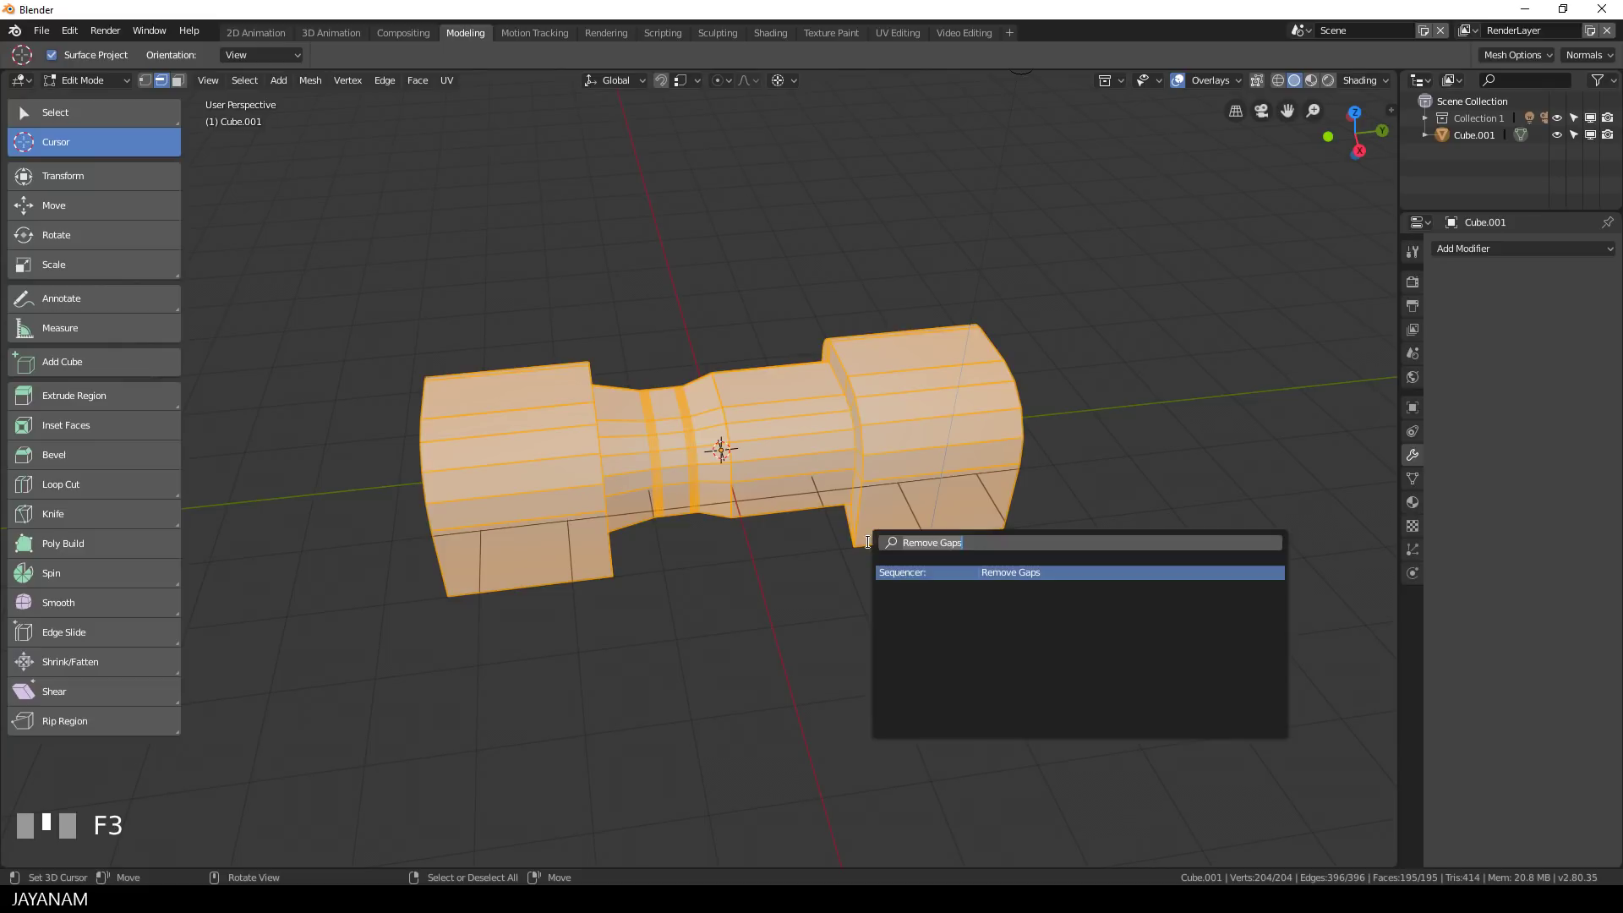
text(sym)
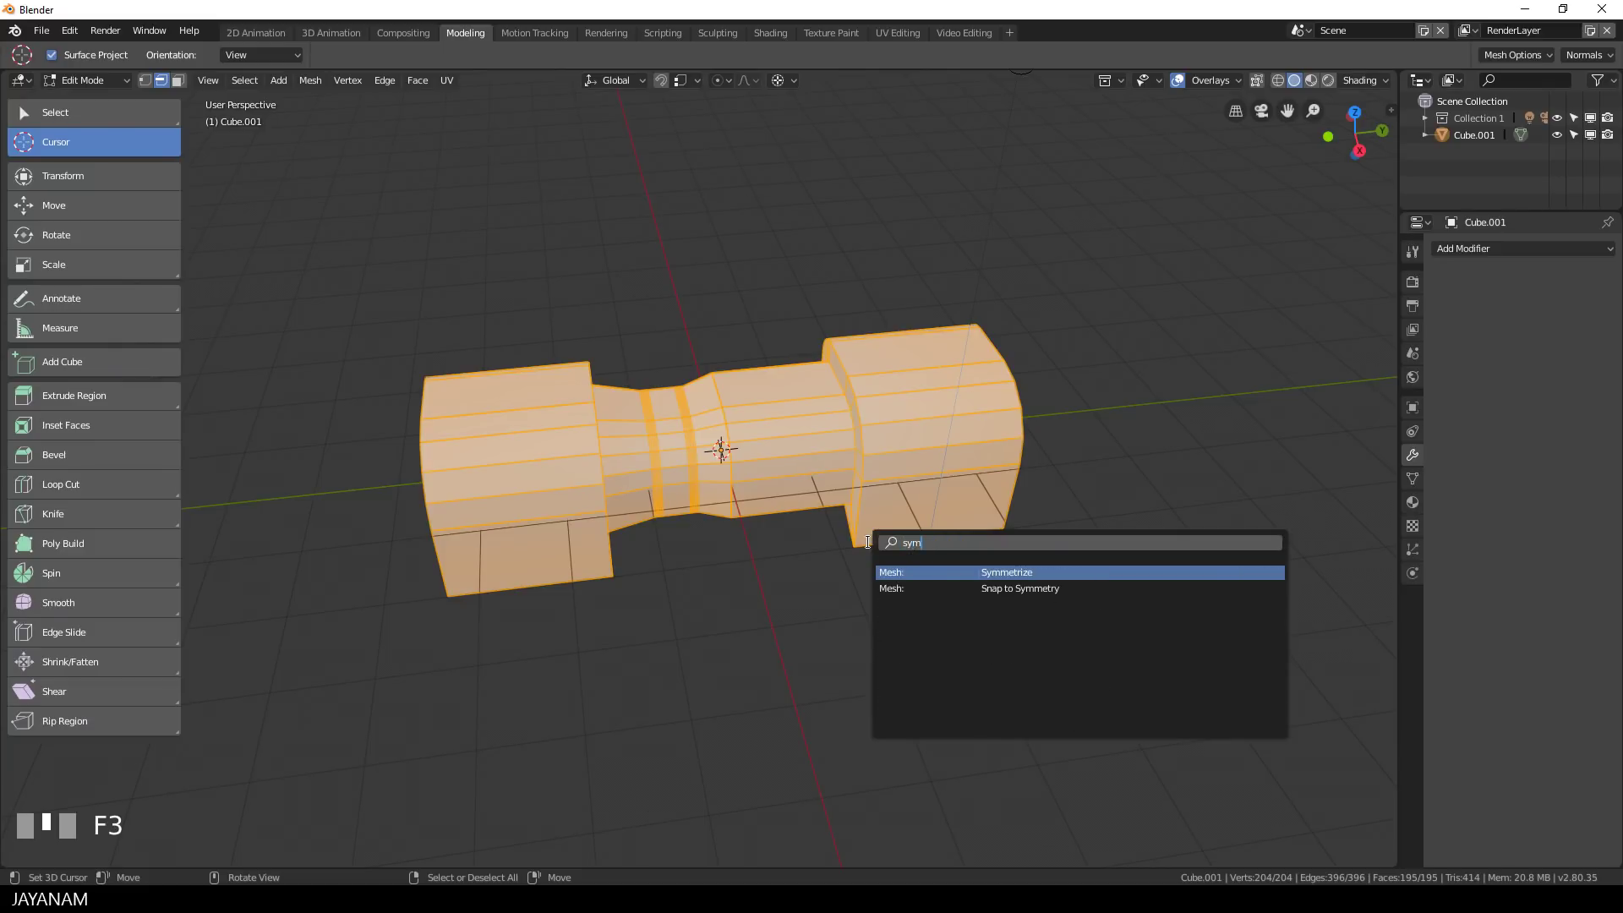
key(Return)
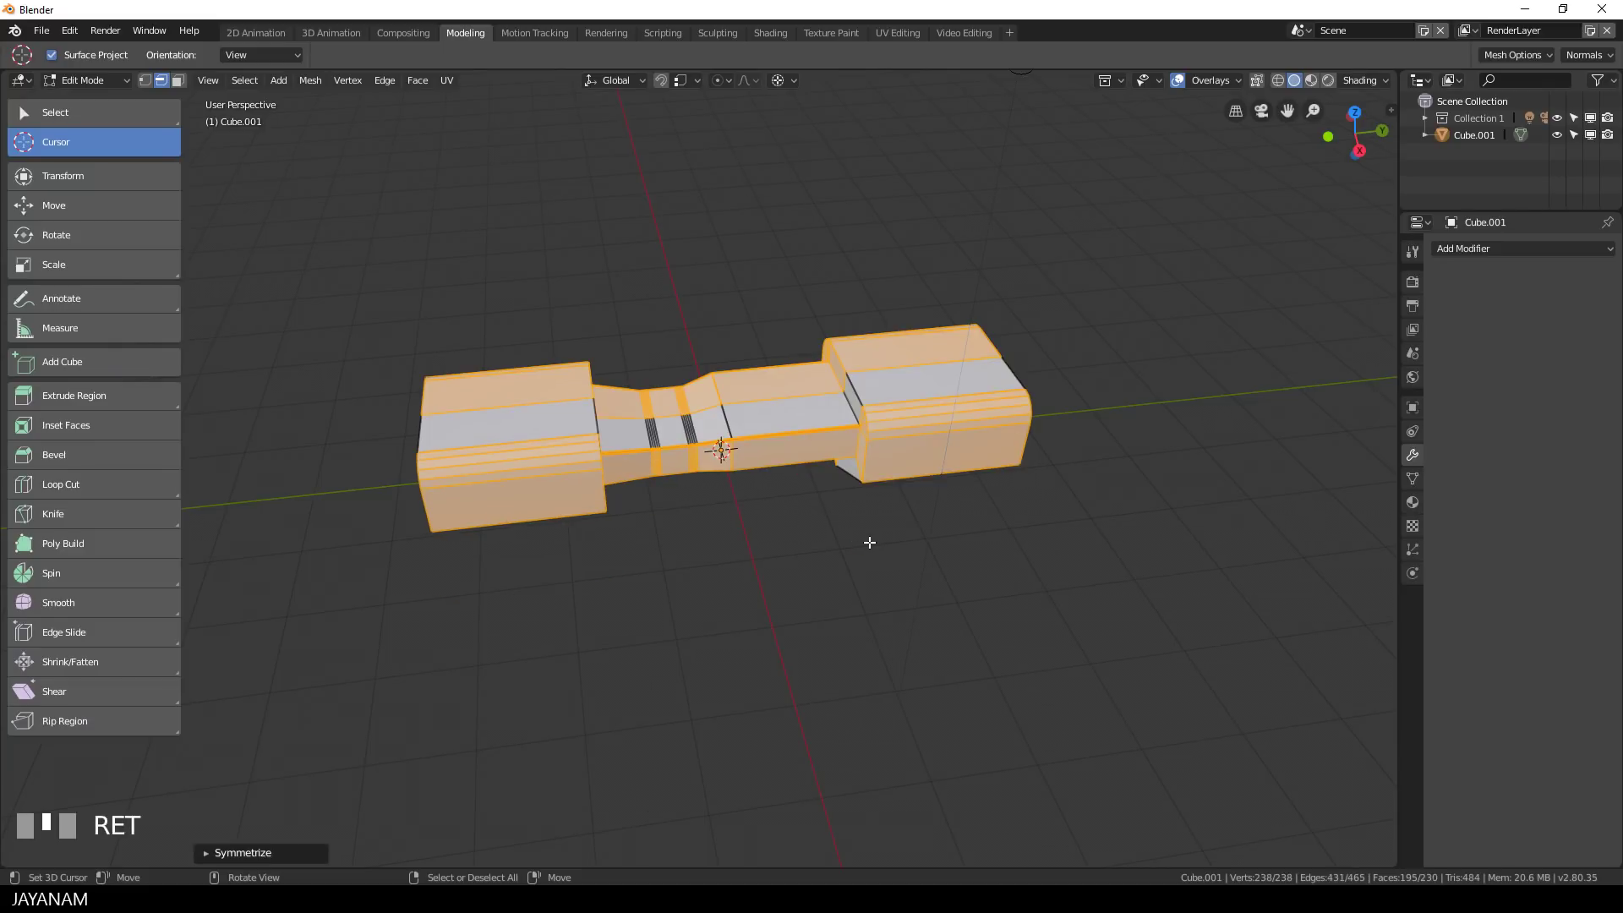
Try the Symmetrize direction -Y to +Y.
click(204, 853)
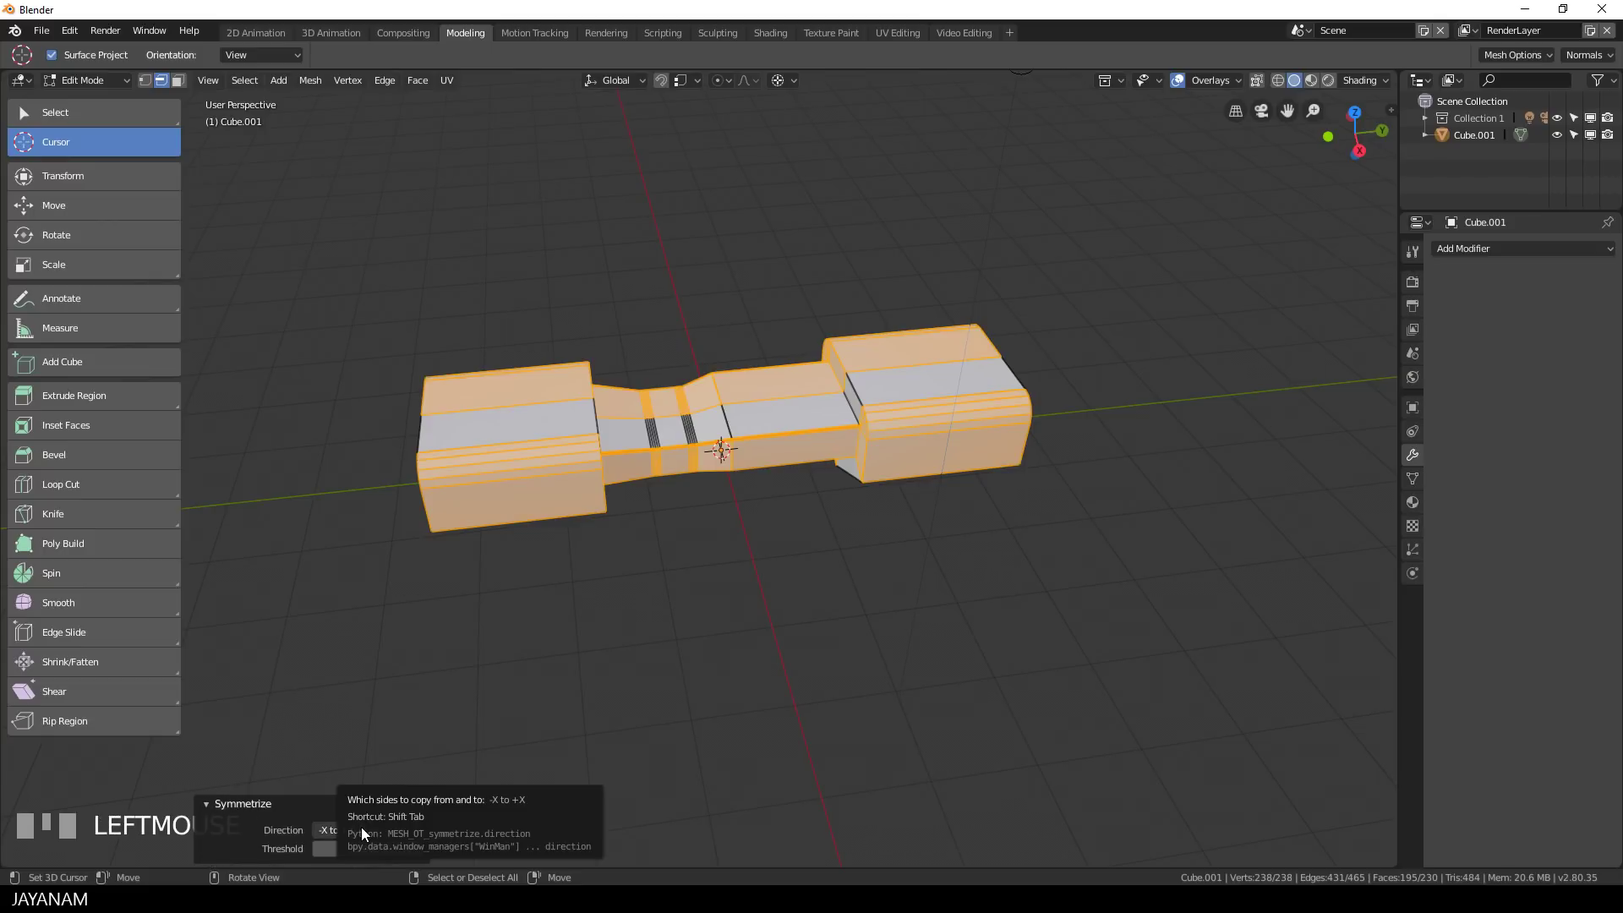
click(338, 830)
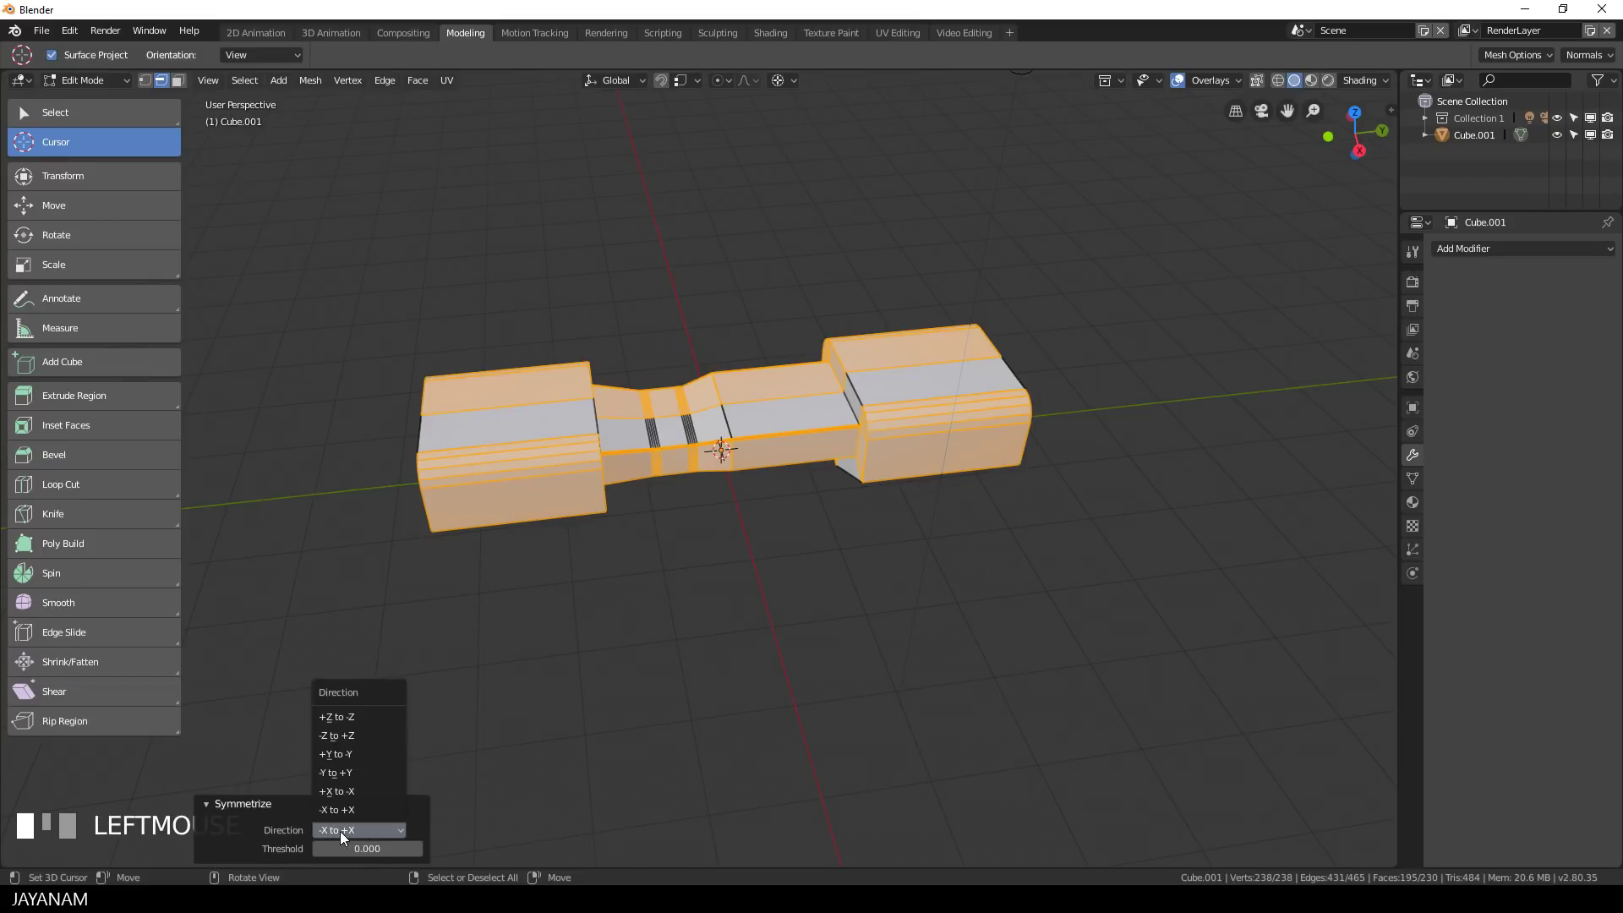
click(347, 776)
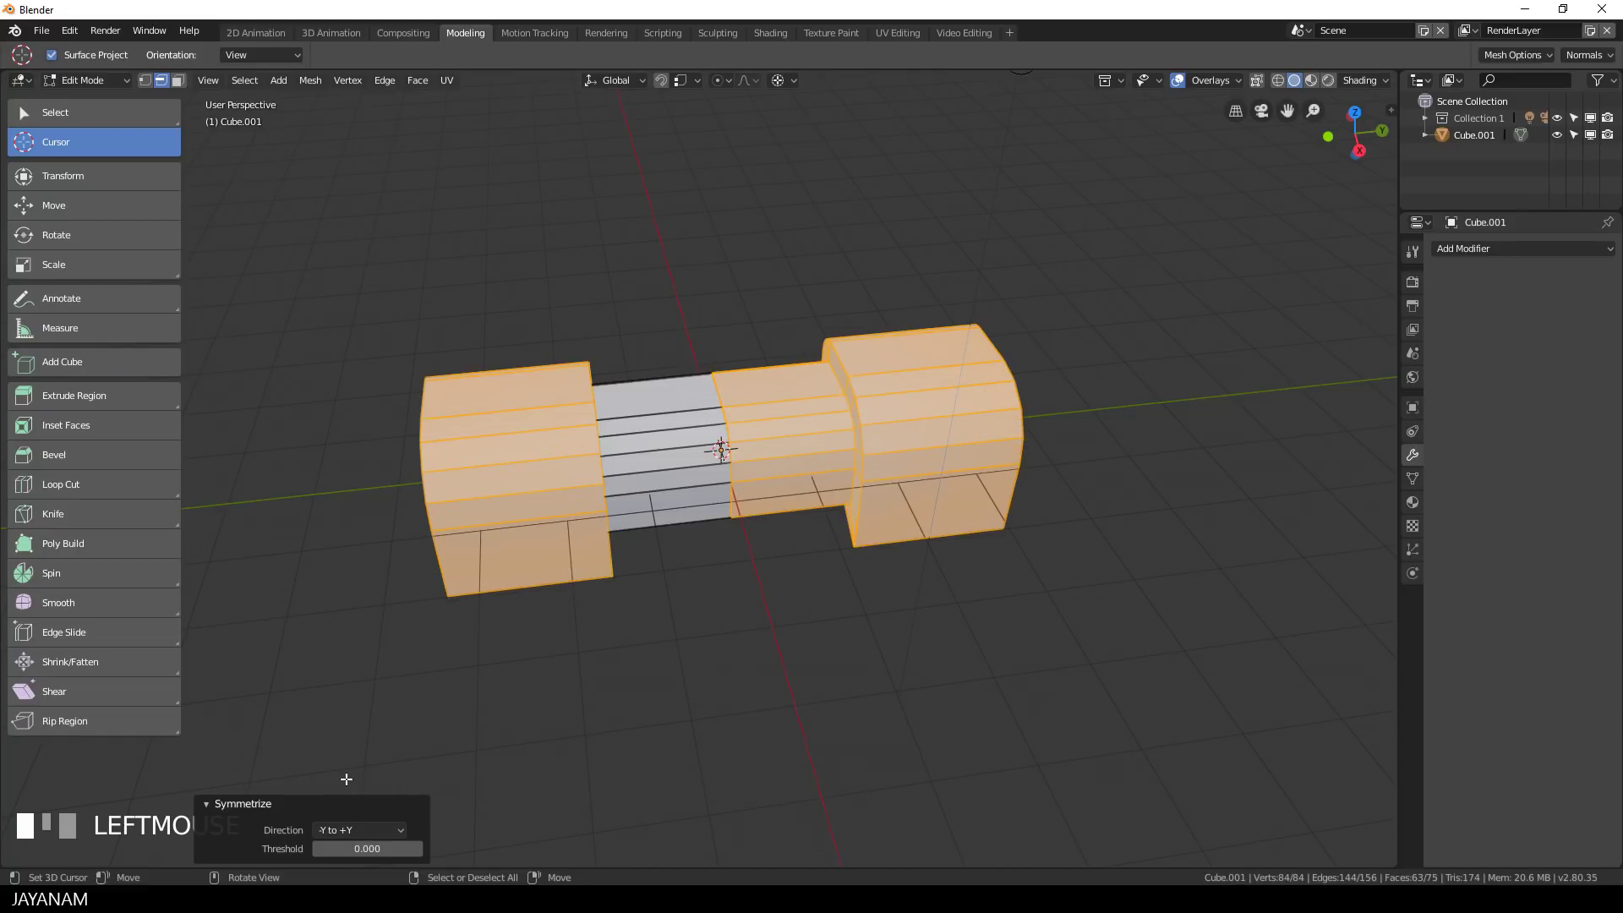
Set the Symmetrize direction to +Y to -Y, deselect all geometry and view the mirrored neck from another angle.
click(342, 830)
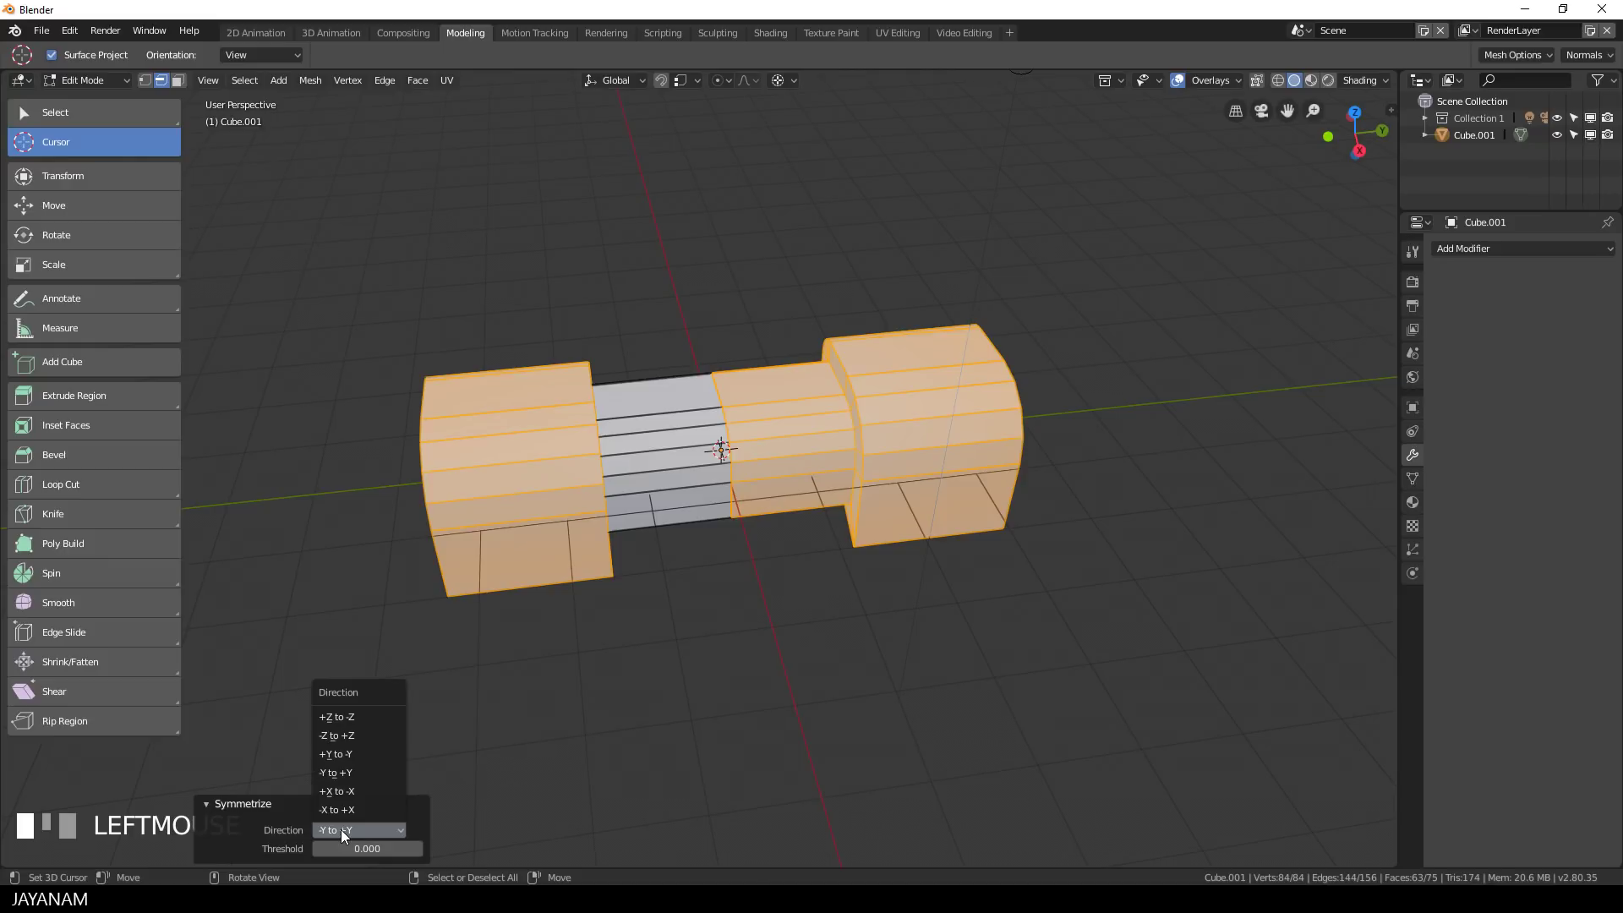
click(357, 753)
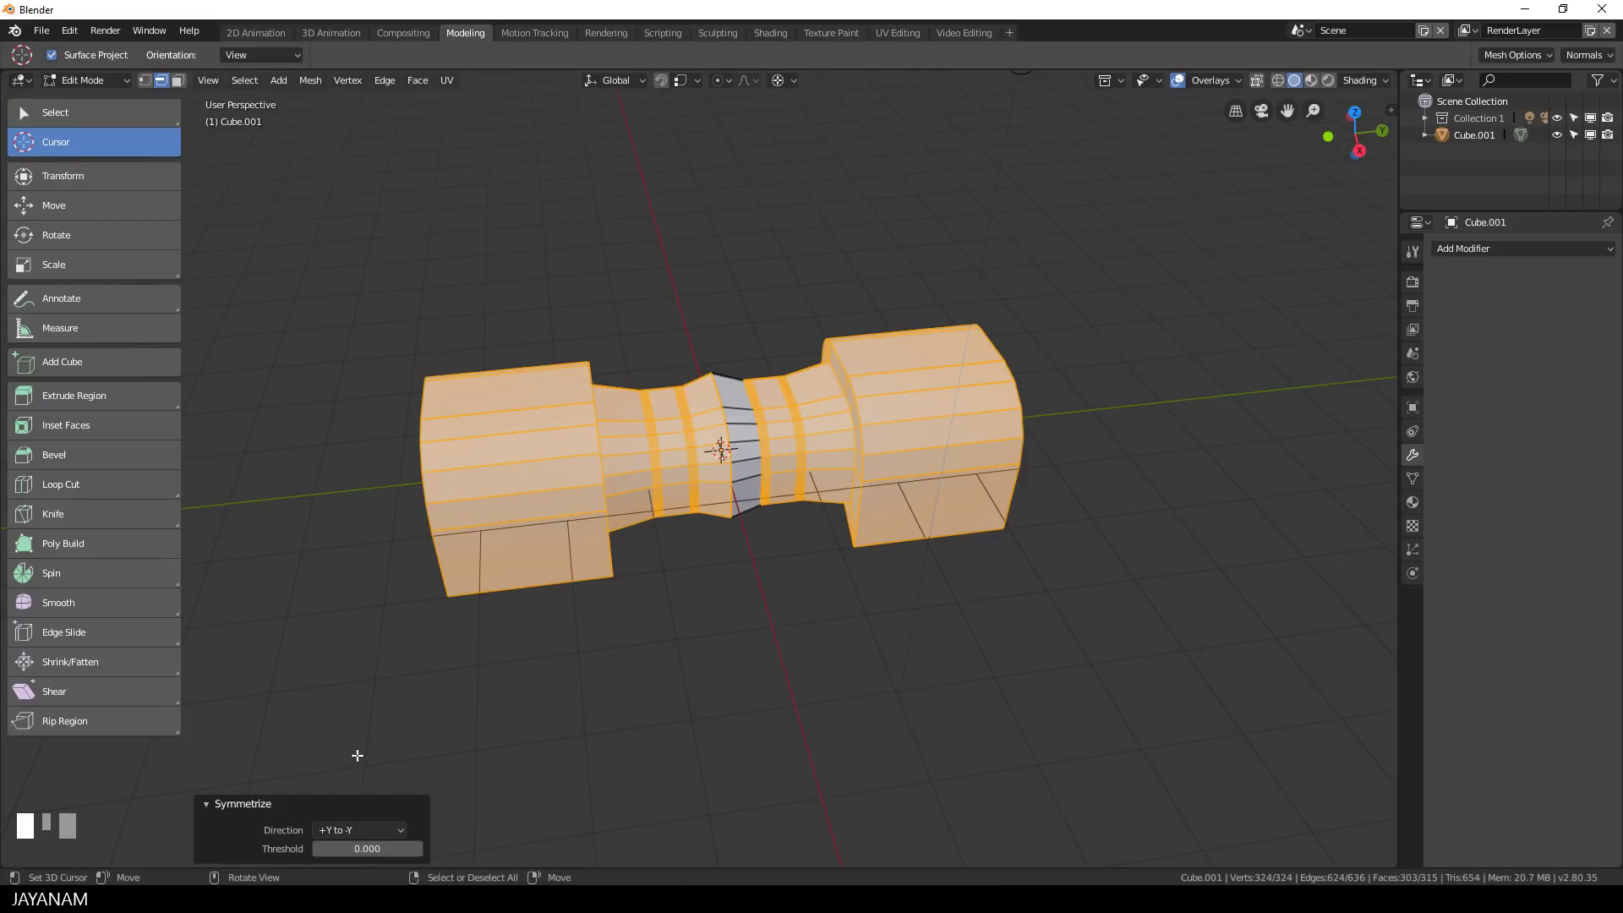
scroll(793, 580, up, 1)
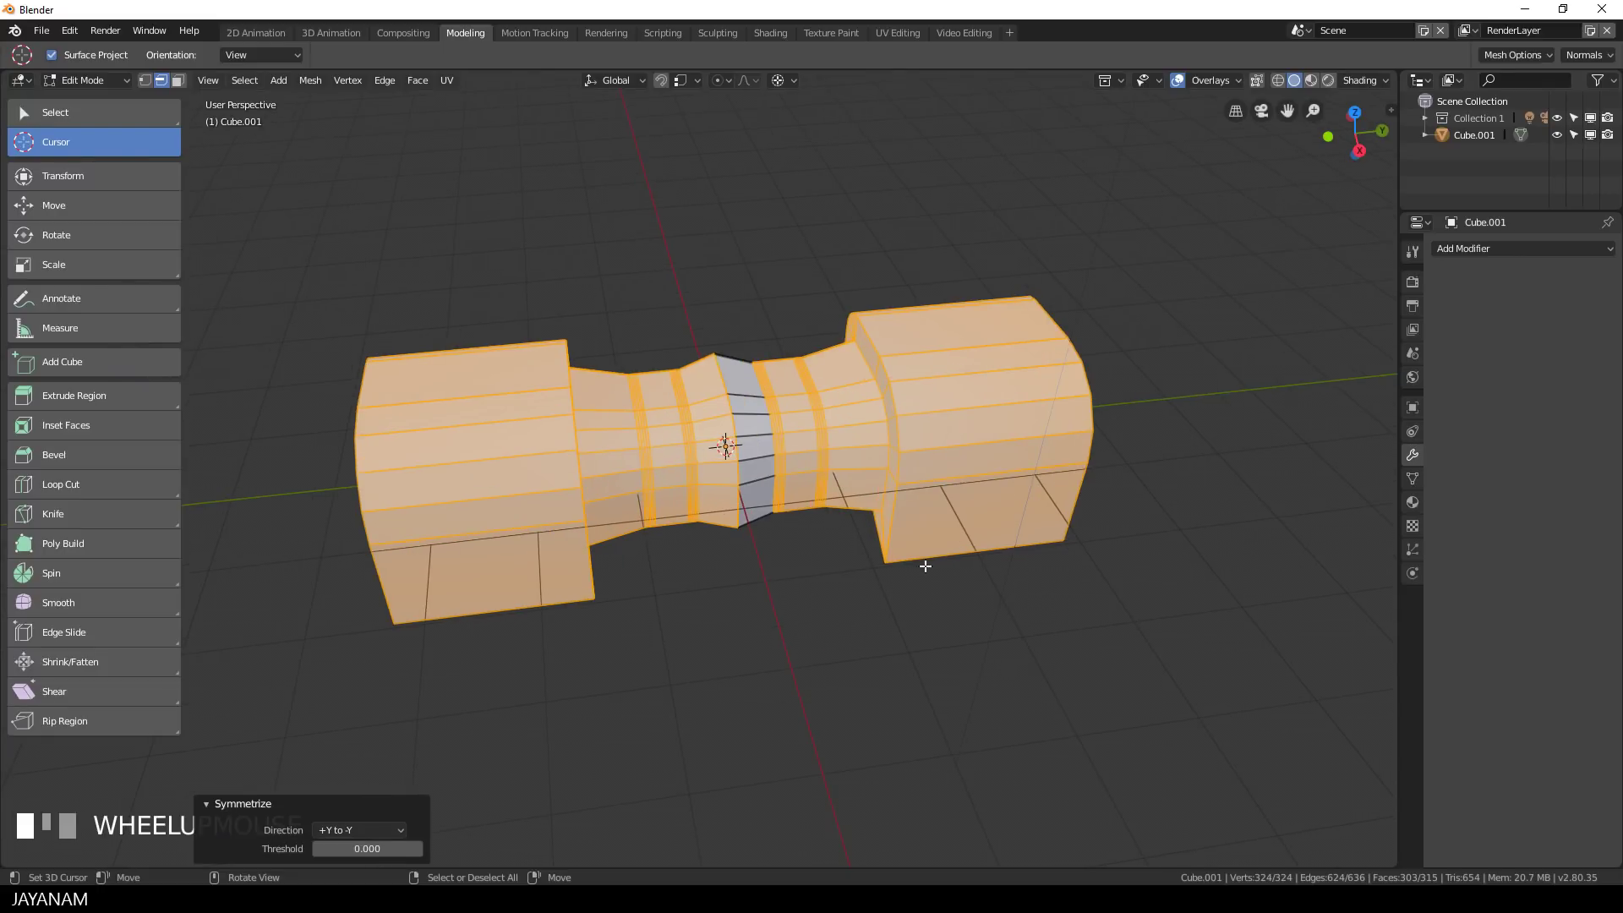
key(alt+a)
scroll(900, 566, down, 3)
middle_drag(900, 566, 847, 600)
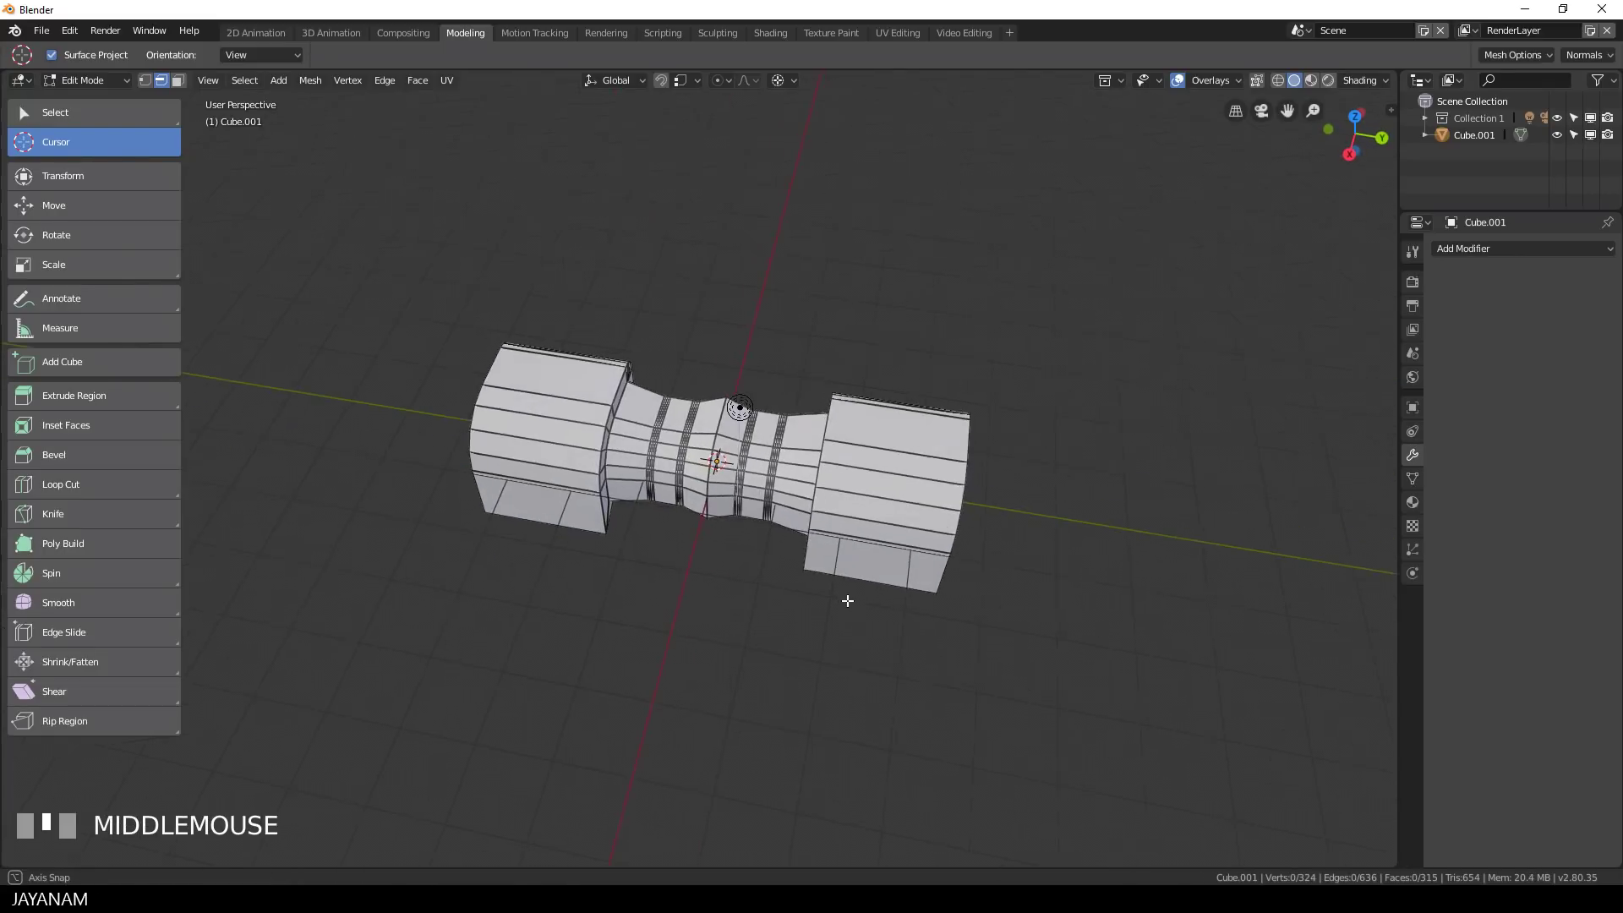